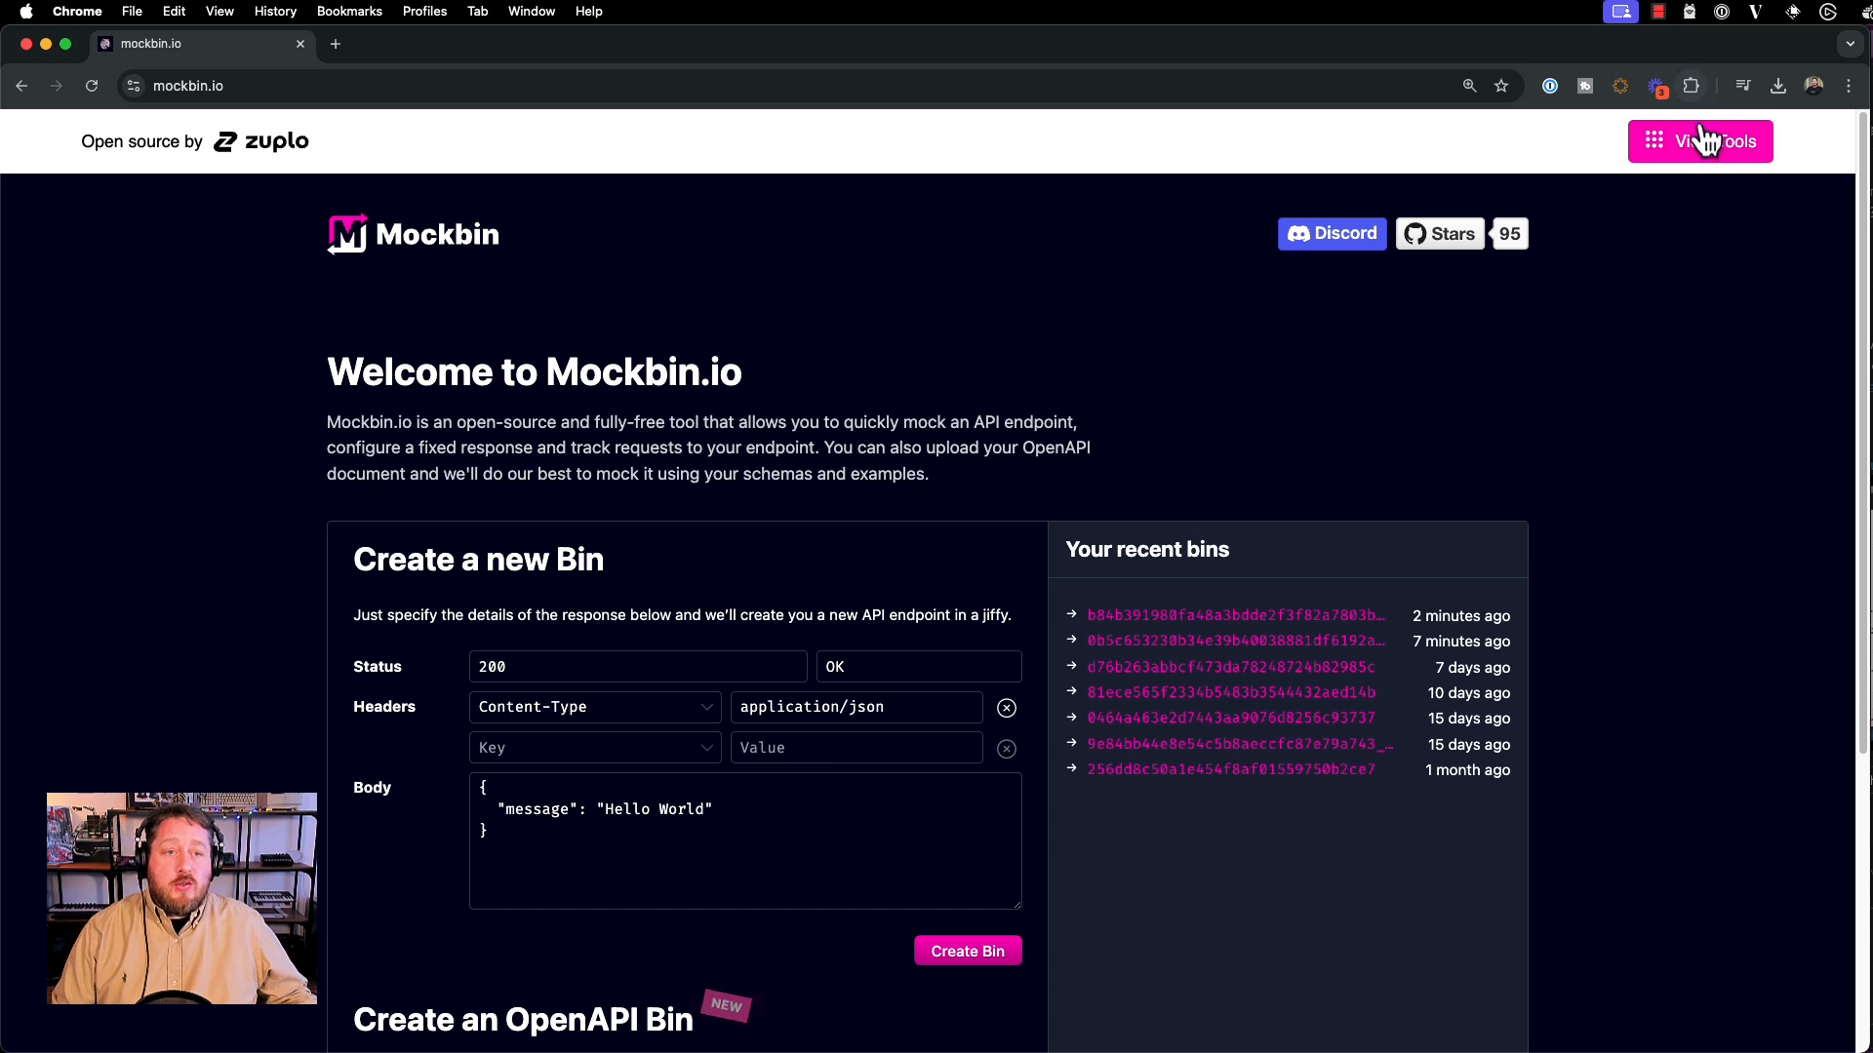
Try response status codes 404 and 500, then set the status back to 200
left_click(1698, 146)
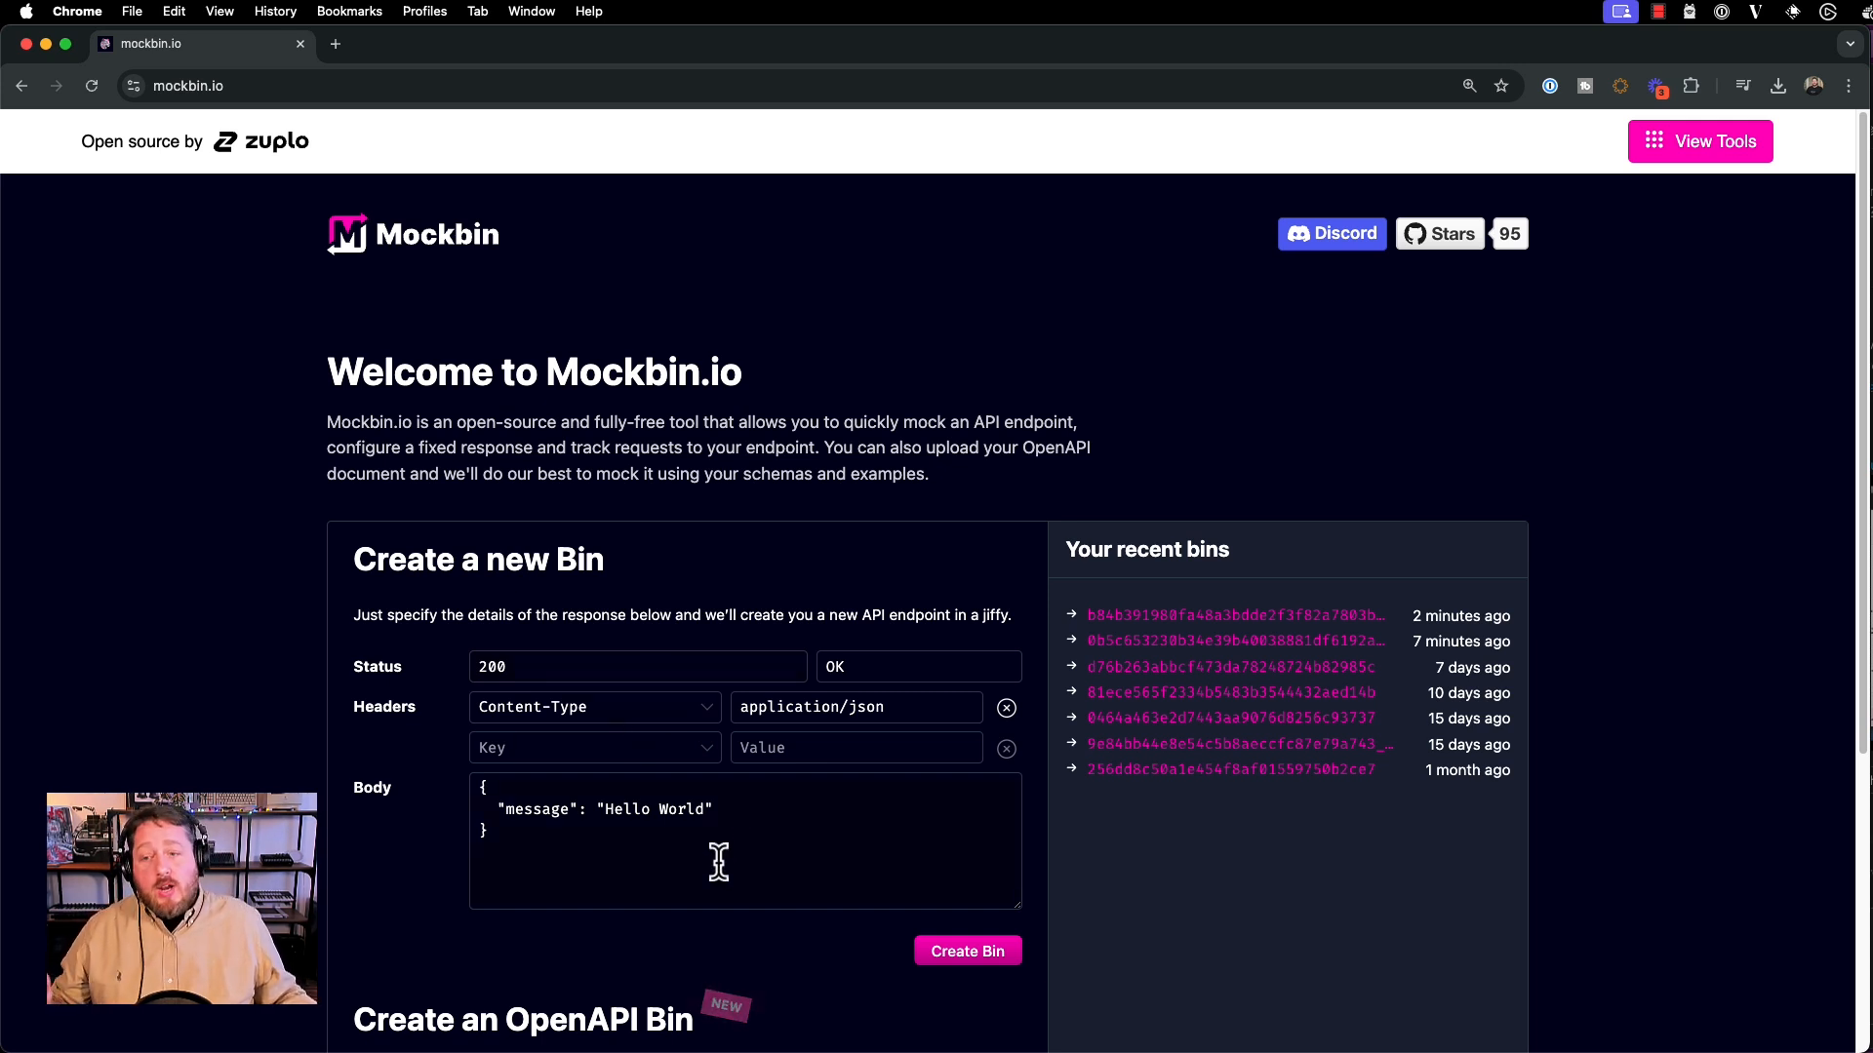
left_click(535, 667)
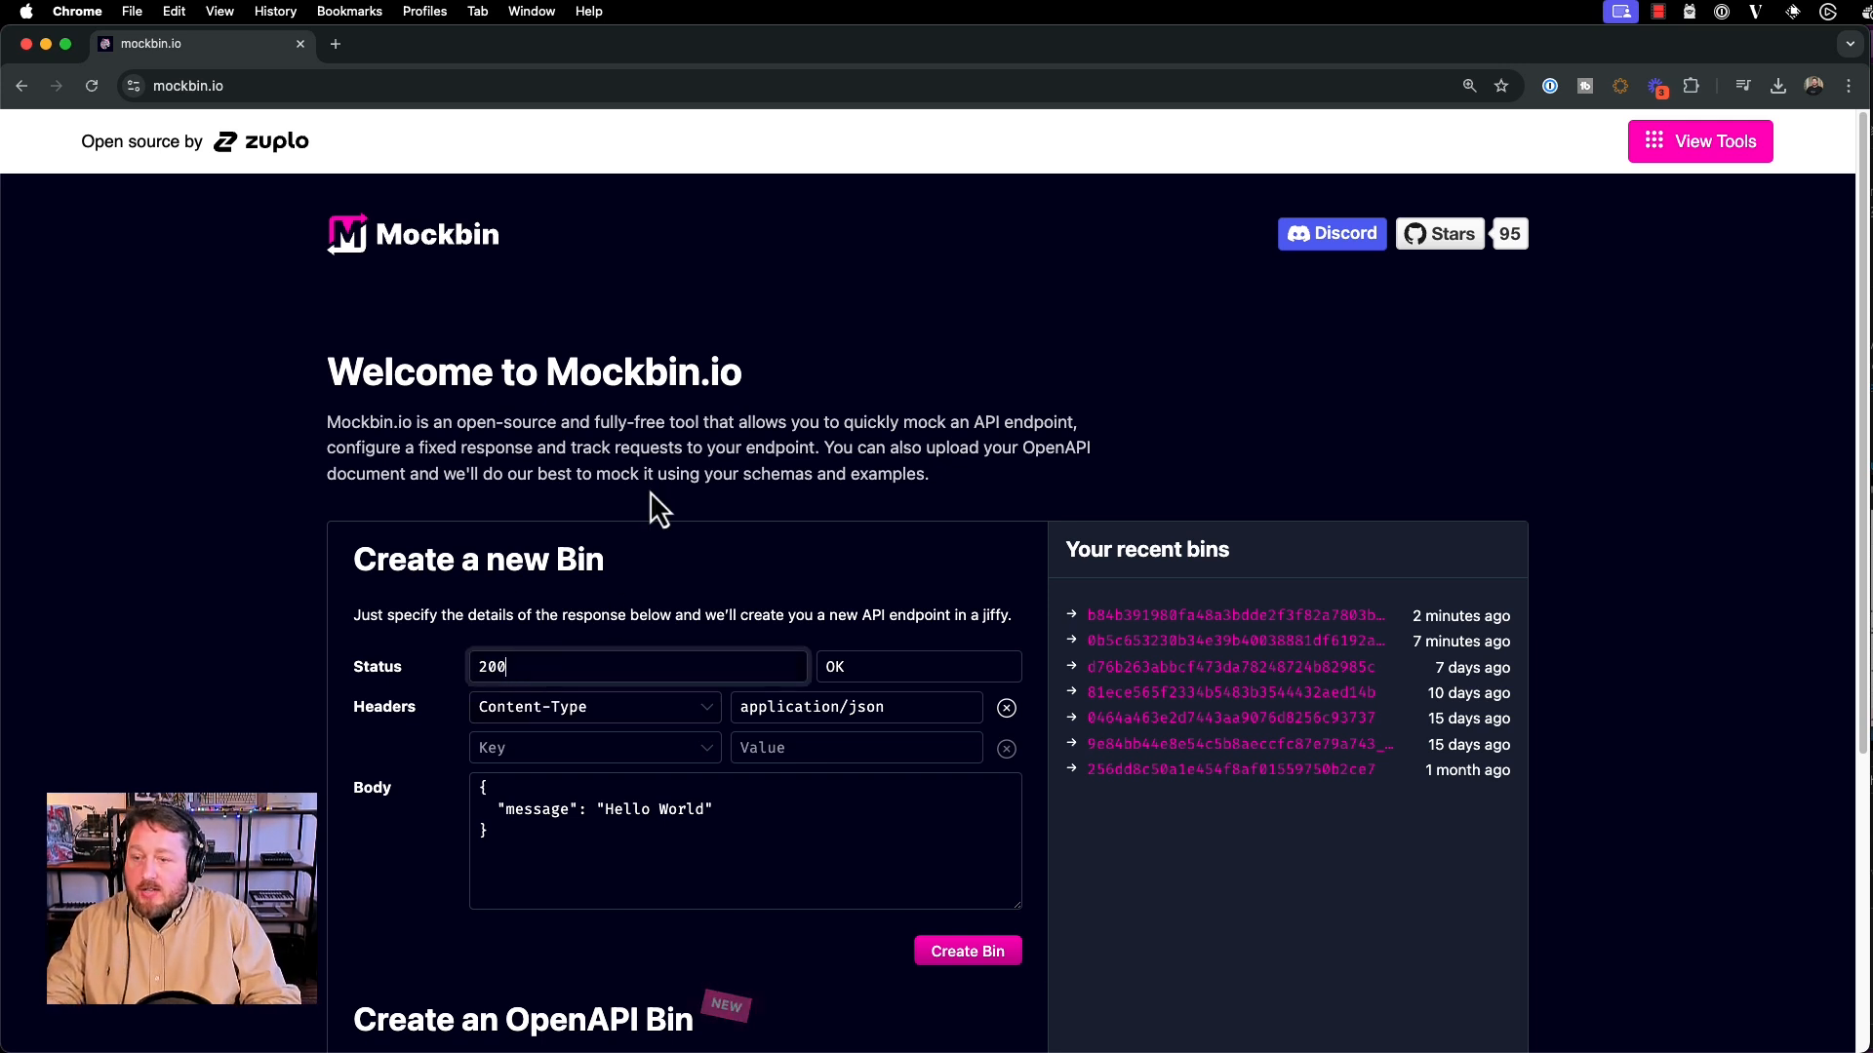
key("BackSpace")
key("BackSpace")
key("BackSpace")
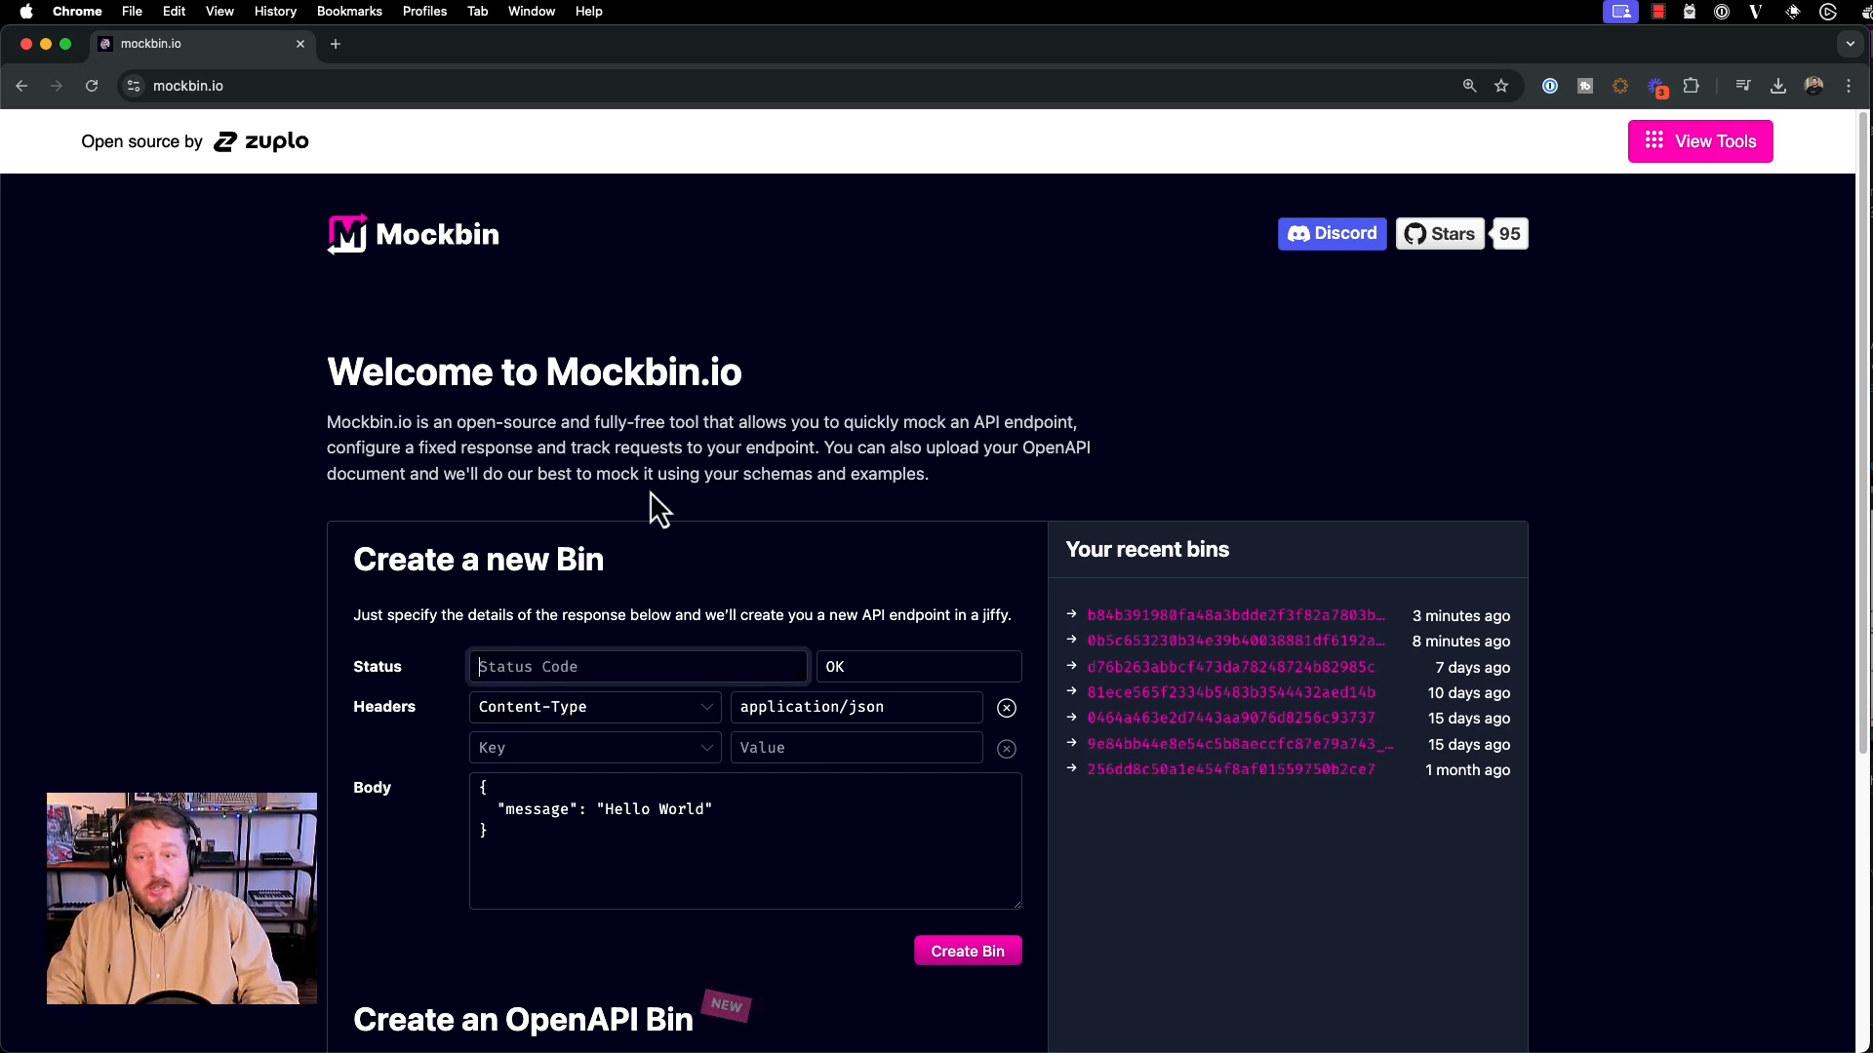
type("404")
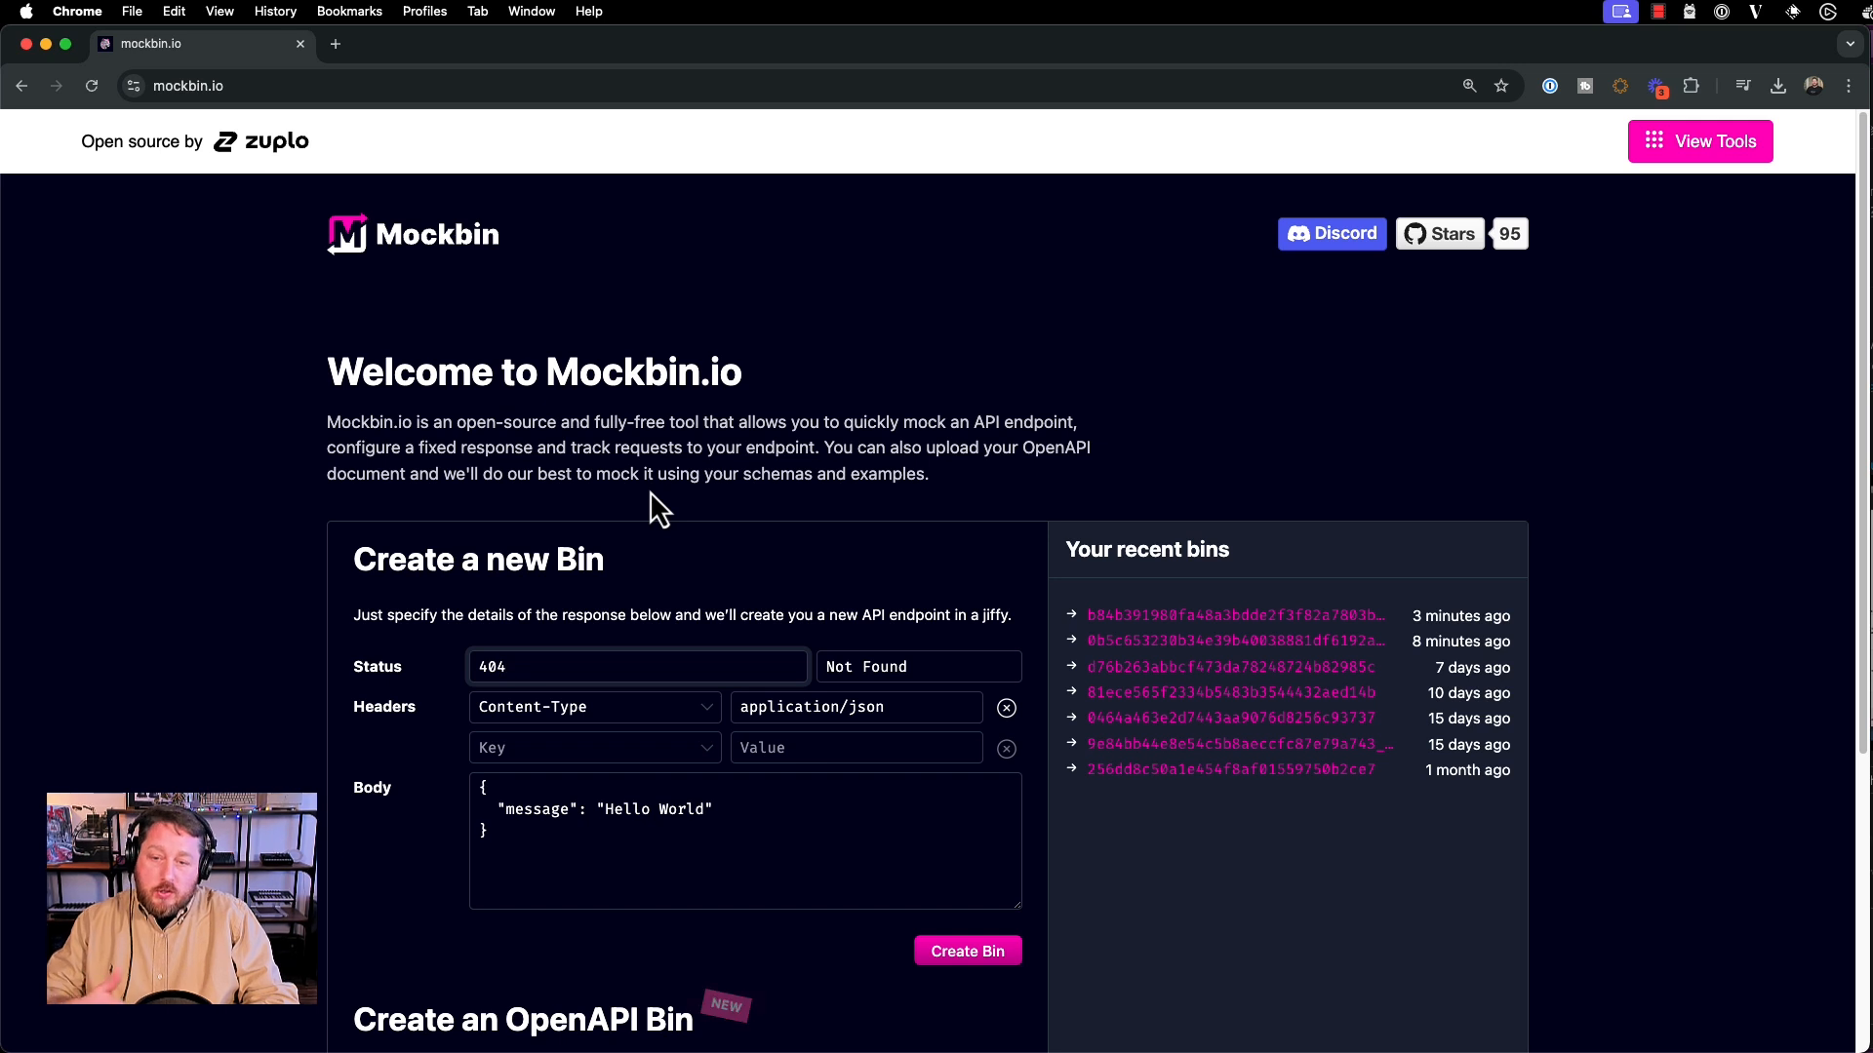
key("BackSpace")
key("BackSpace")
key("BackSpace")
type("500")
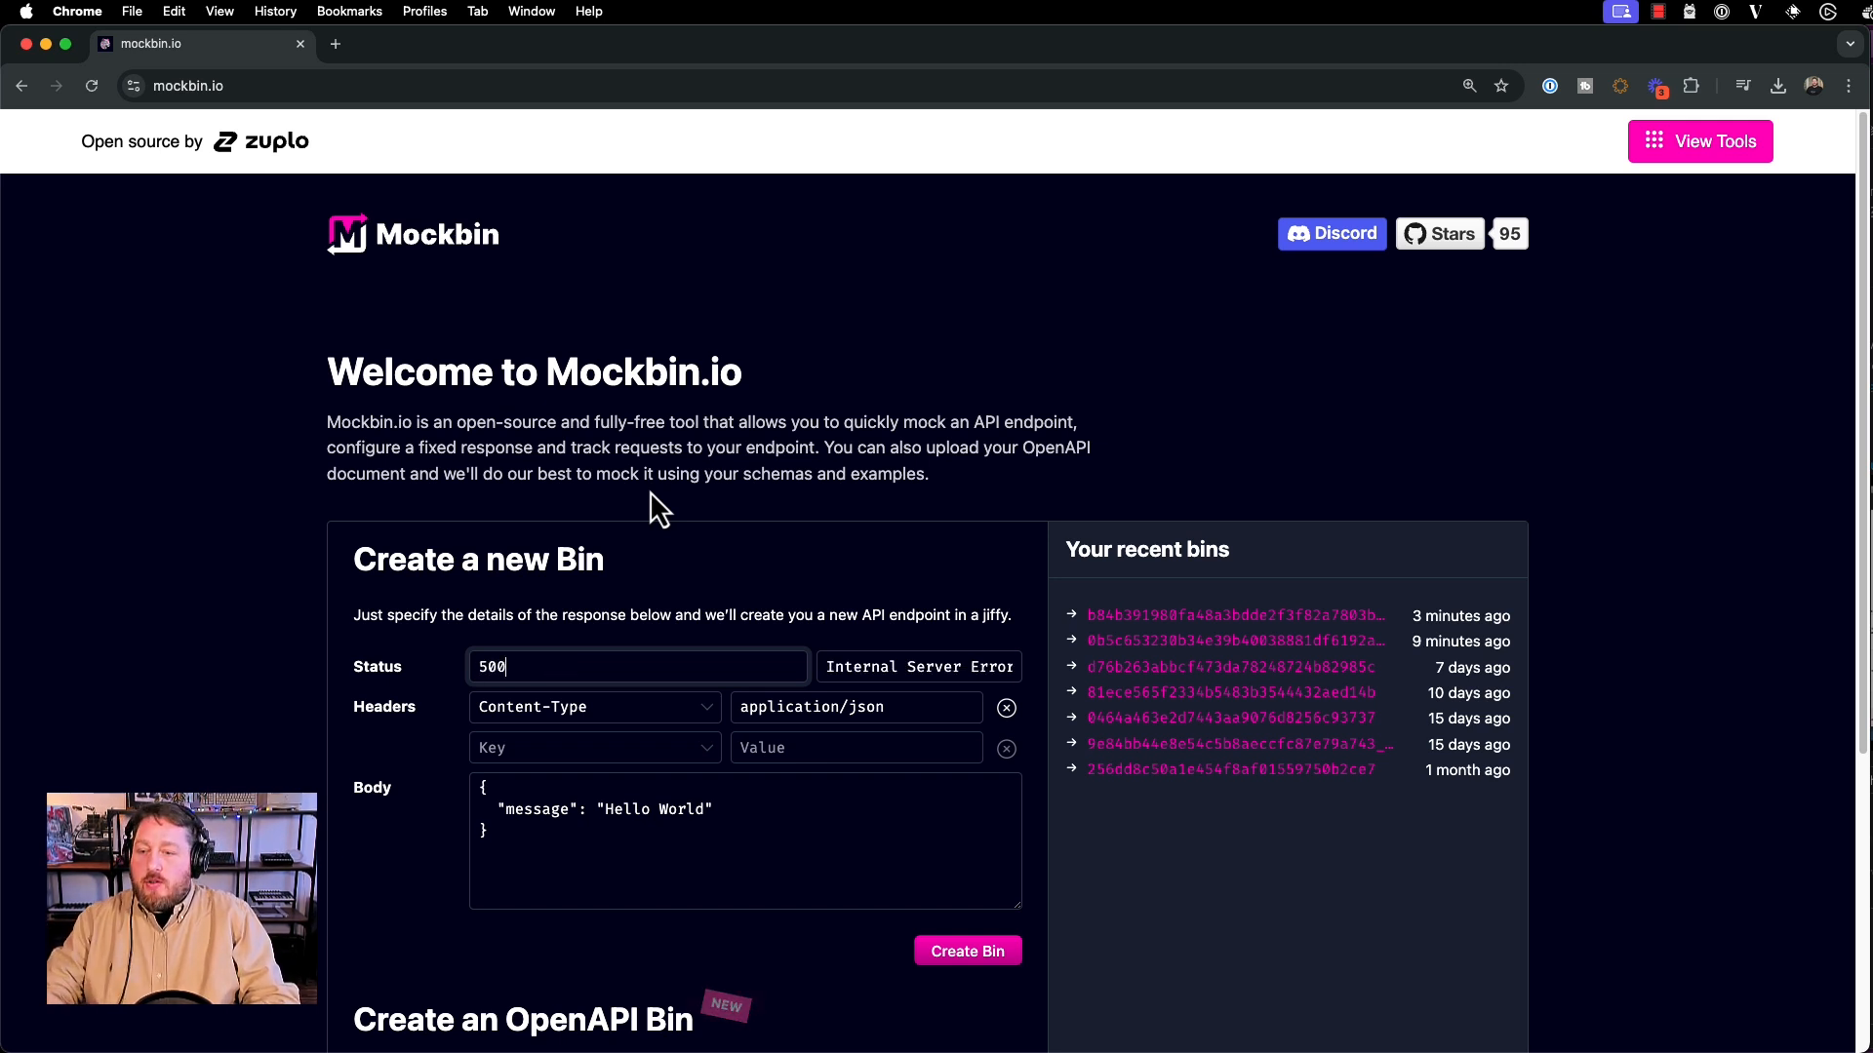
key("BackSpace")
key("BackSpace")
key("BackSpace")
type("200")
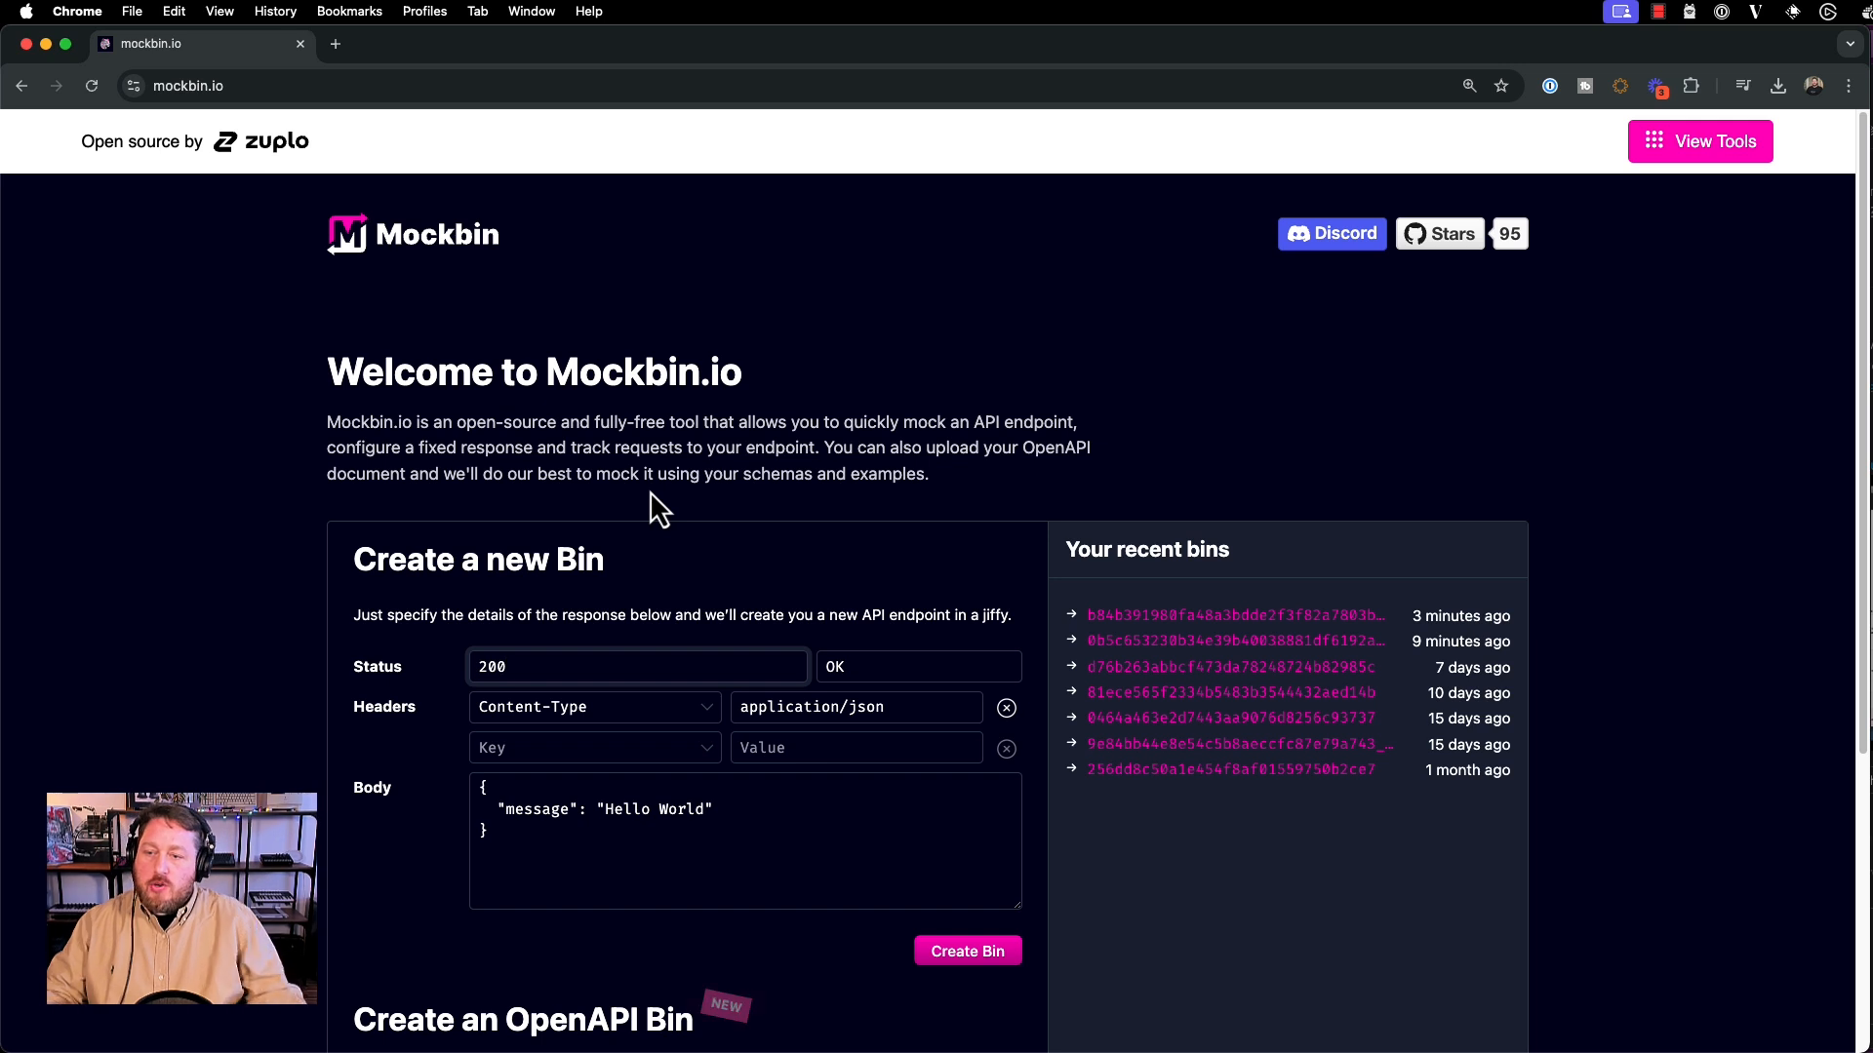
Browse the header name suggestions, then change the body message to 'Hello from Mockbin'
left_click(713, 758)
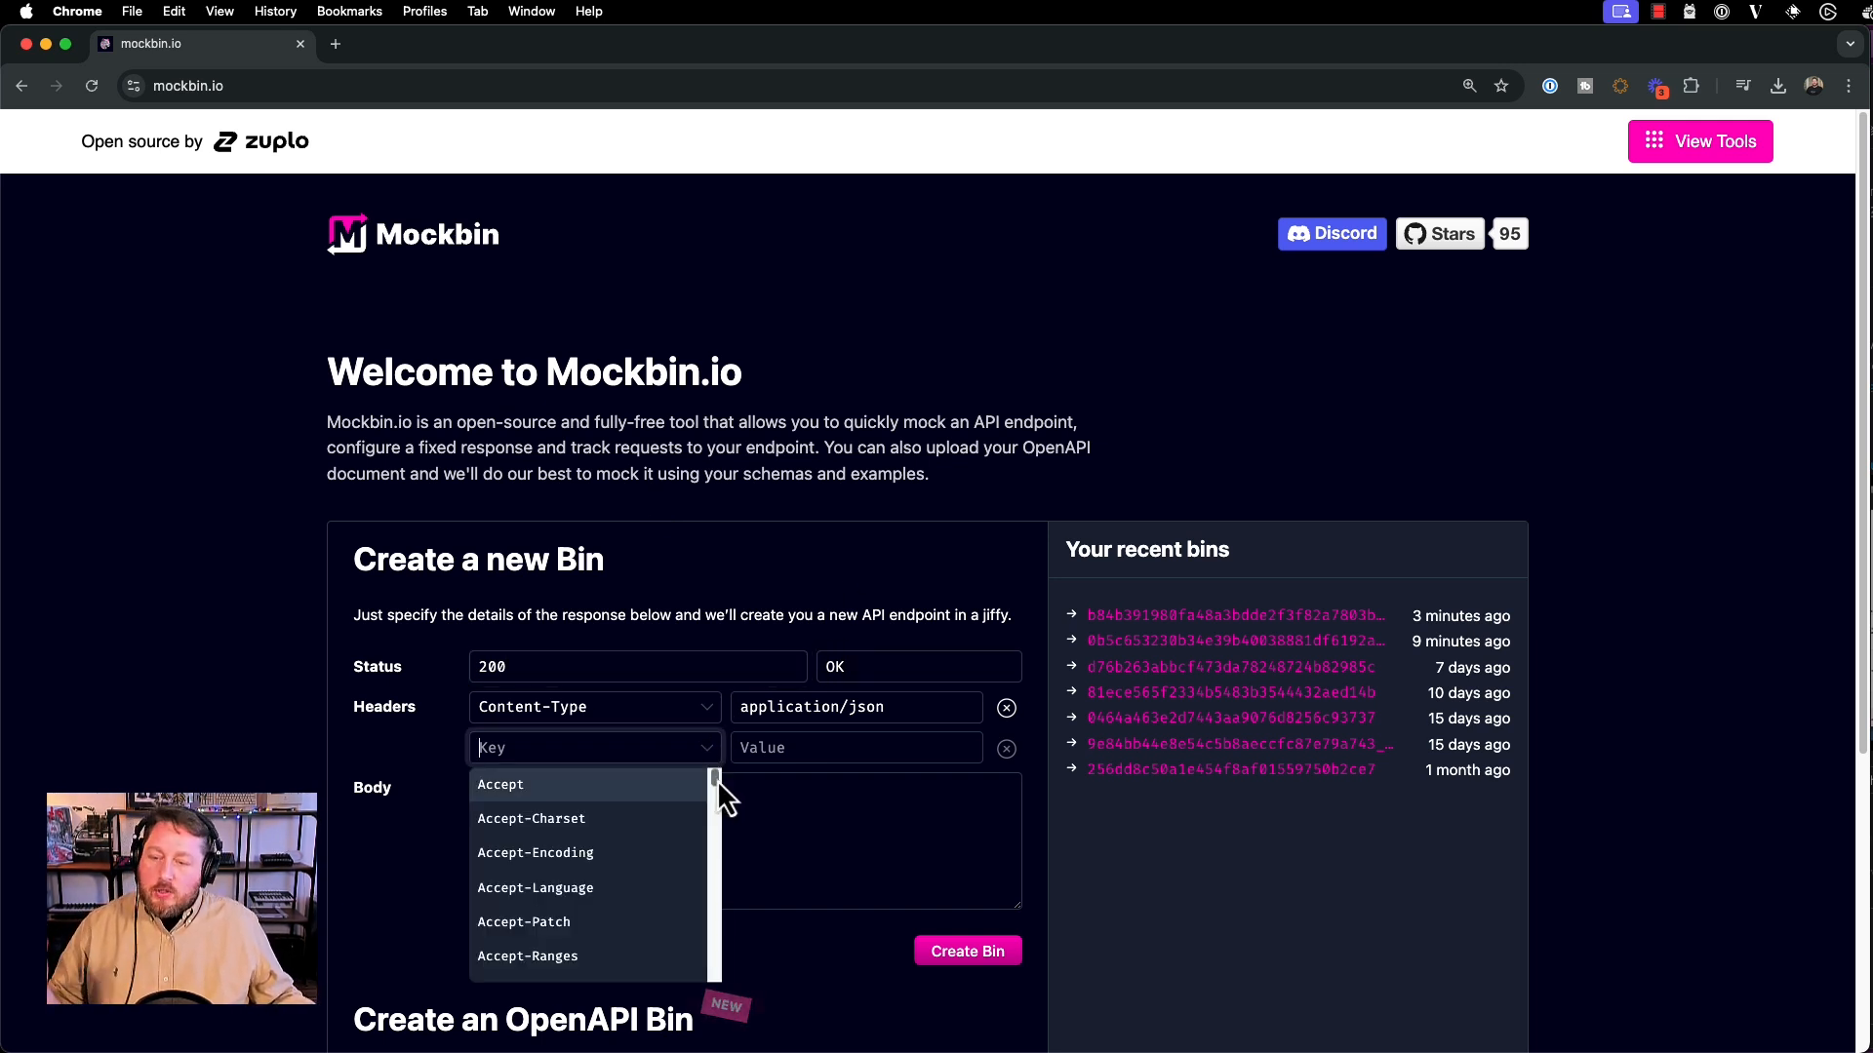
mouse_move(718, 780)
left_mouse_down()
mouse_move(718, 840)
mouse_move(711, 770)
left_mouse_up()
left_click(402, 738)
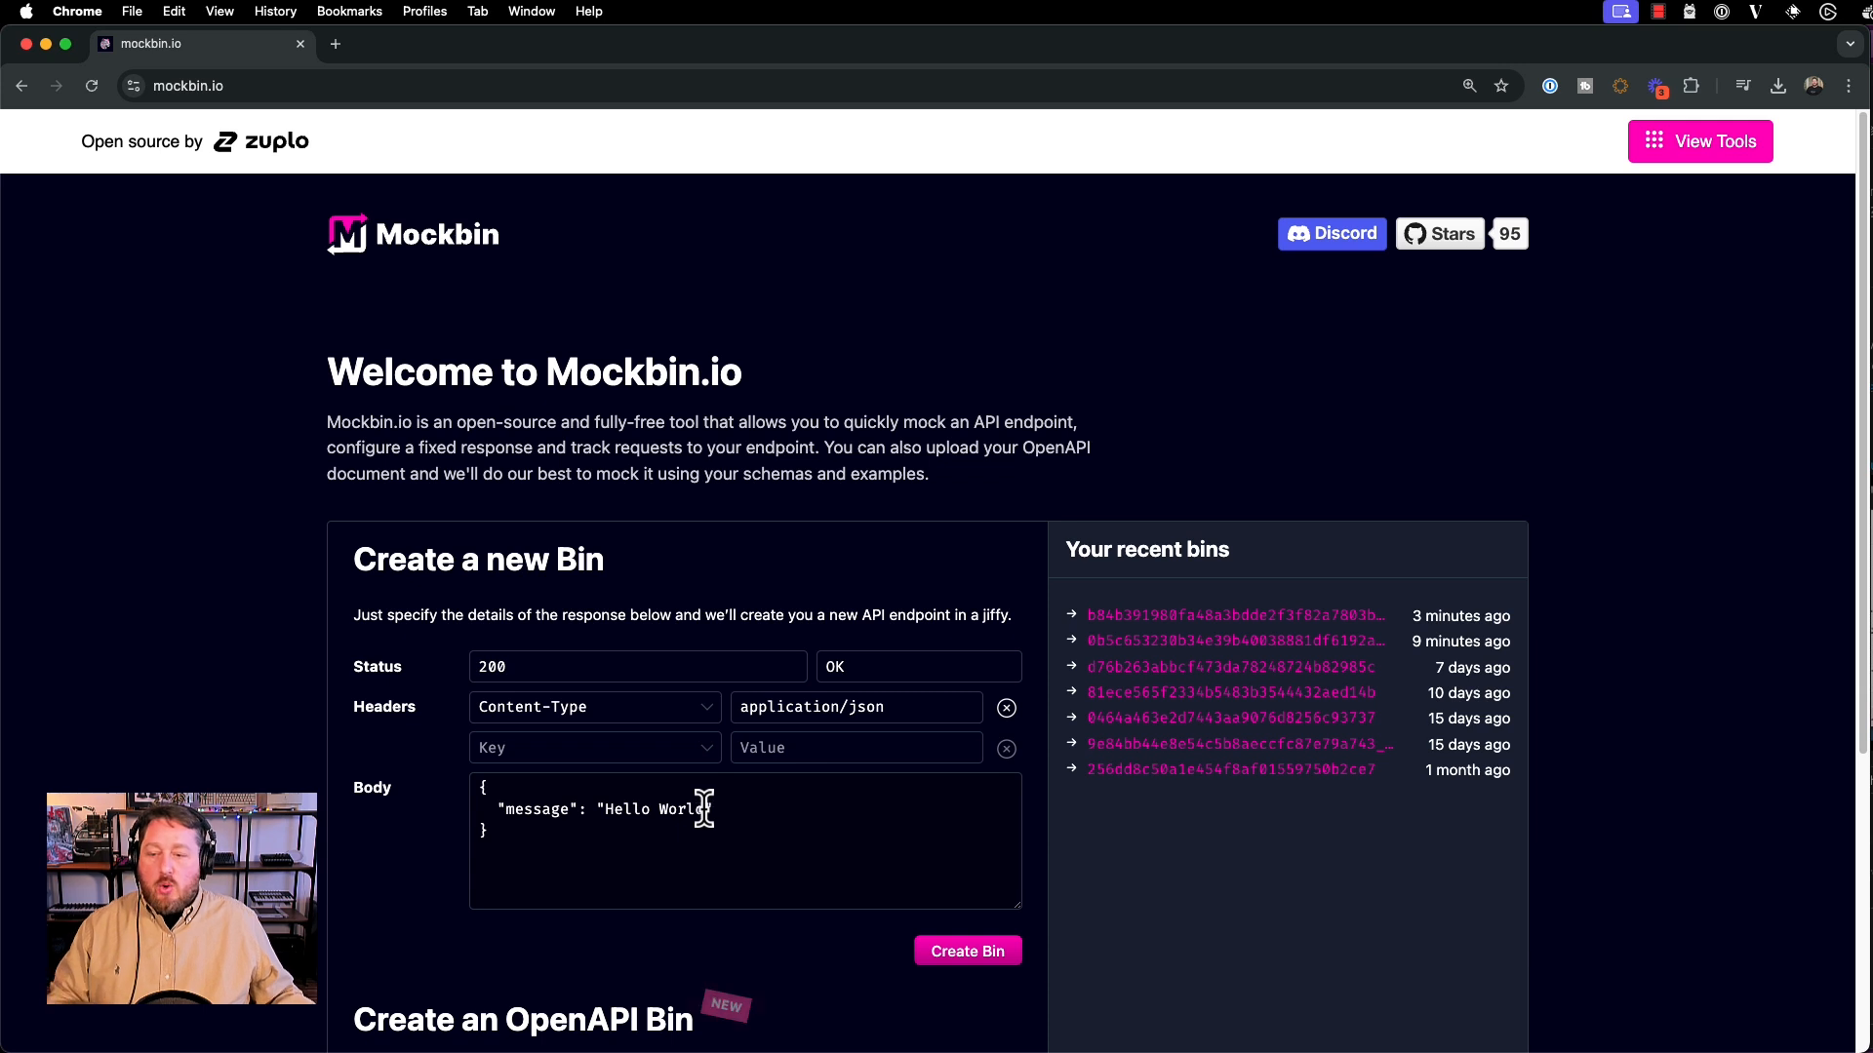
left_click_drag(706, 809, 659, 812)
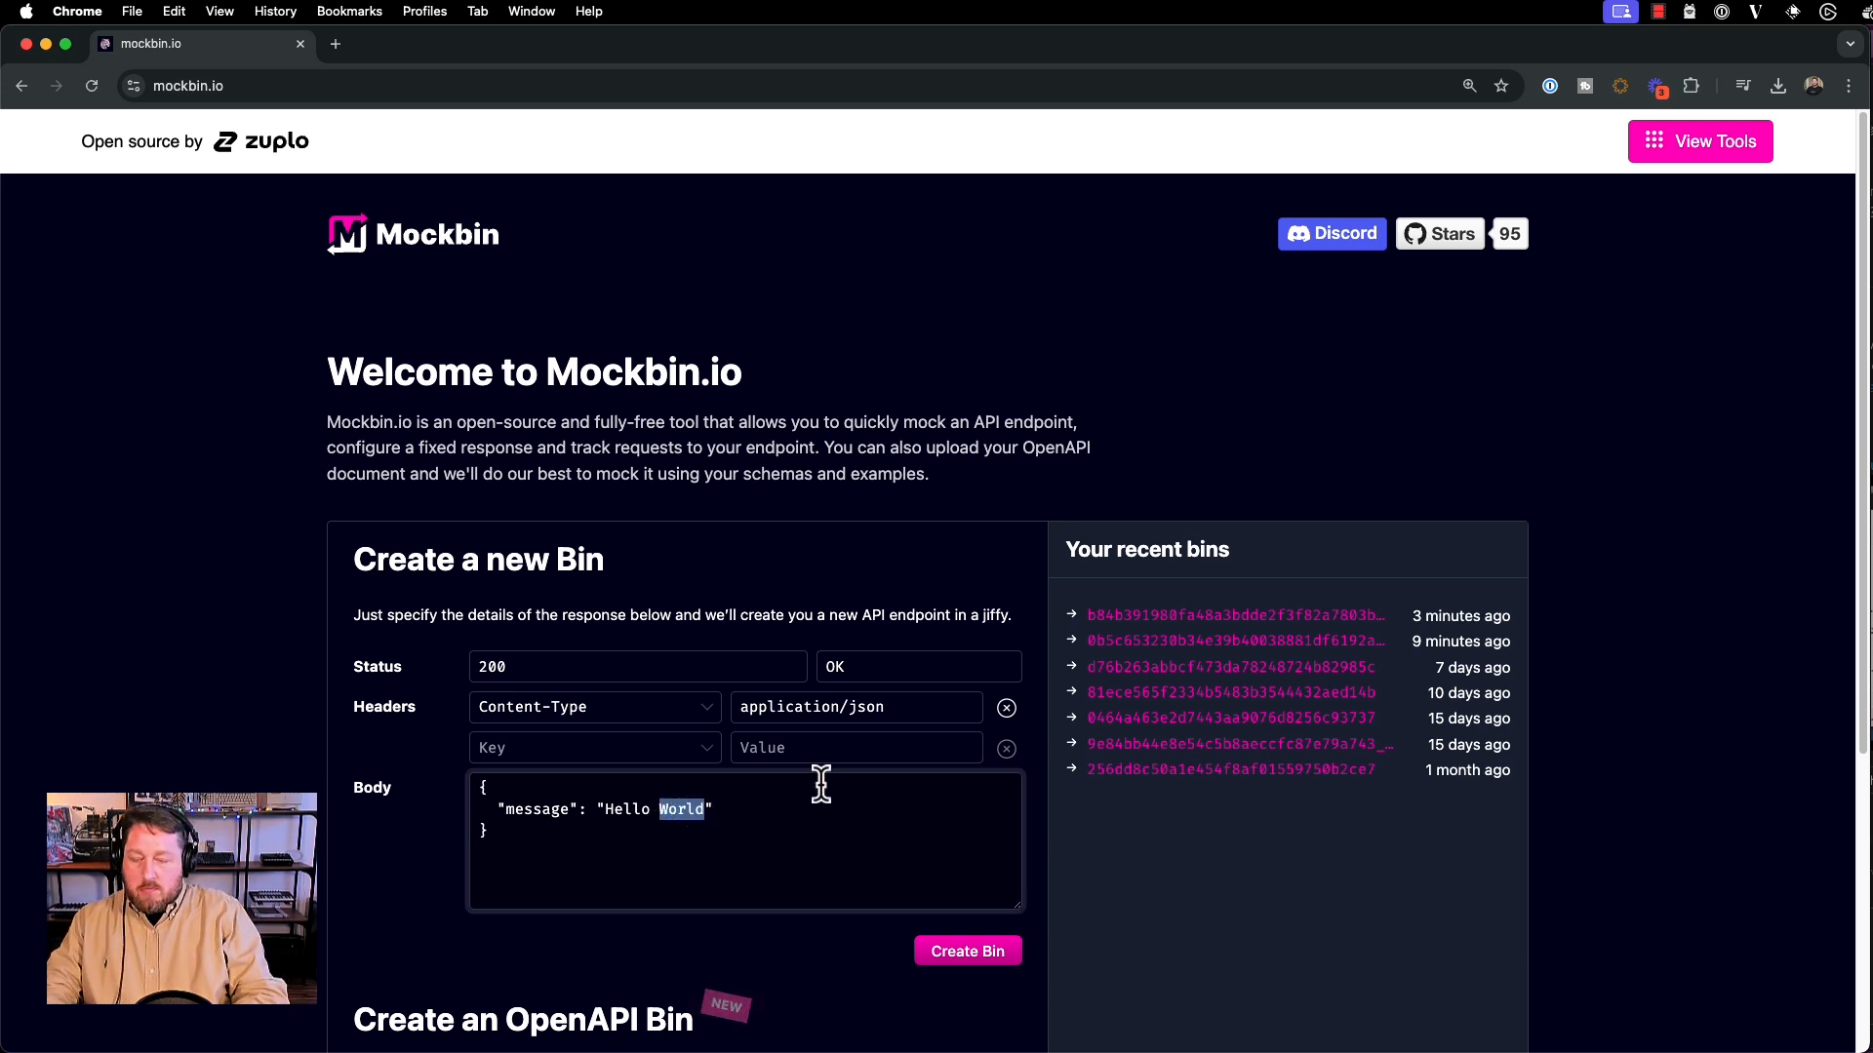
type("from Mockbin")
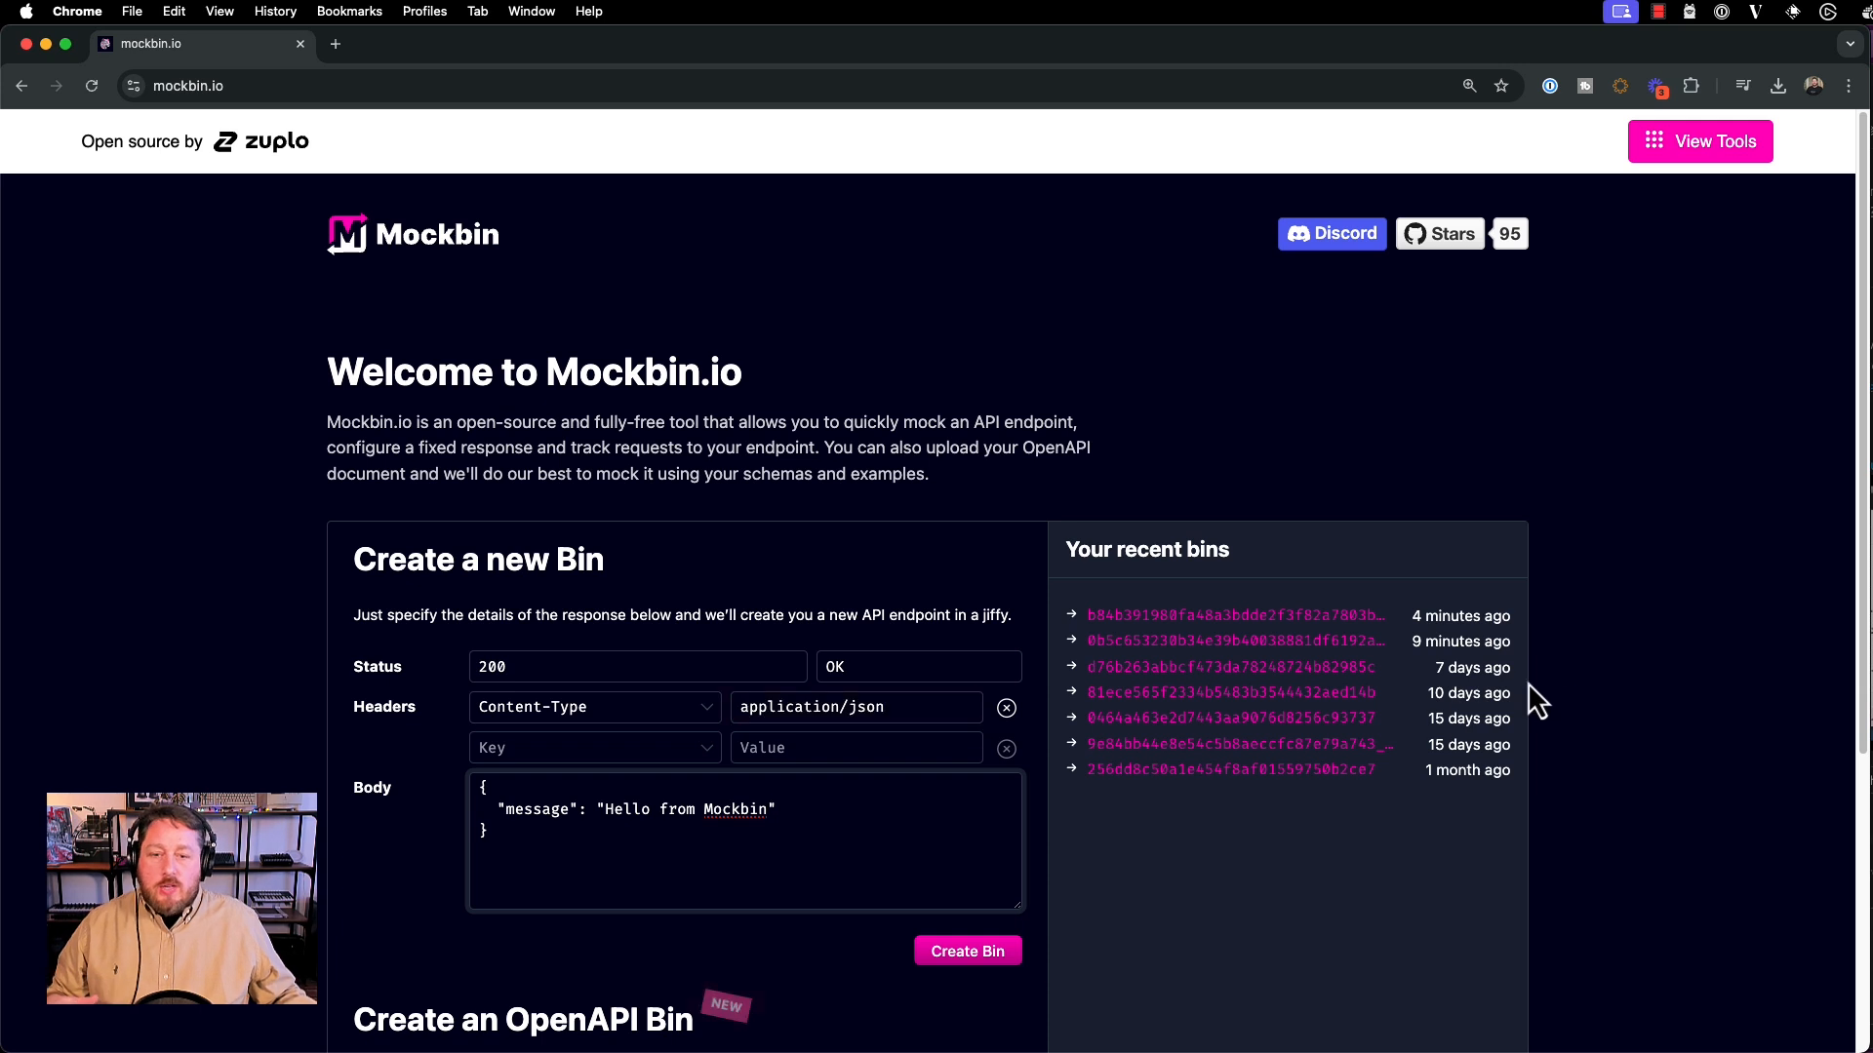
Create the bin with the 200 'Hello from Mockbin' response
left_click(958, 957)
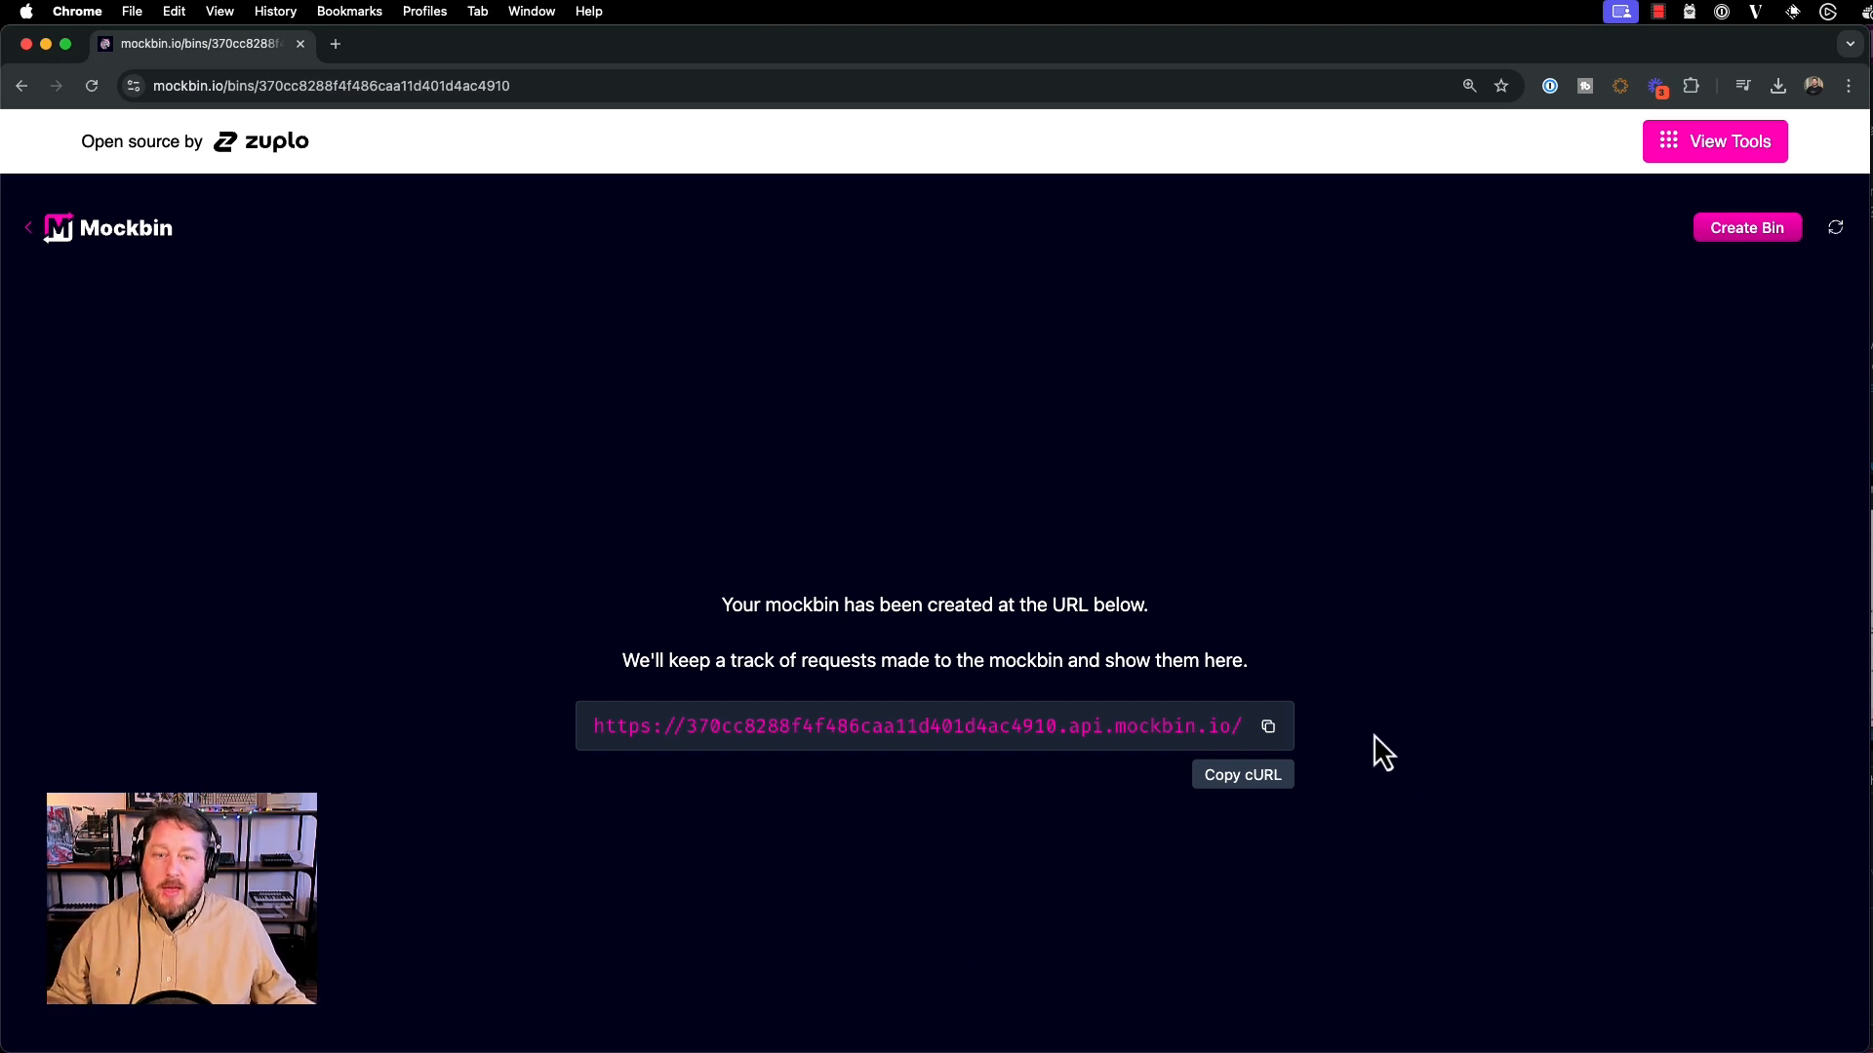
Copy the bin URL into HTTPie and send a GET request to it
left_click(1268, 726)
key("super+Tab")
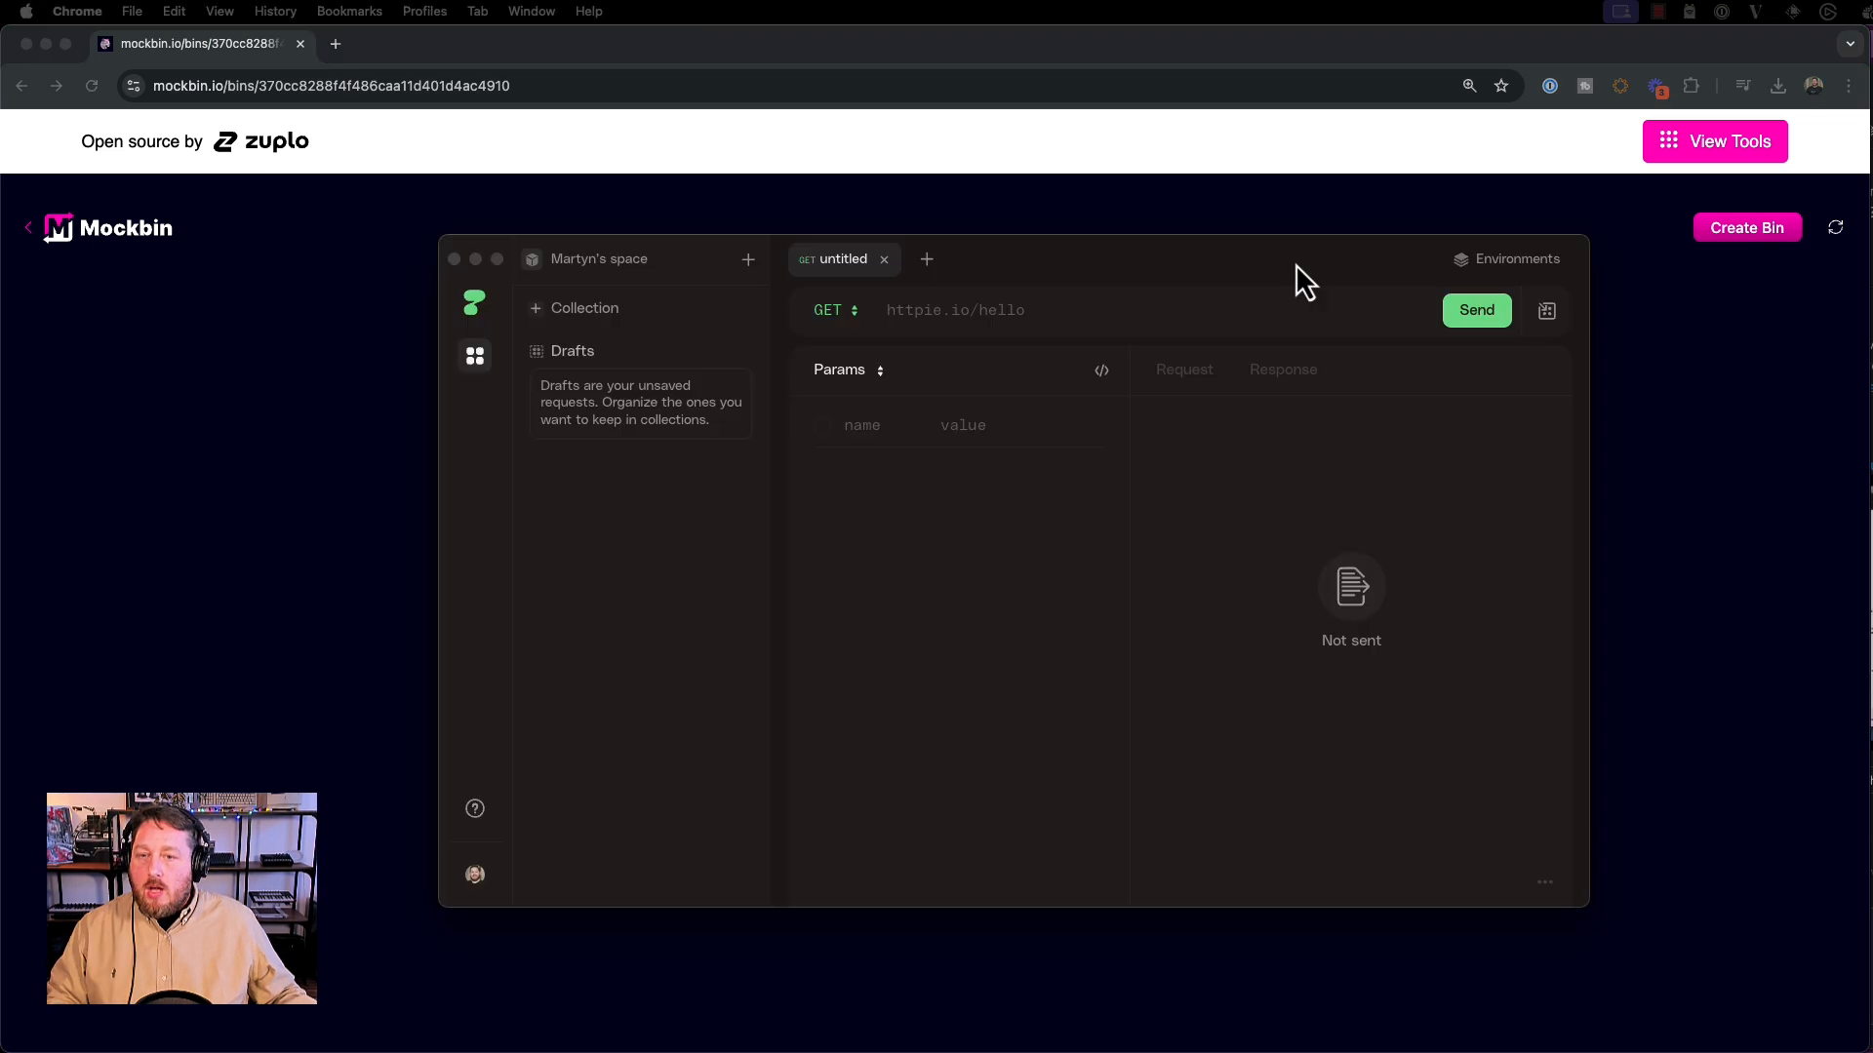
type("https://370cc8288f4f486caa11d401d4ac4910.api.mockbin.io/")
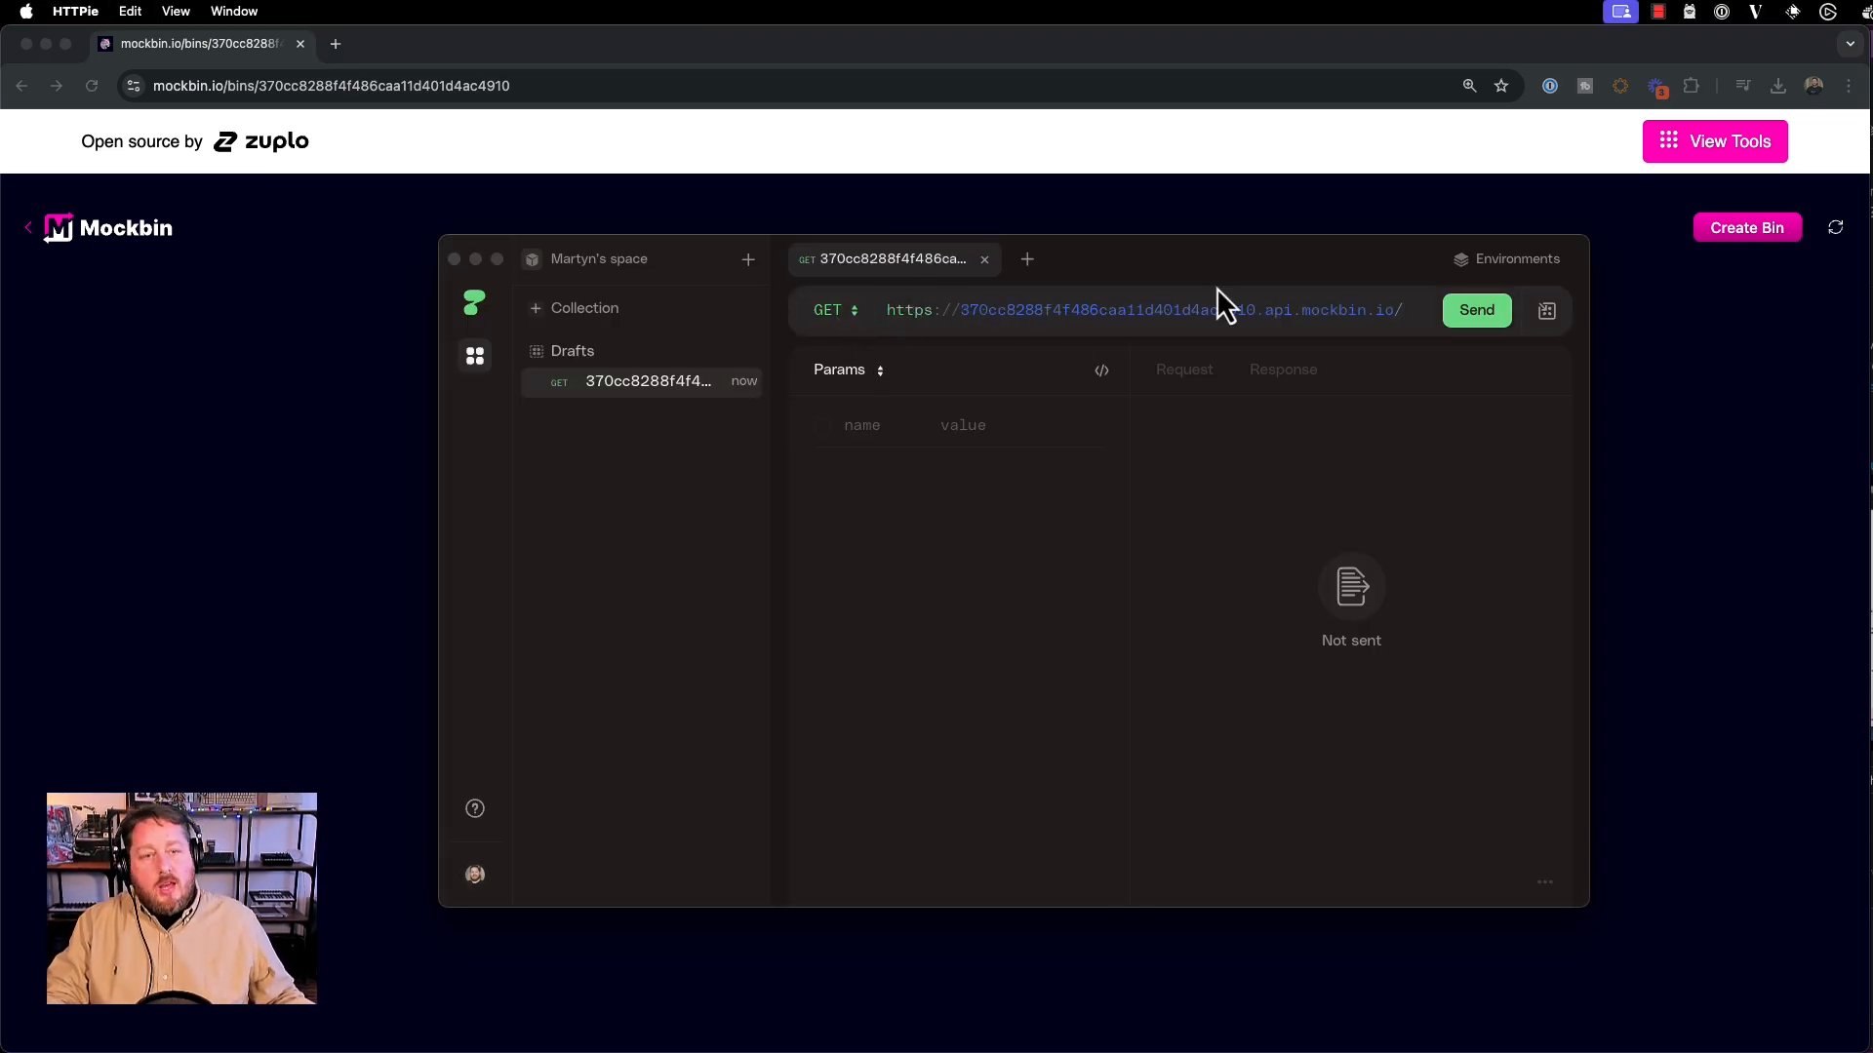
left_click(1465, 311)
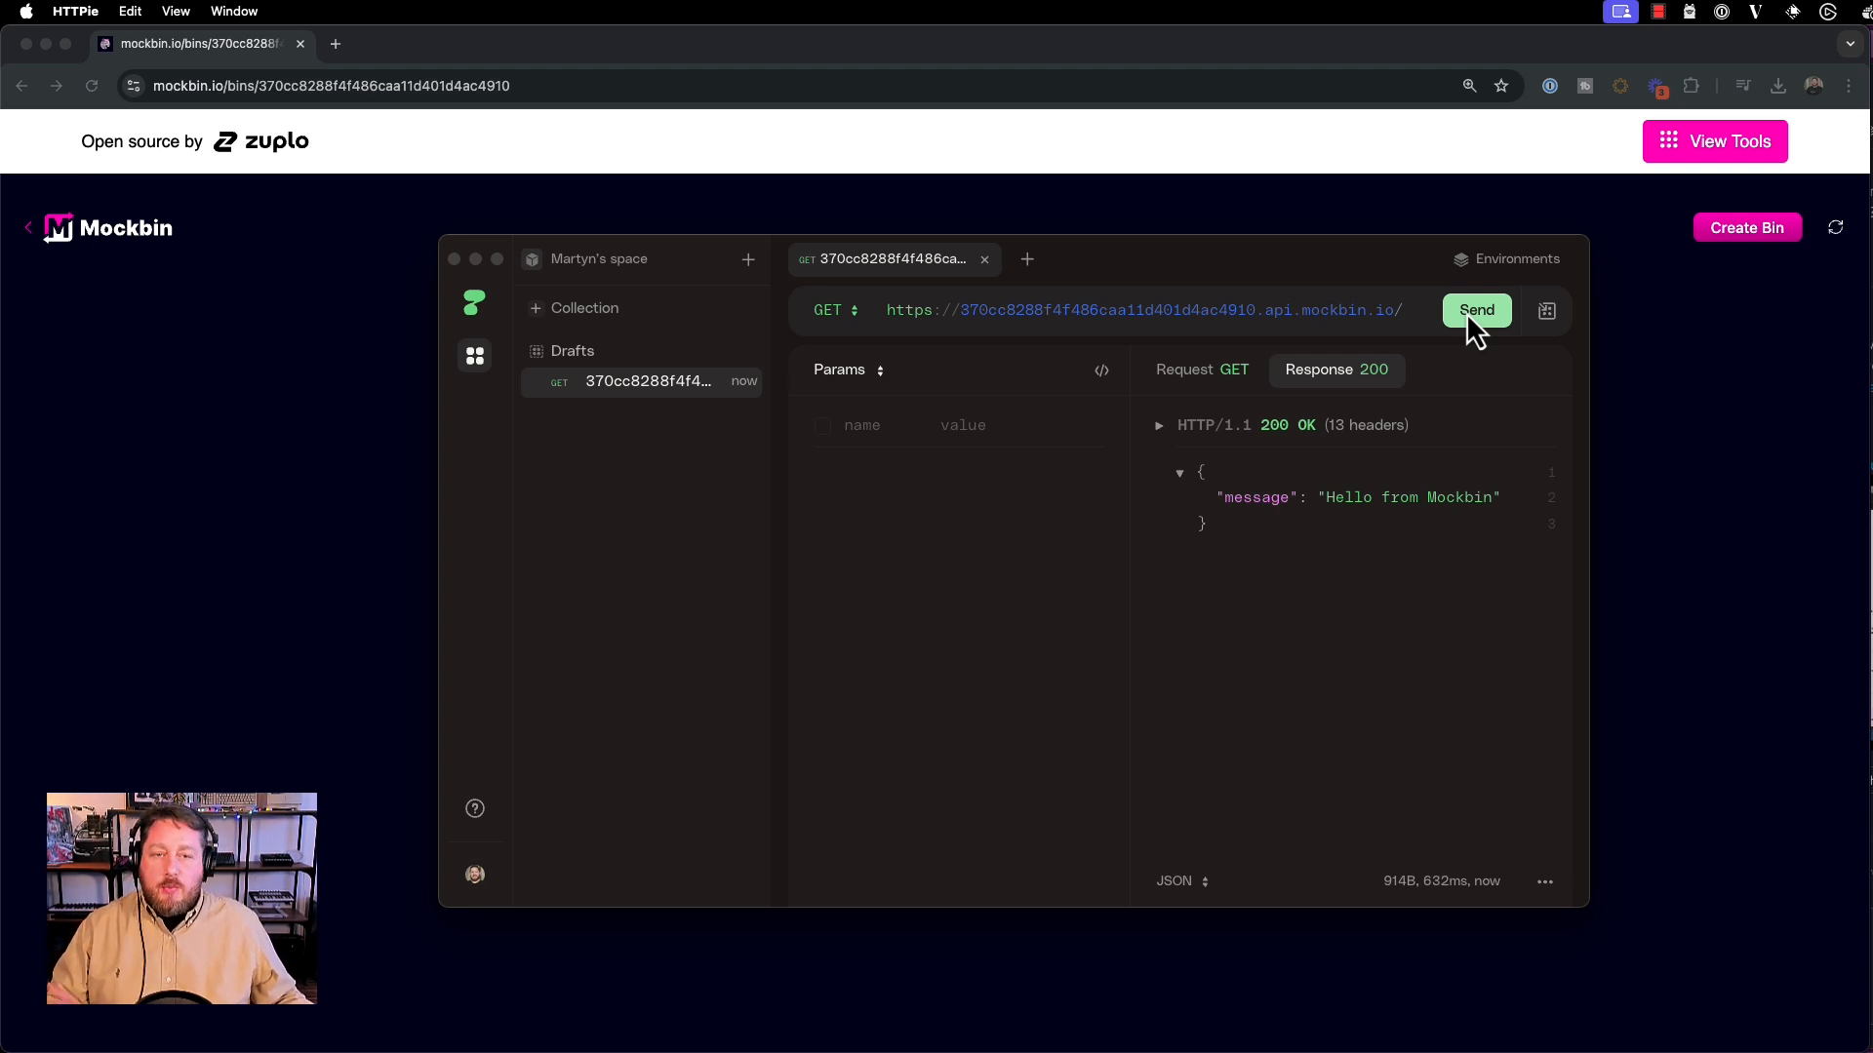
Change the request method to POST, send it again, and move HTTPie aside
left_click(835, 310)
left_click(887, 423)
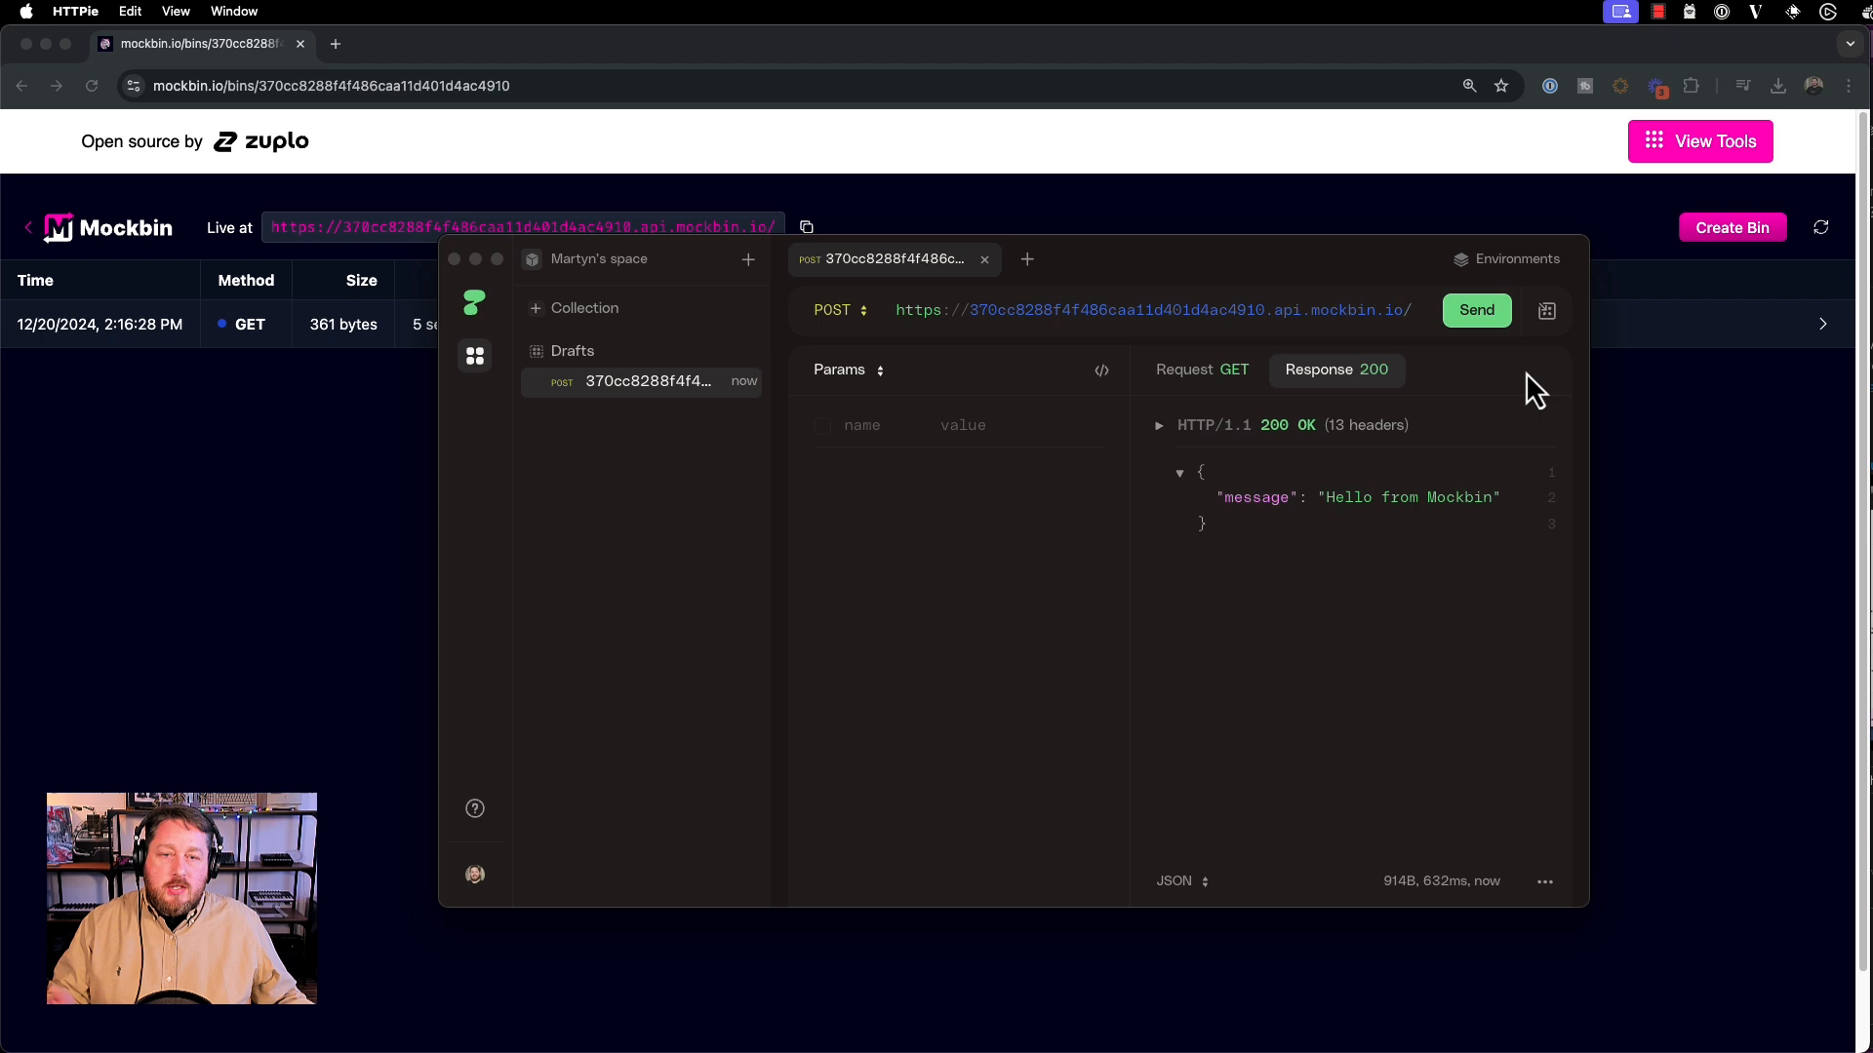
left_click(1472, 332)
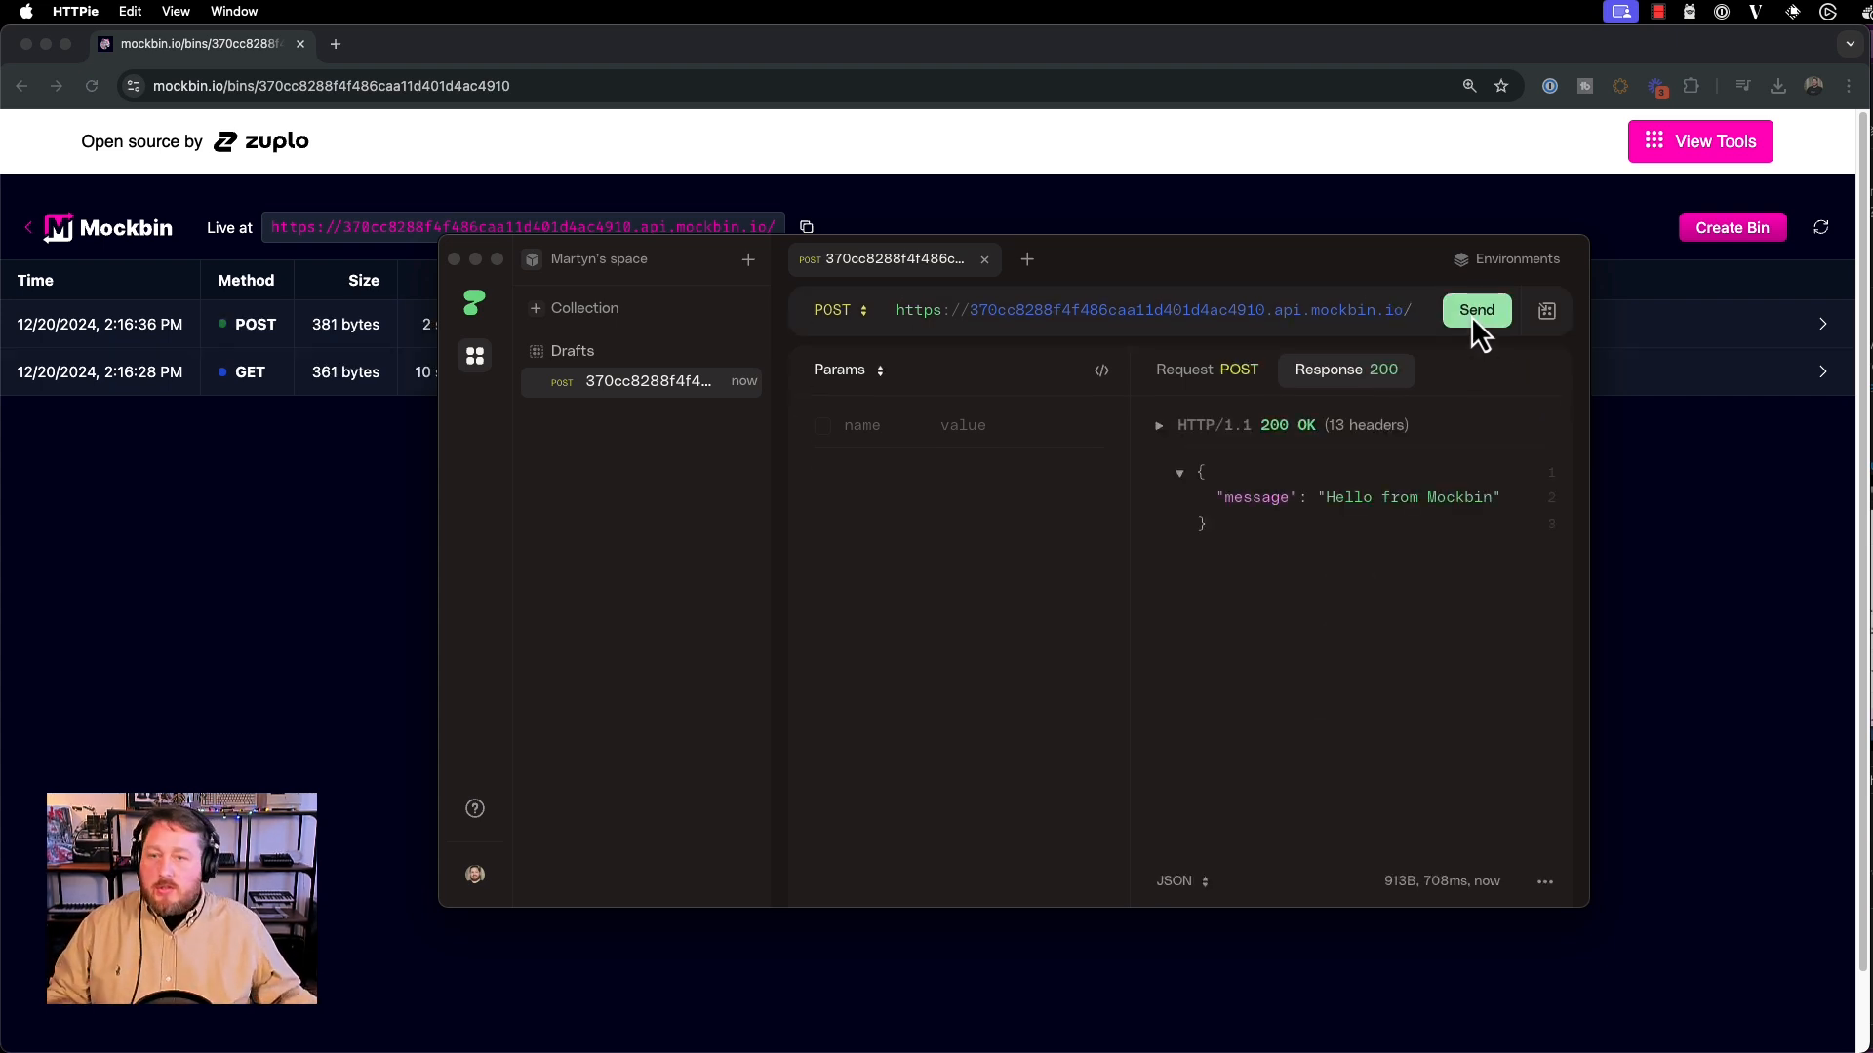
left_click_drag(1187, 269, 1187, 2)
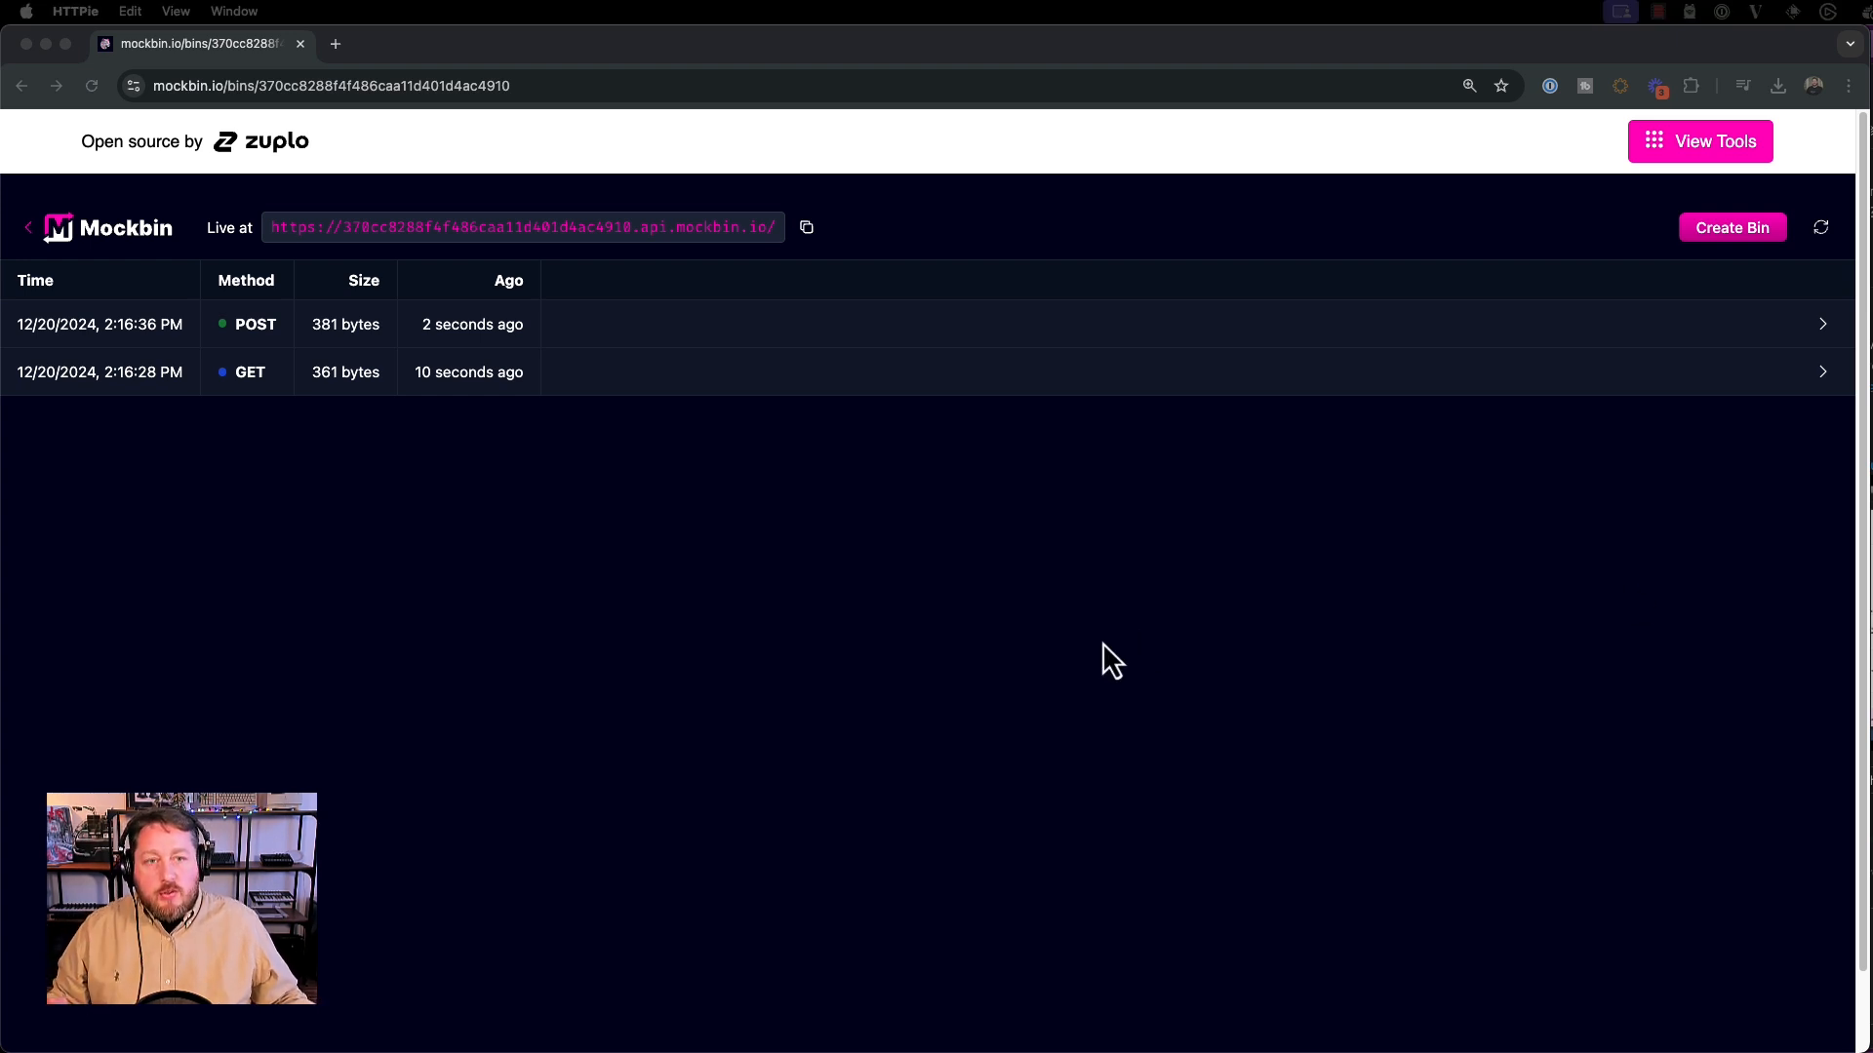
Inspect the logged GET request's headers, then go back to the Mockbin home page
left_click(593, 382)
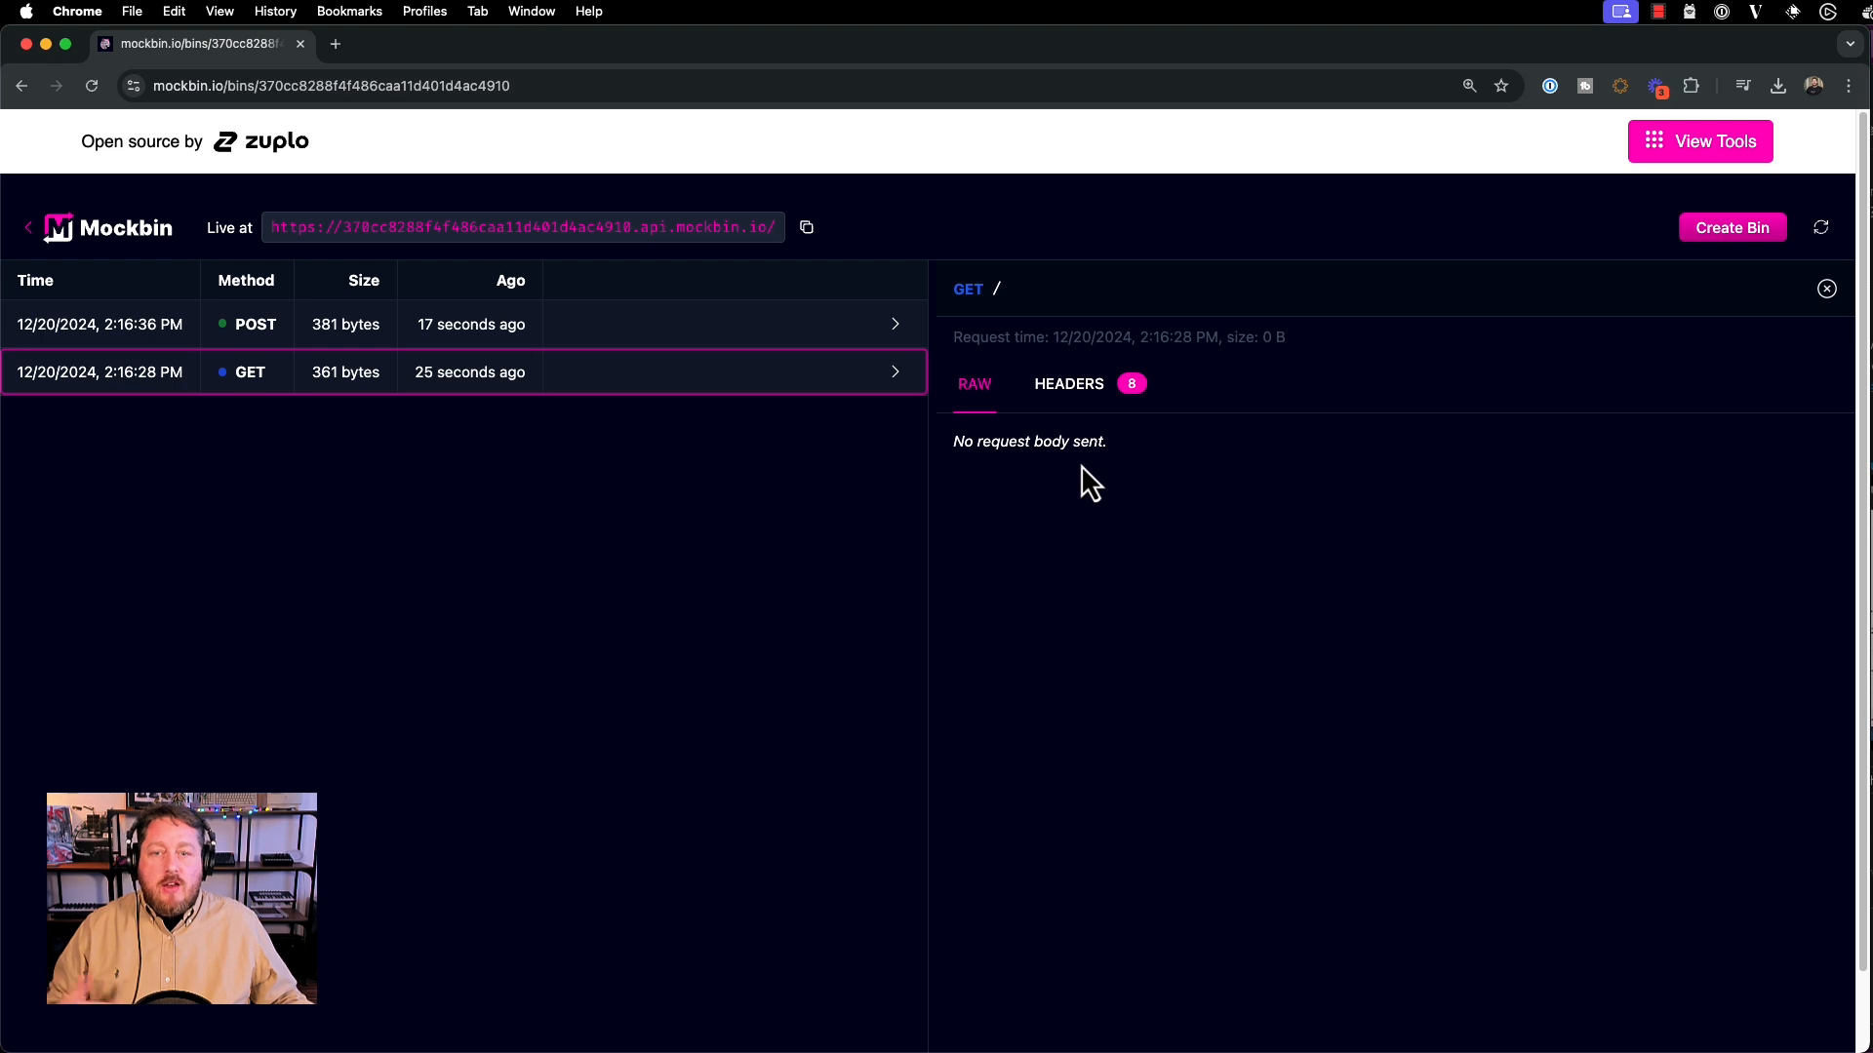
left_click(1091, 386)
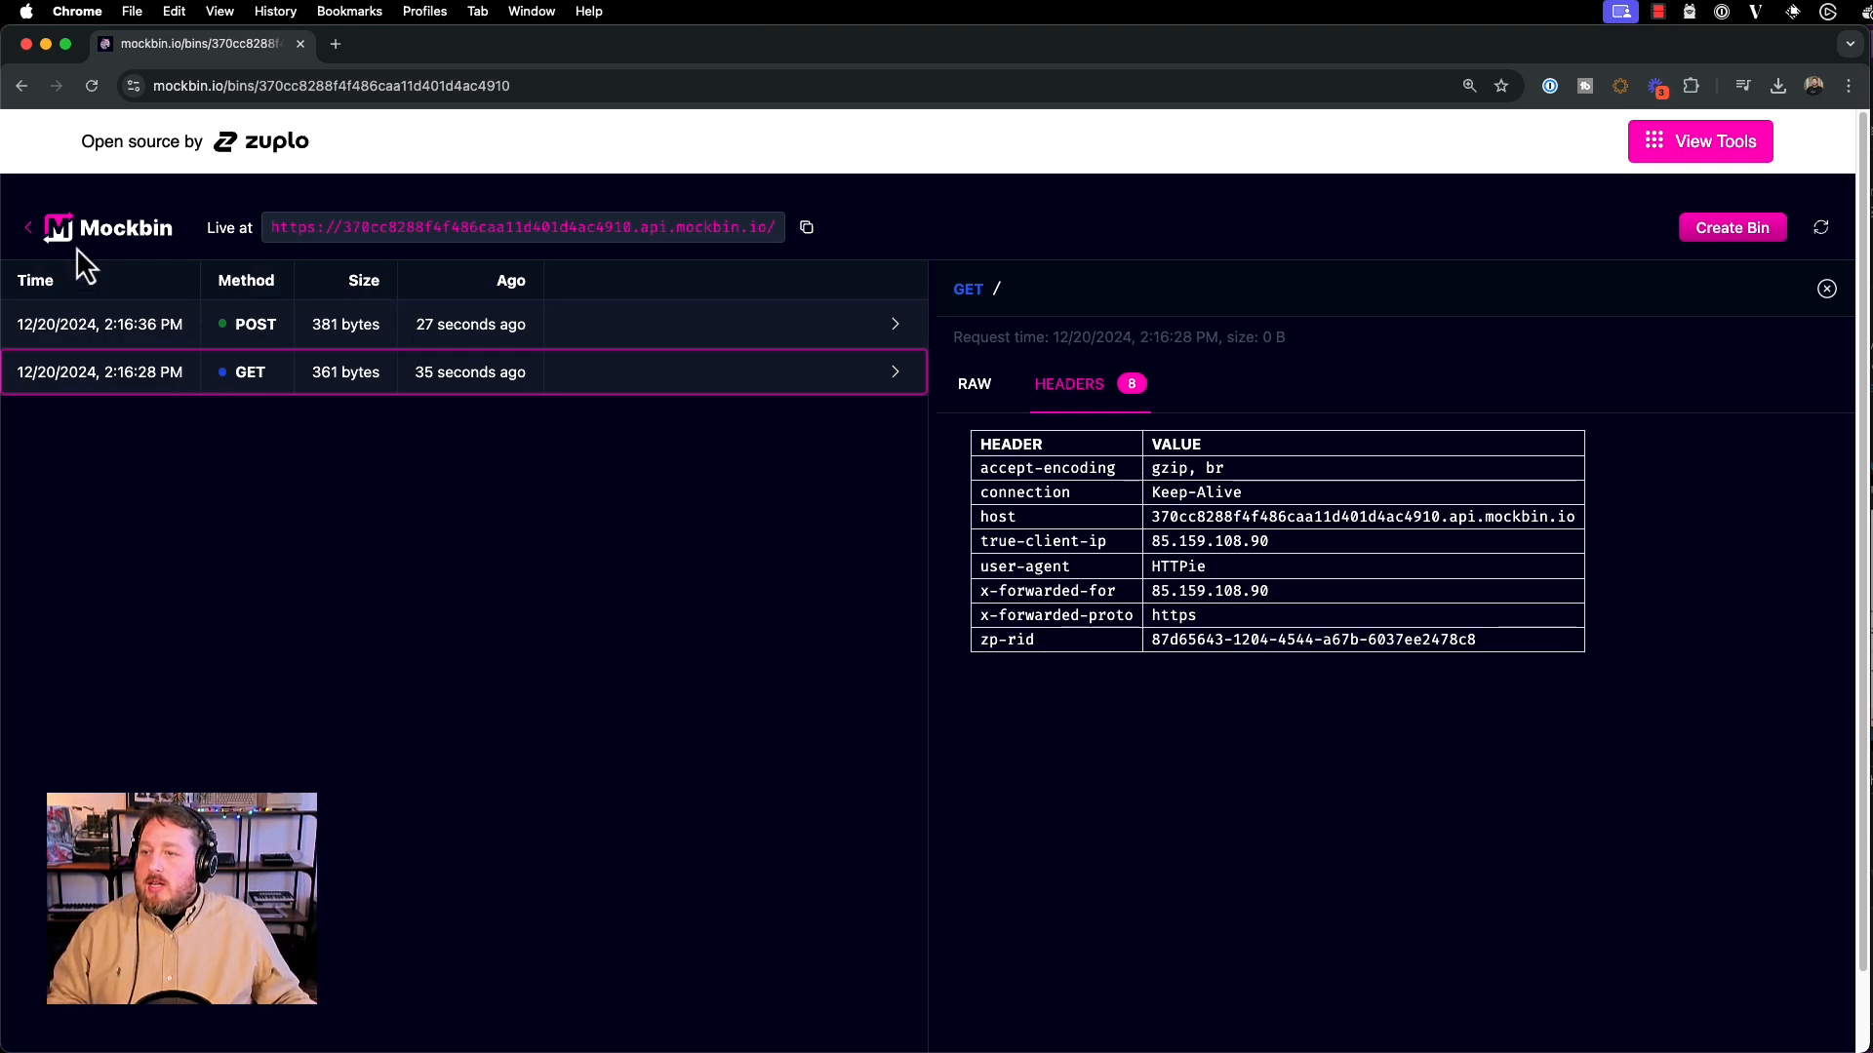
left_click(55, 234)
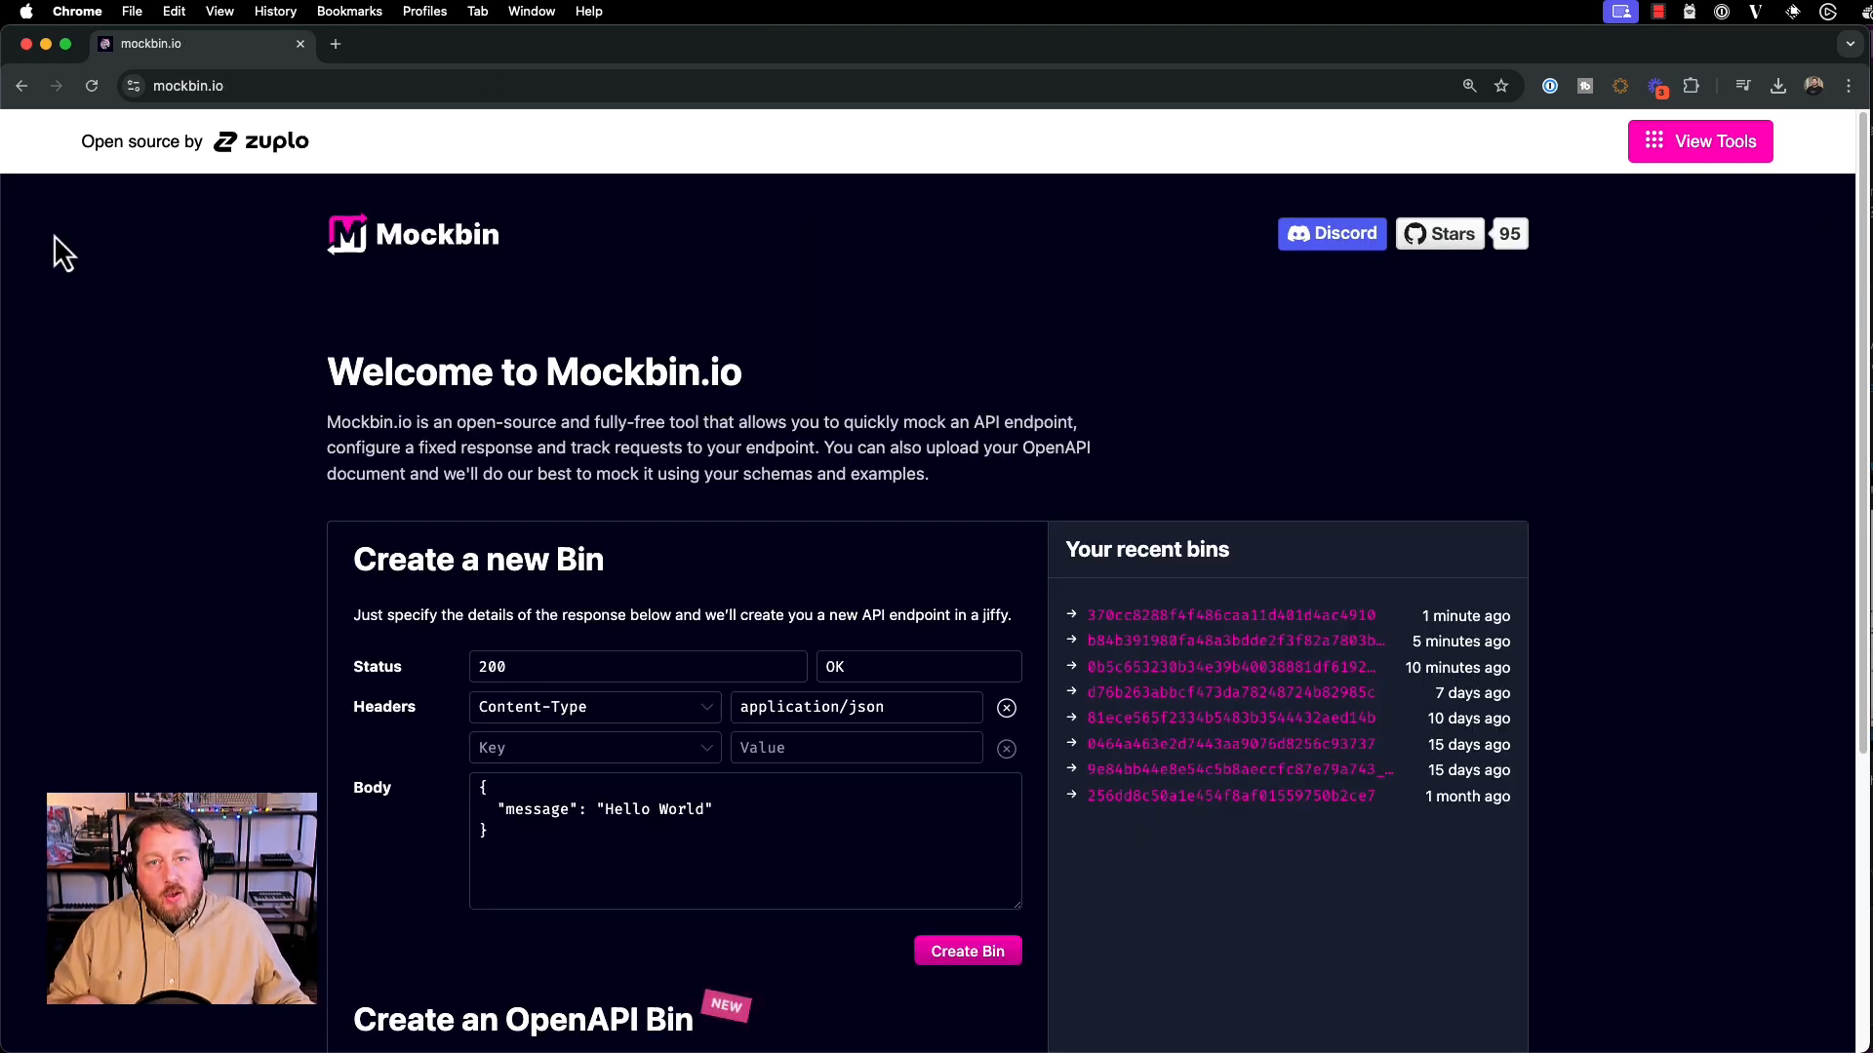
Drop todo.json from Finder into the OpenAPI upload area and create the OpenAPI bin
scroll(1045, 430, "down", 4)
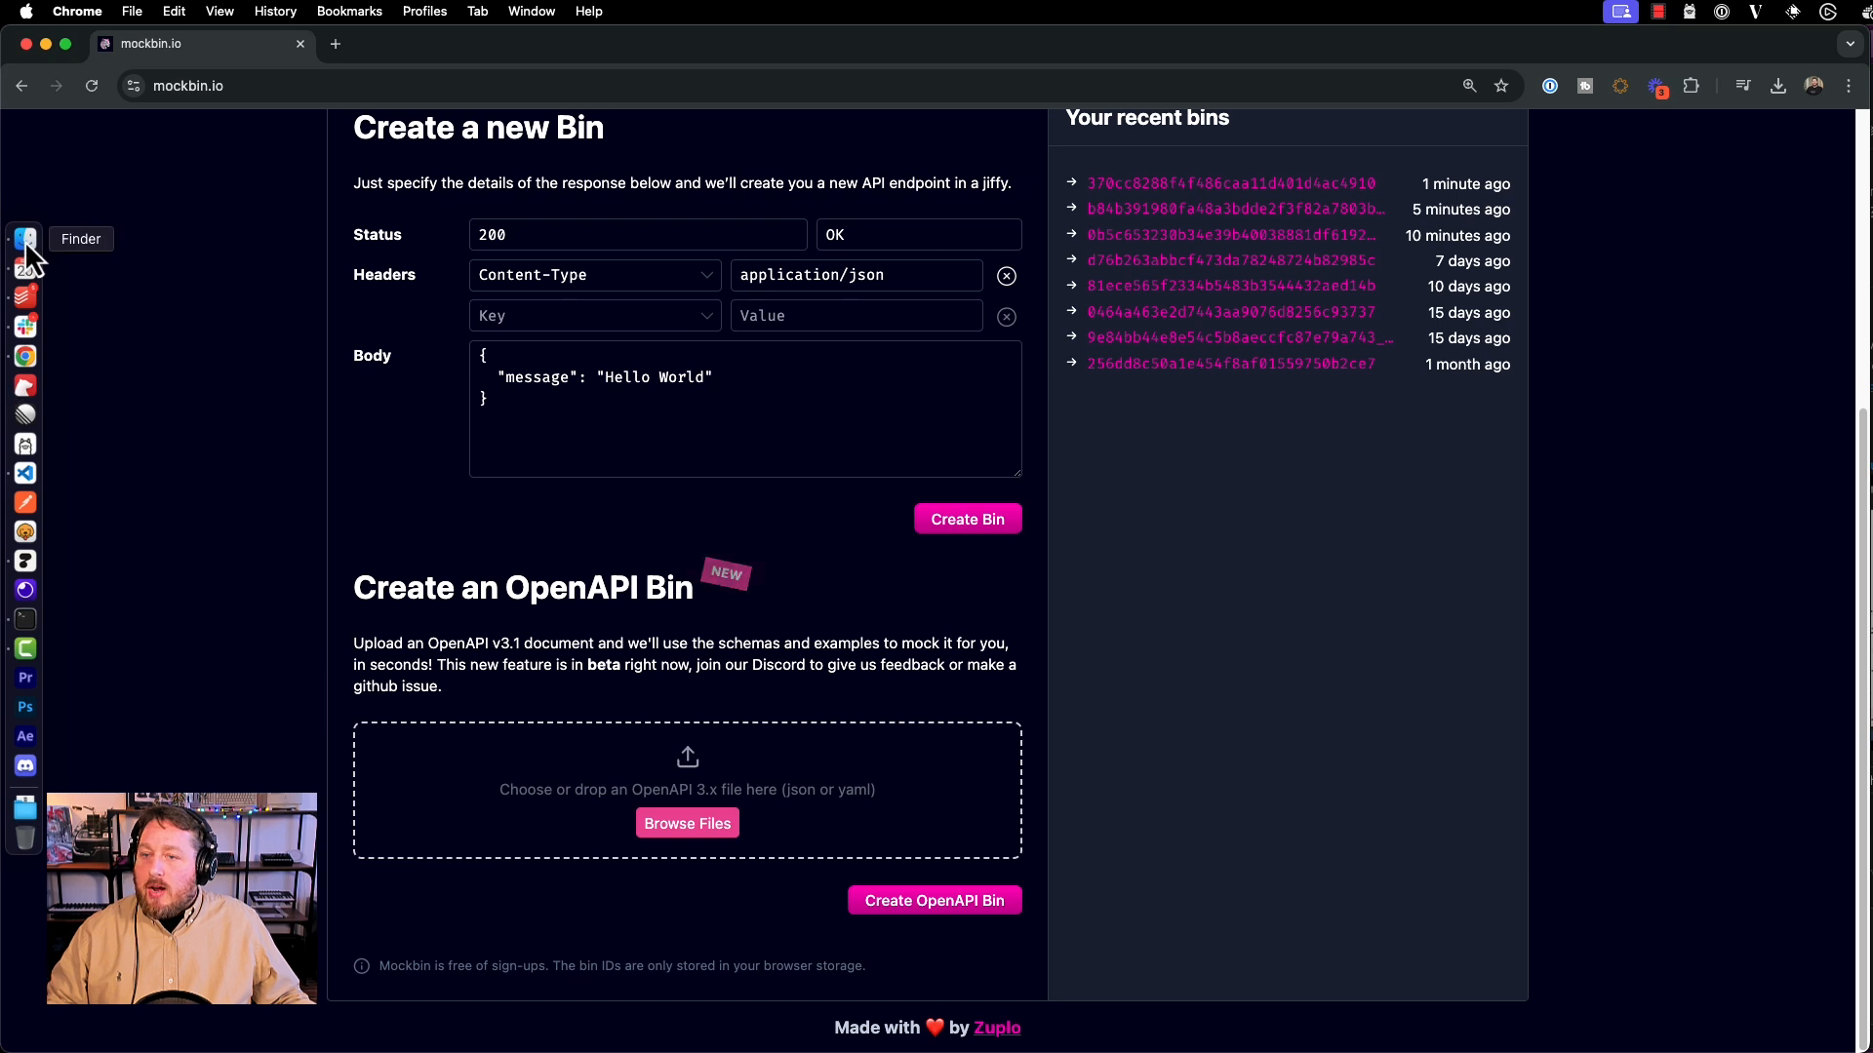
left_click(23, 238)
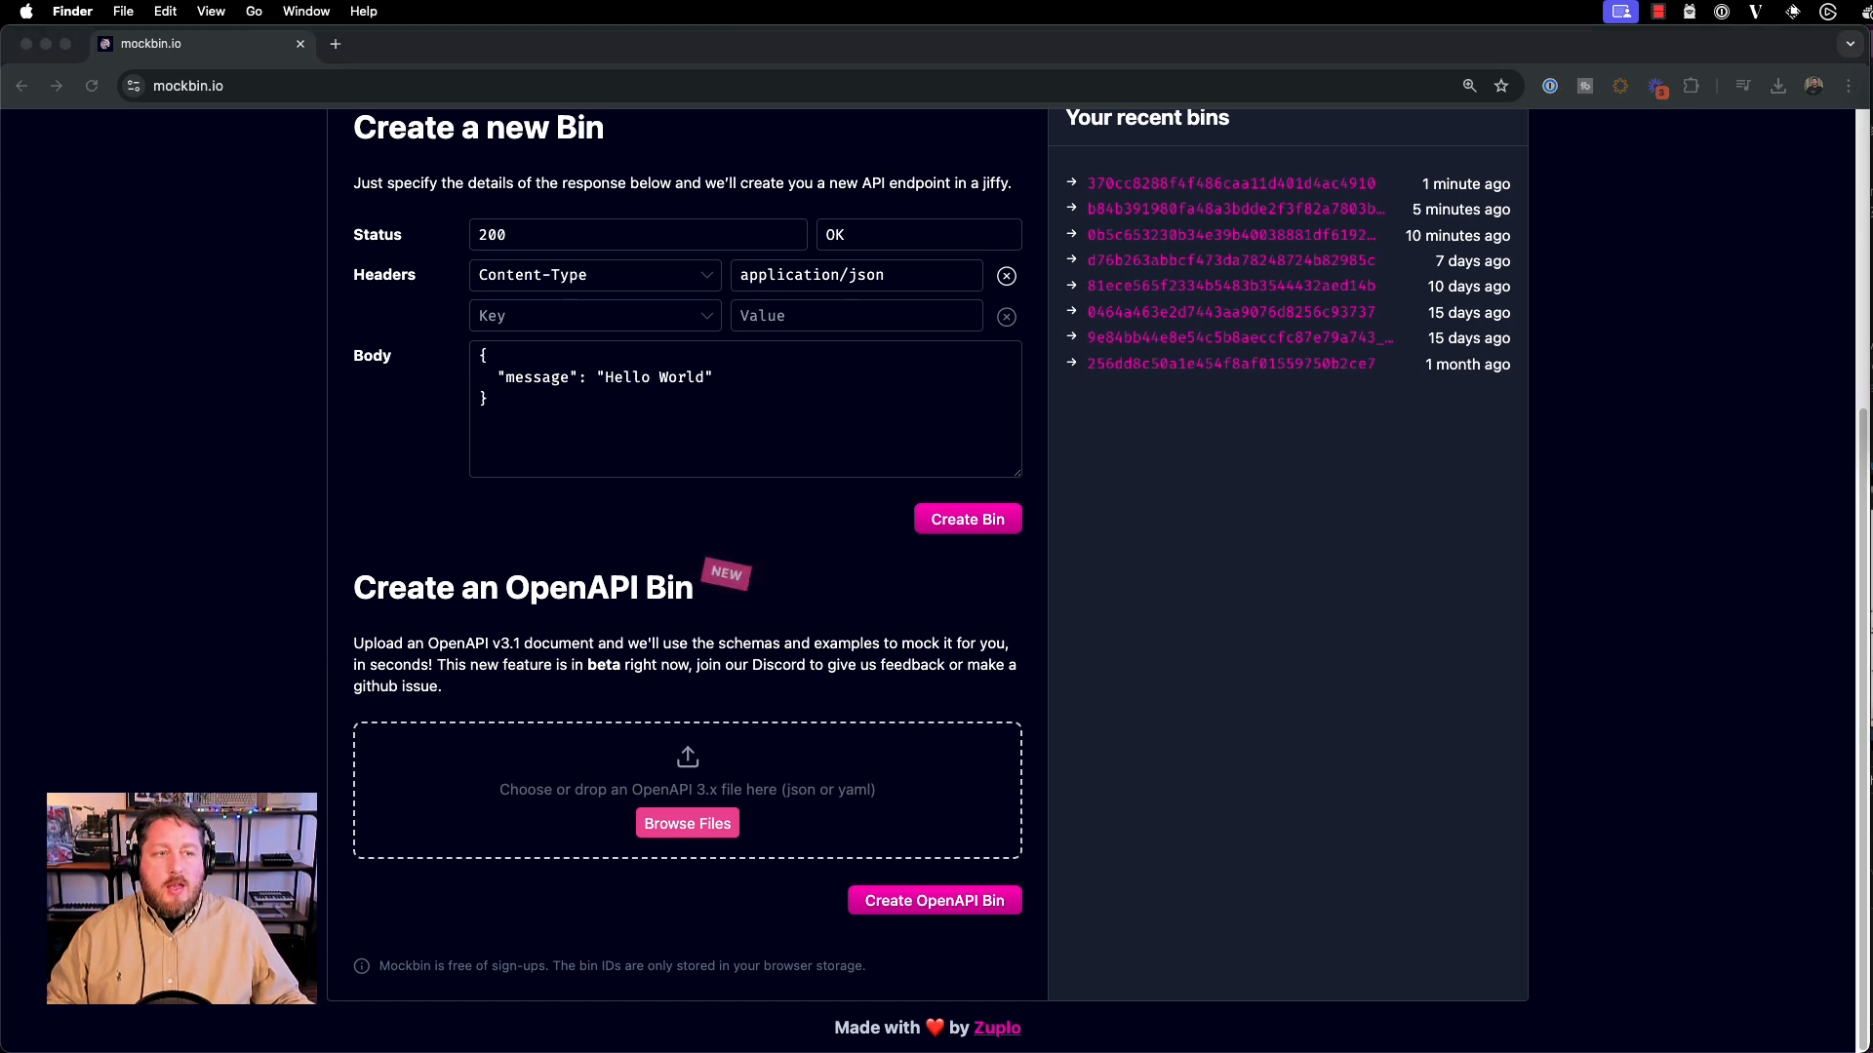
left_click_drag(1872, 585, 692, 788)
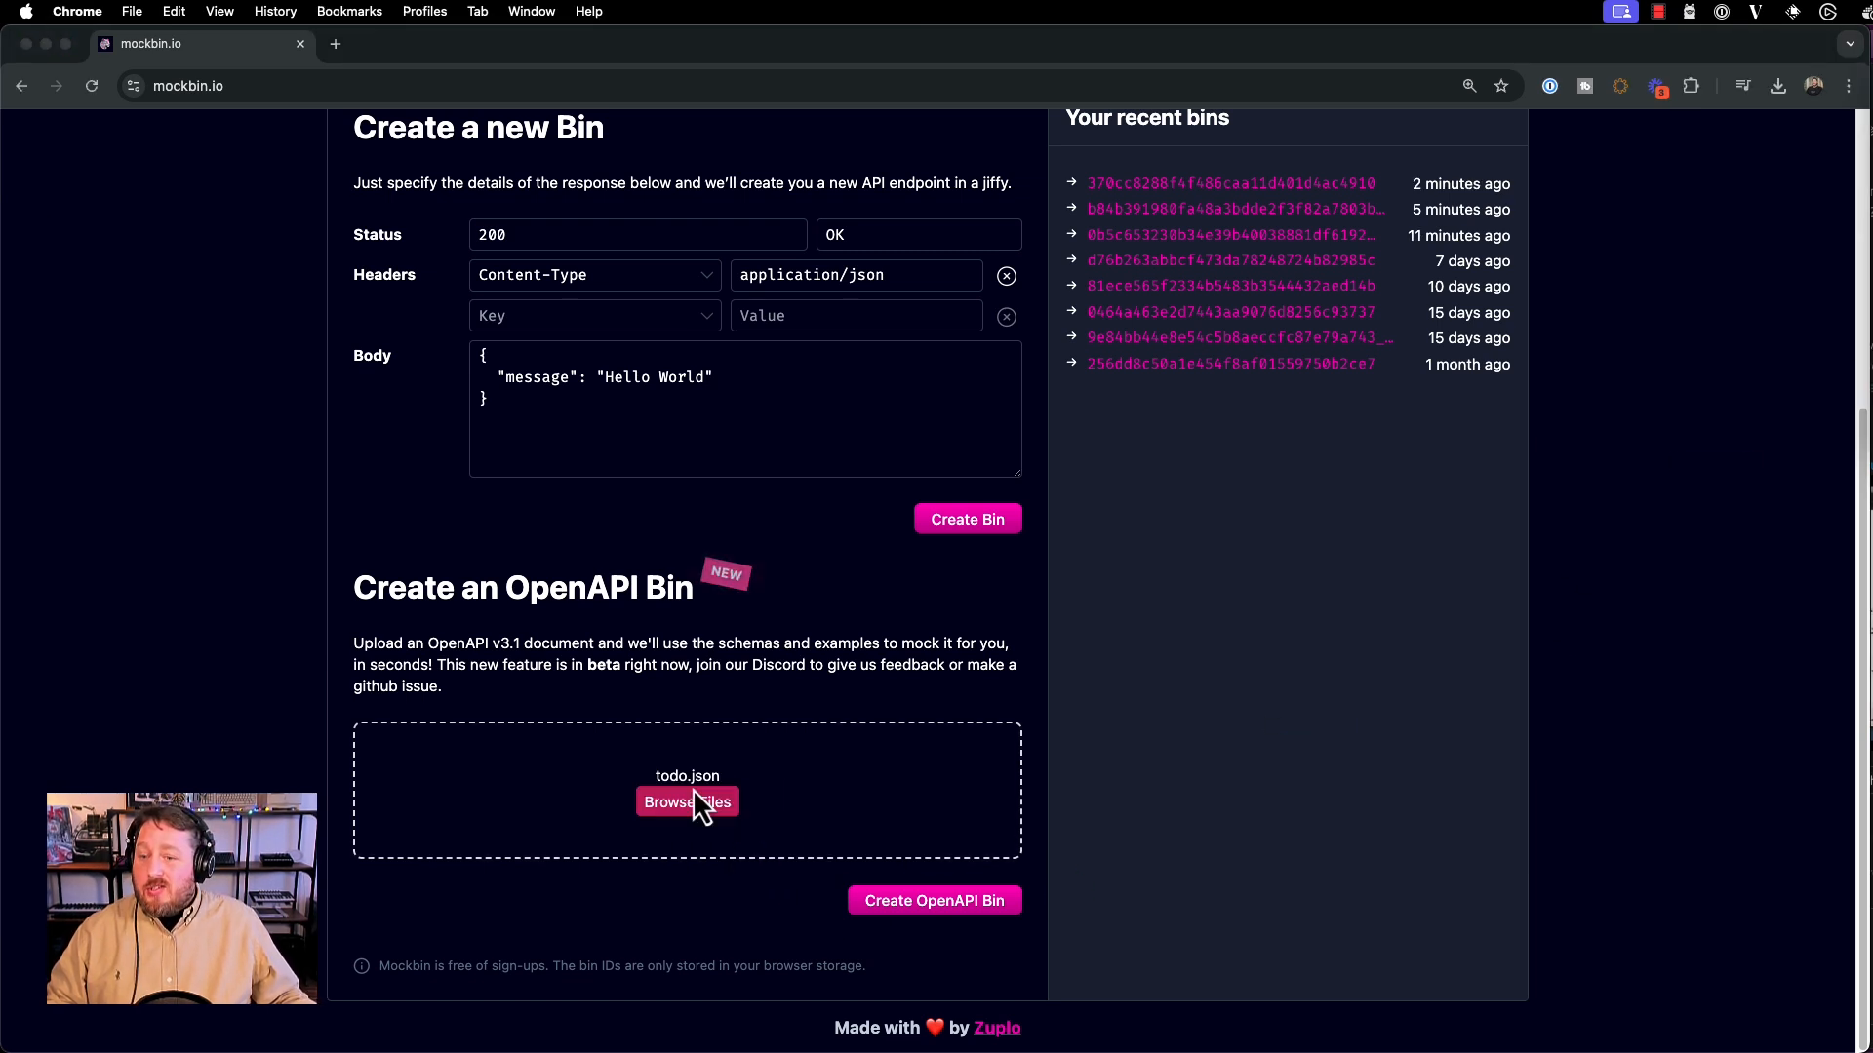
left_click(971, 902)
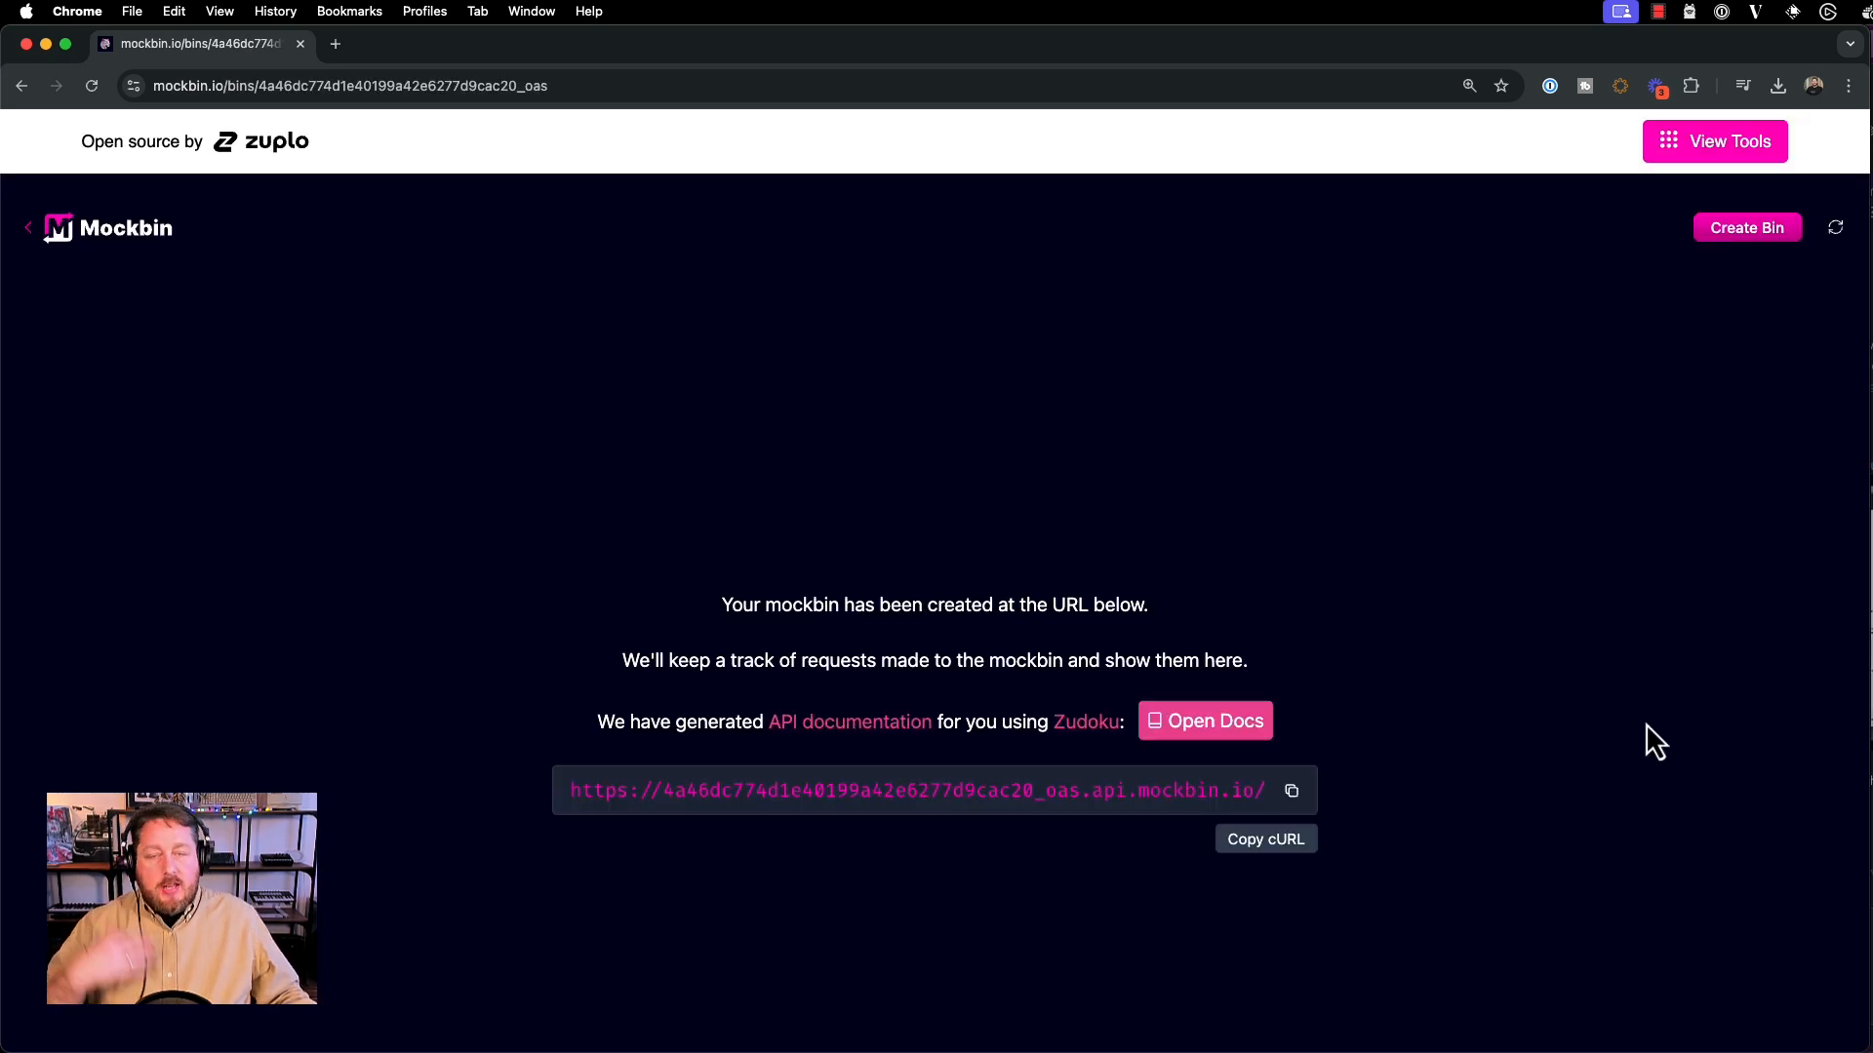
Replace HTTPie's request address with the OpenAPI bin's URL
left_click(1292, 795)
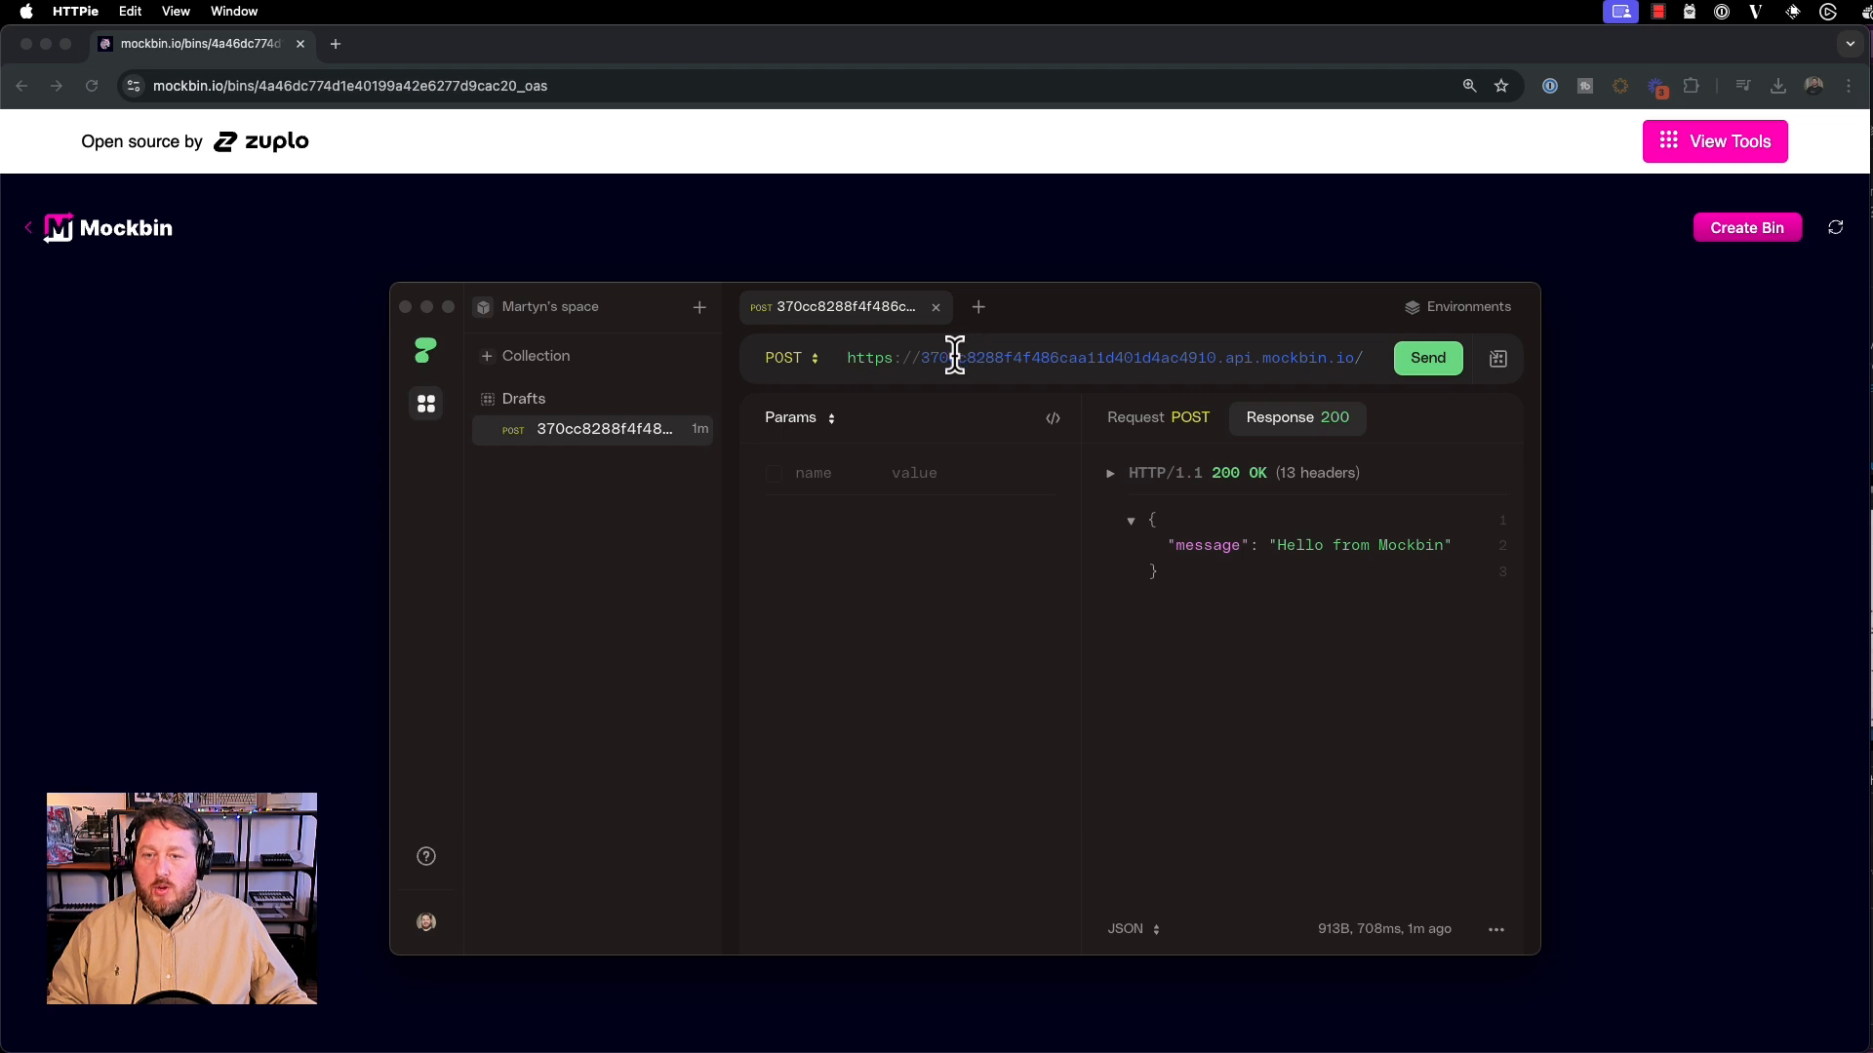
triple_click(956, 357)
key("super+v")
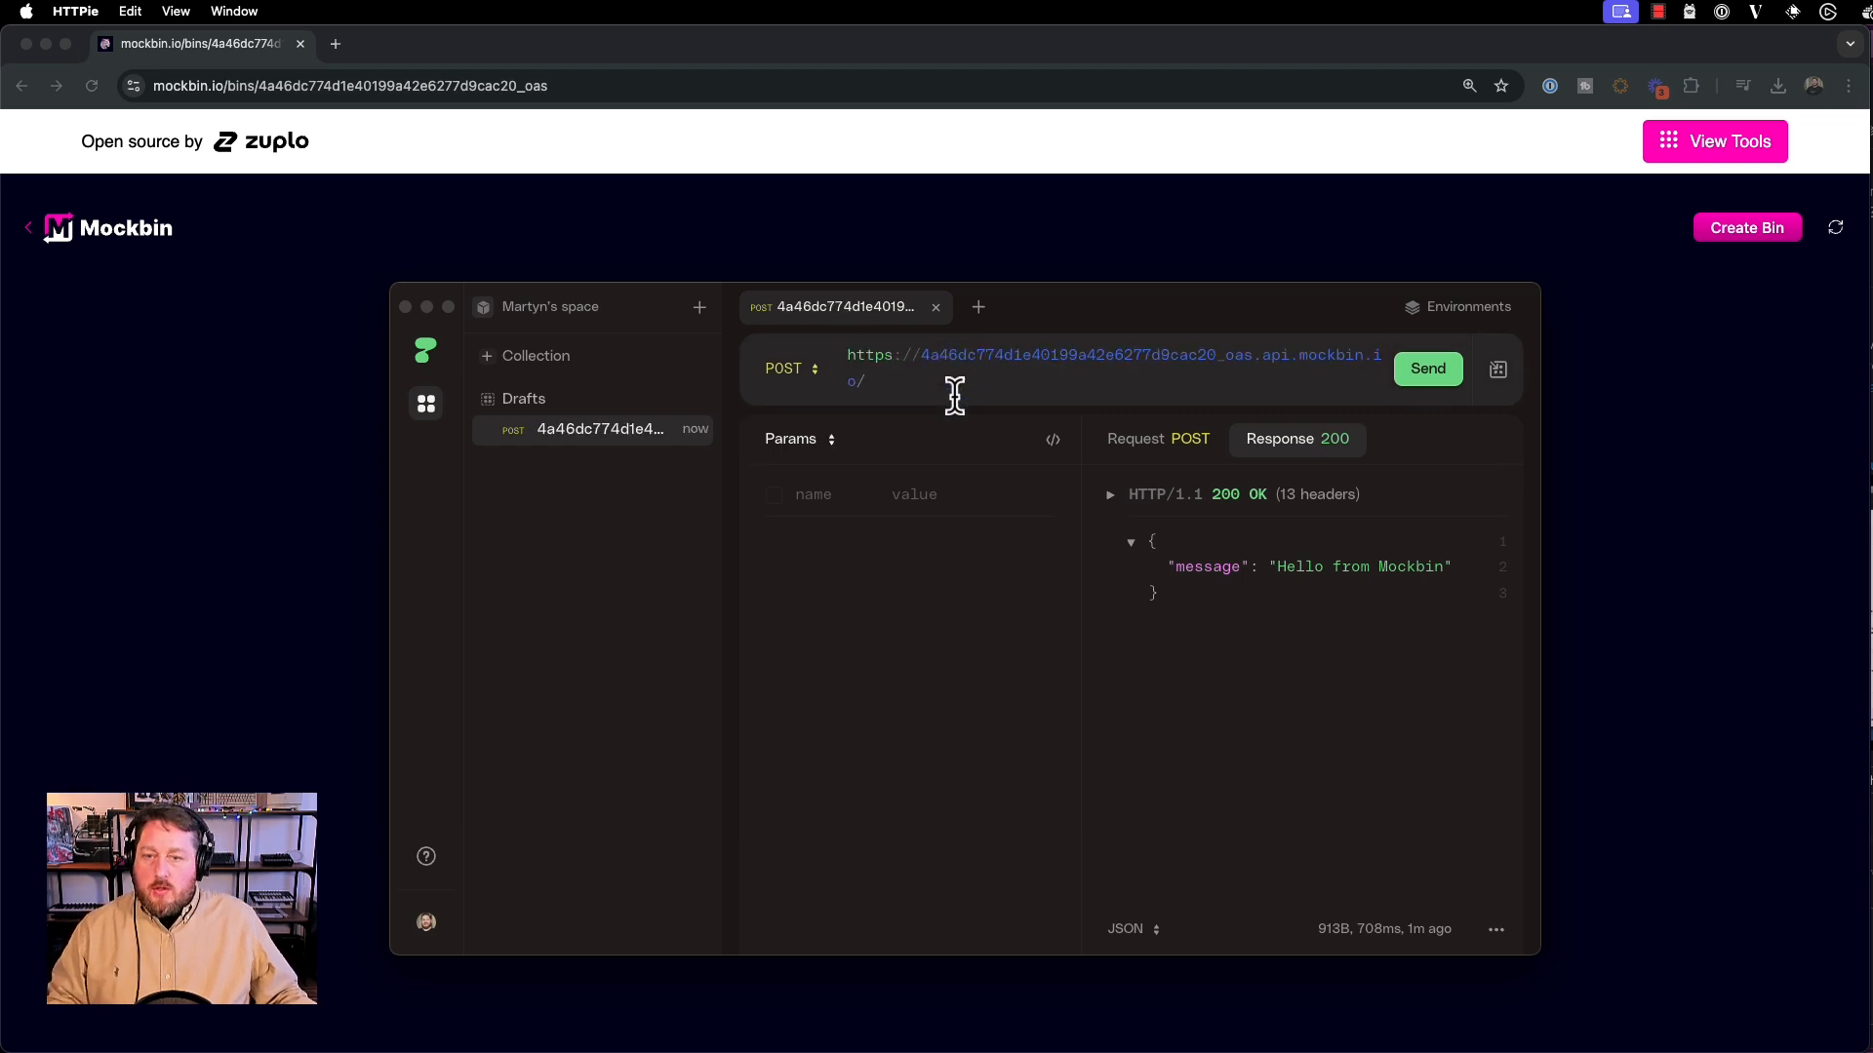
left_click_drag(1537, 353, 1607, 376)
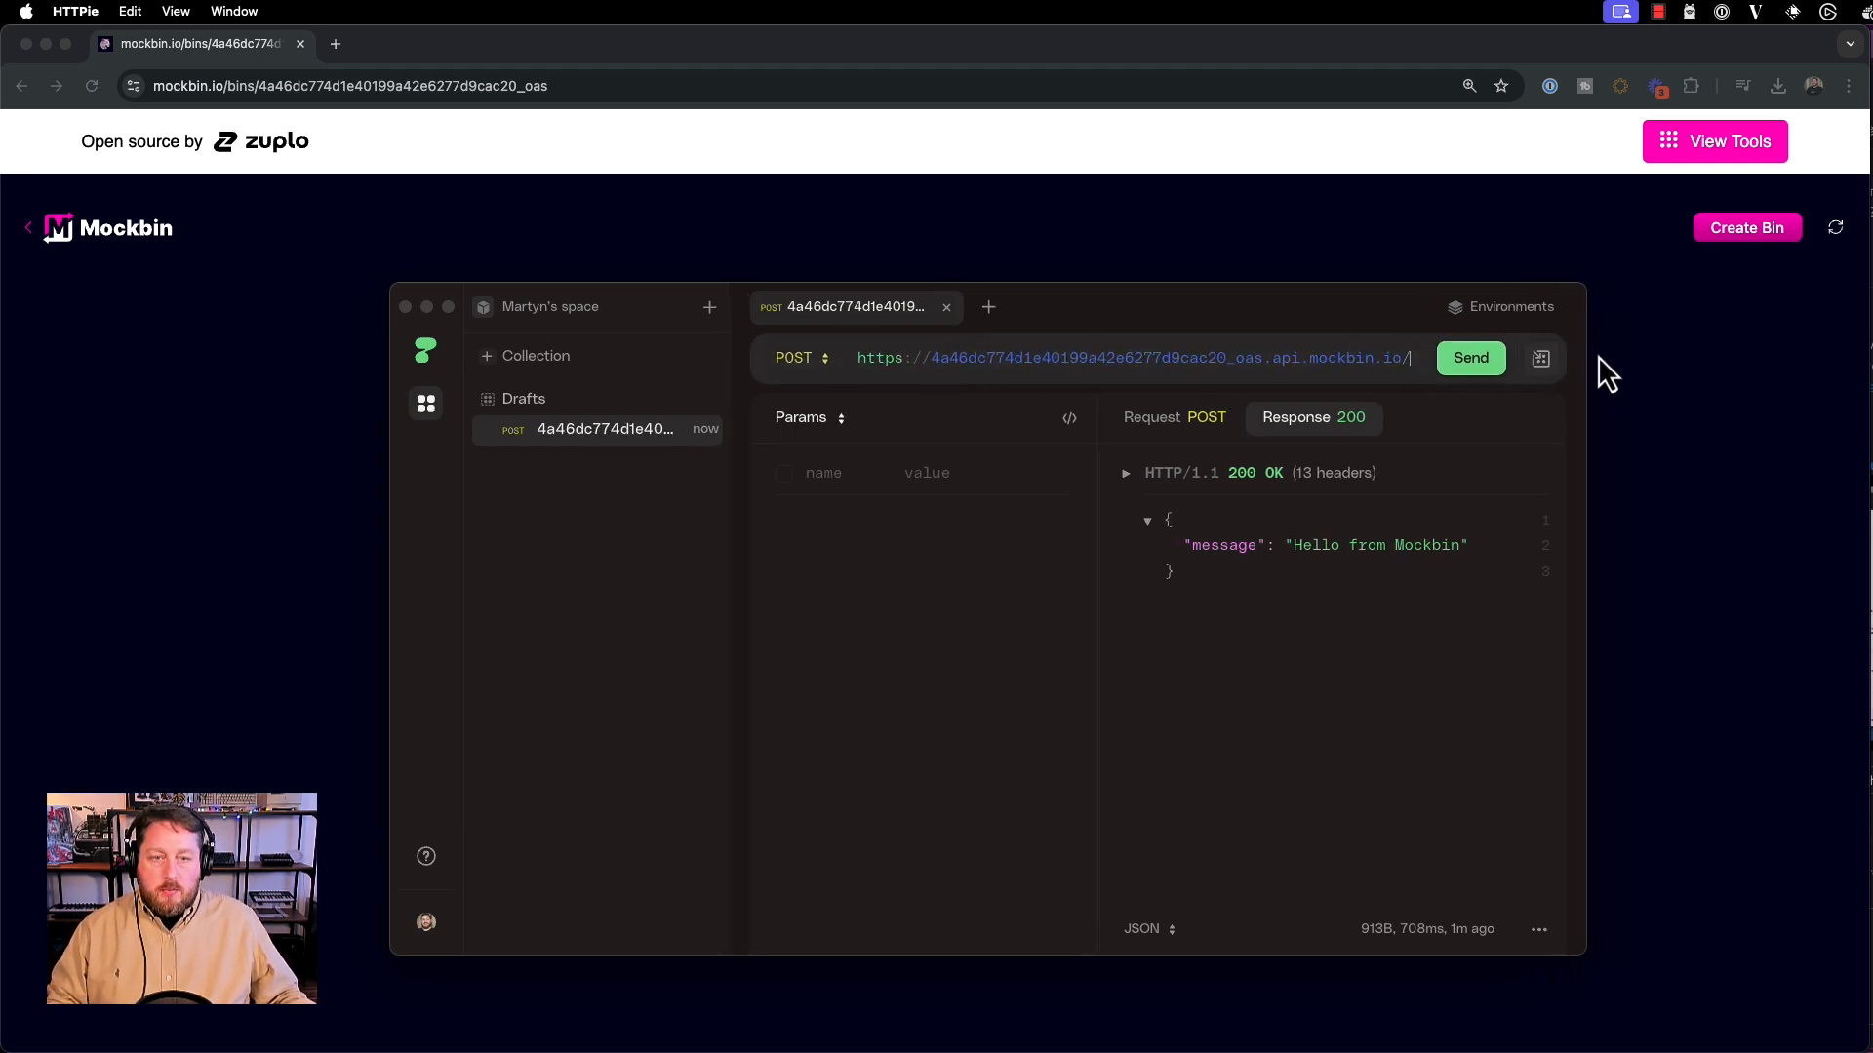
Set the method to GET, append 'task' to the URL, and send the request
left_click(809, 360)
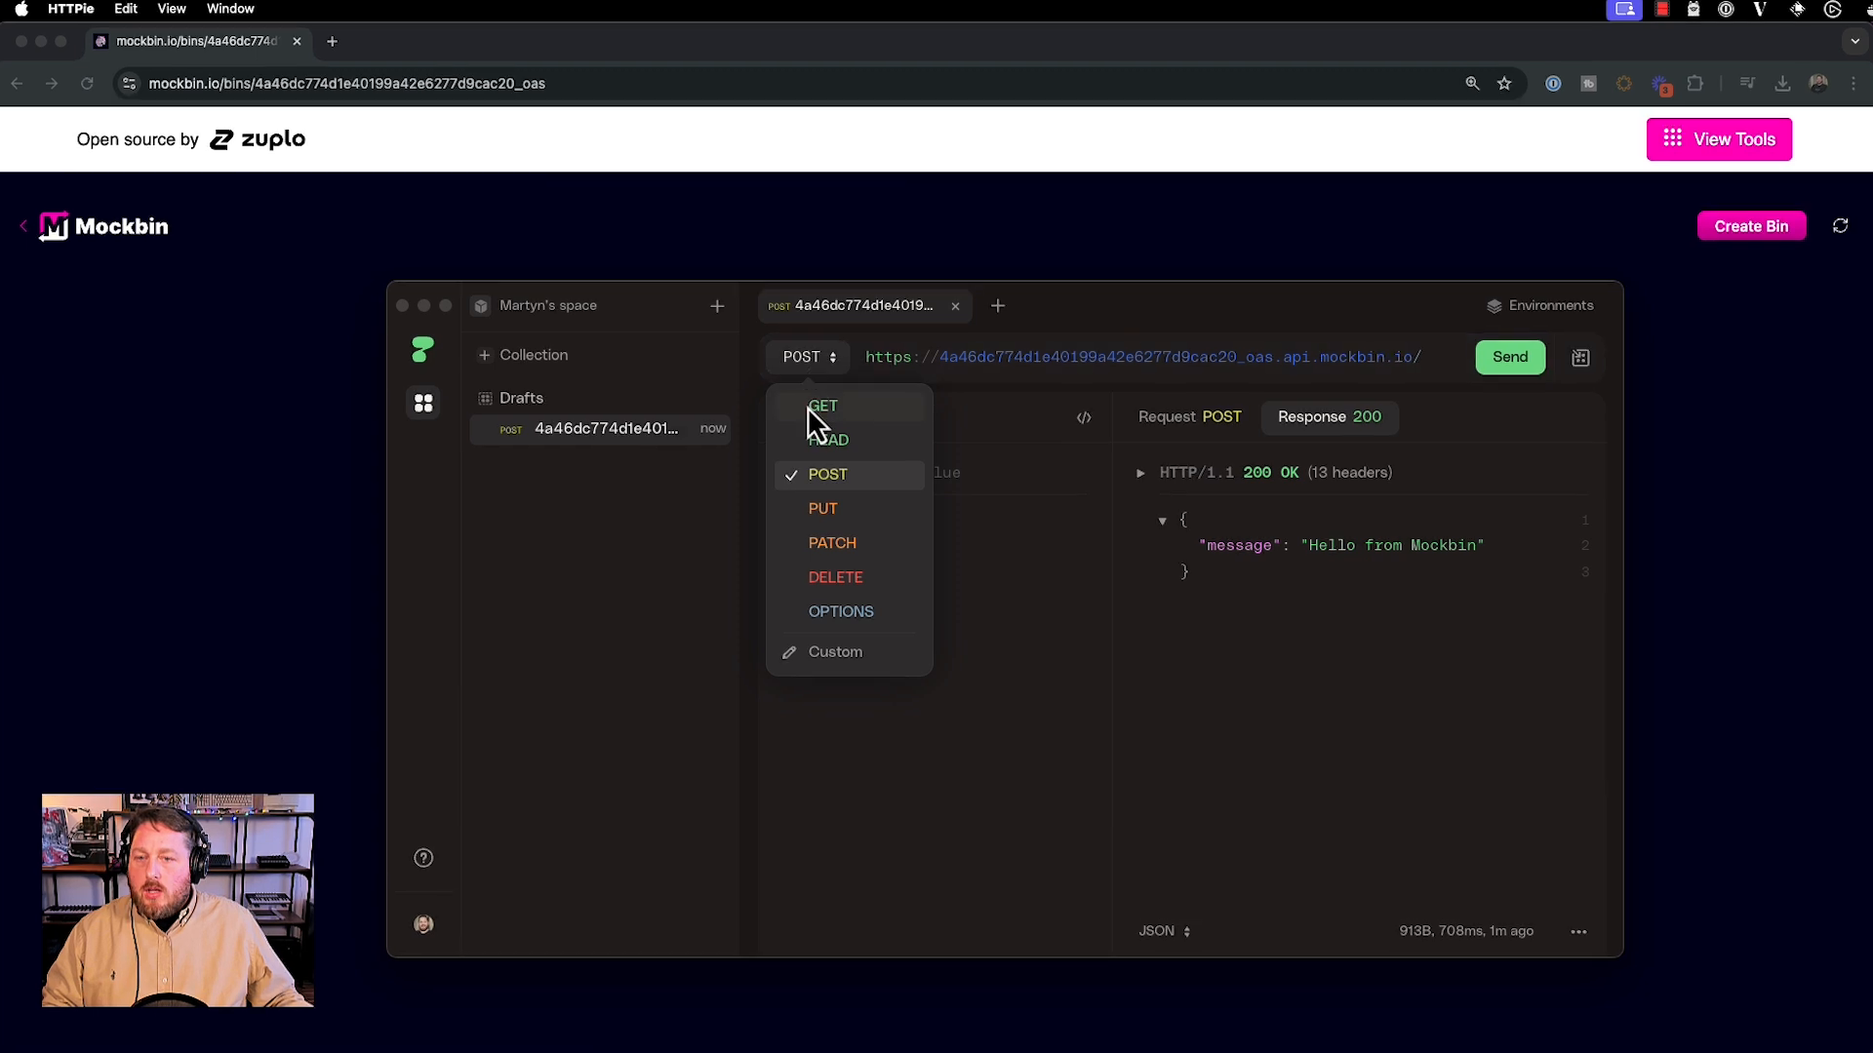
left_click(822, 407)
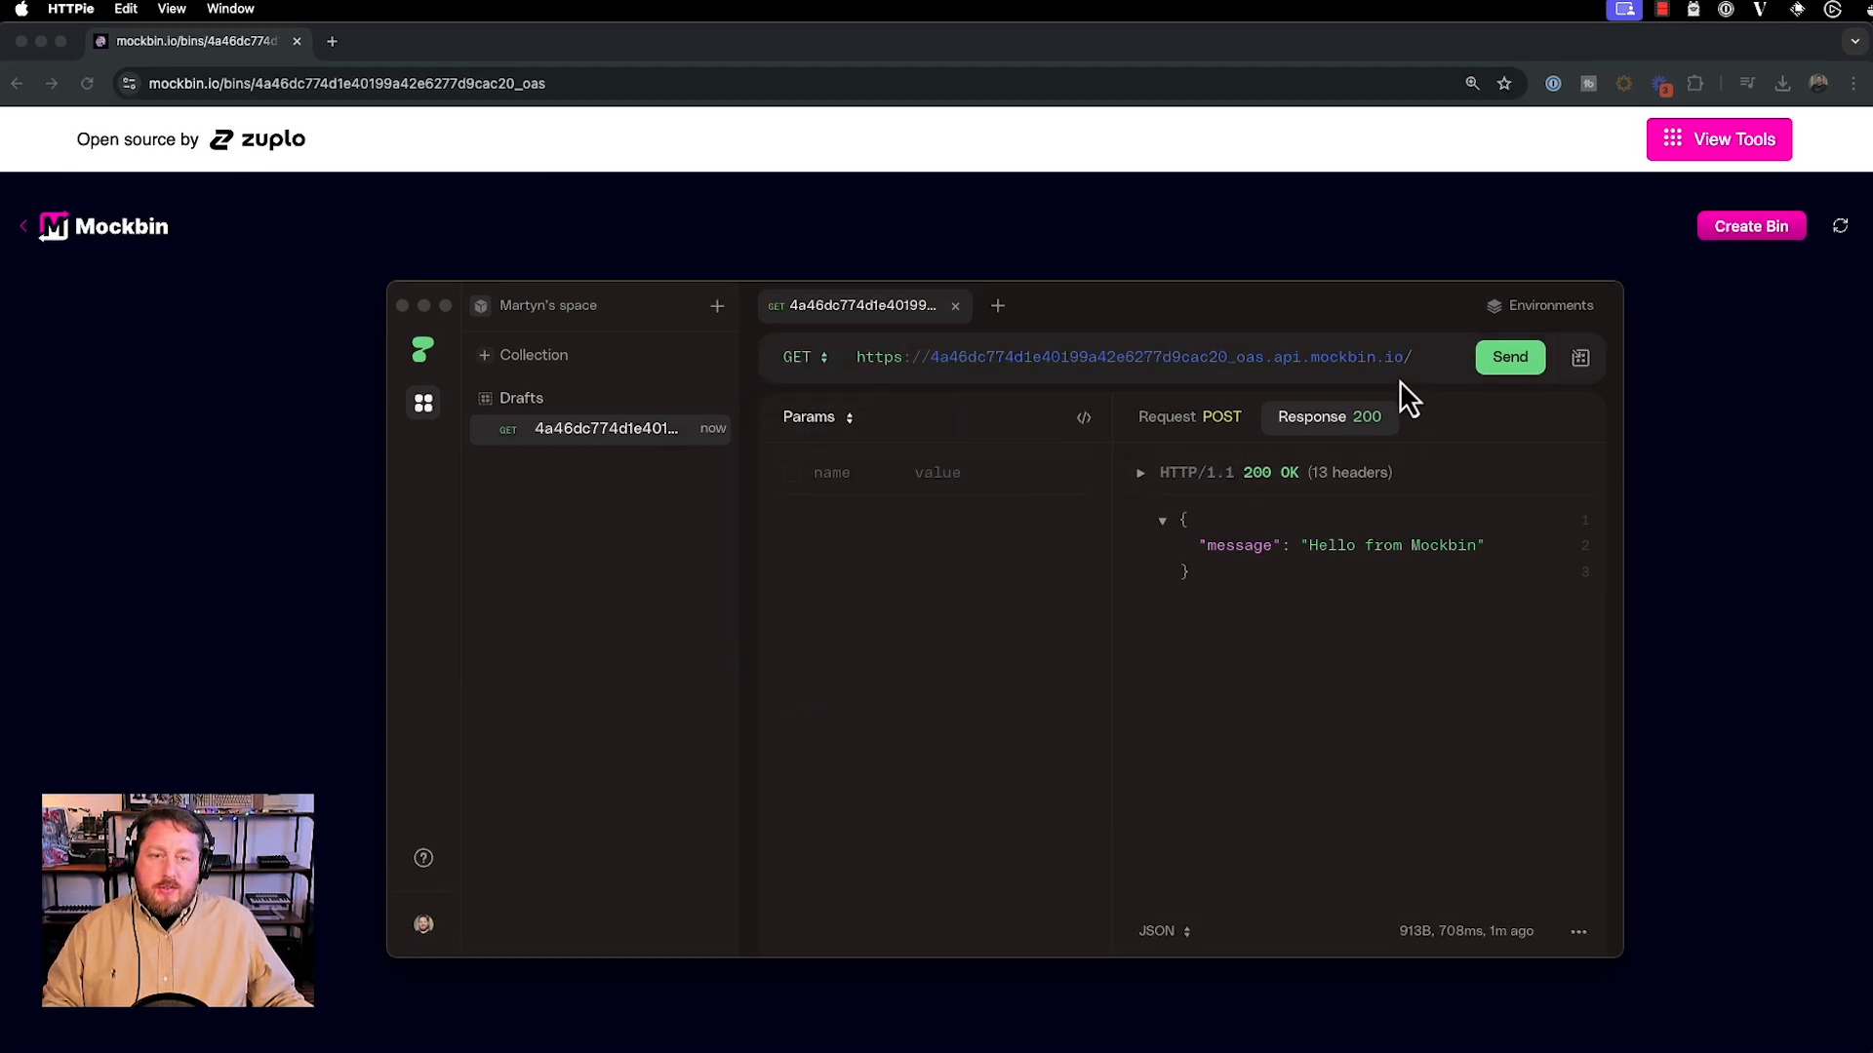
left_click(1449, 358)
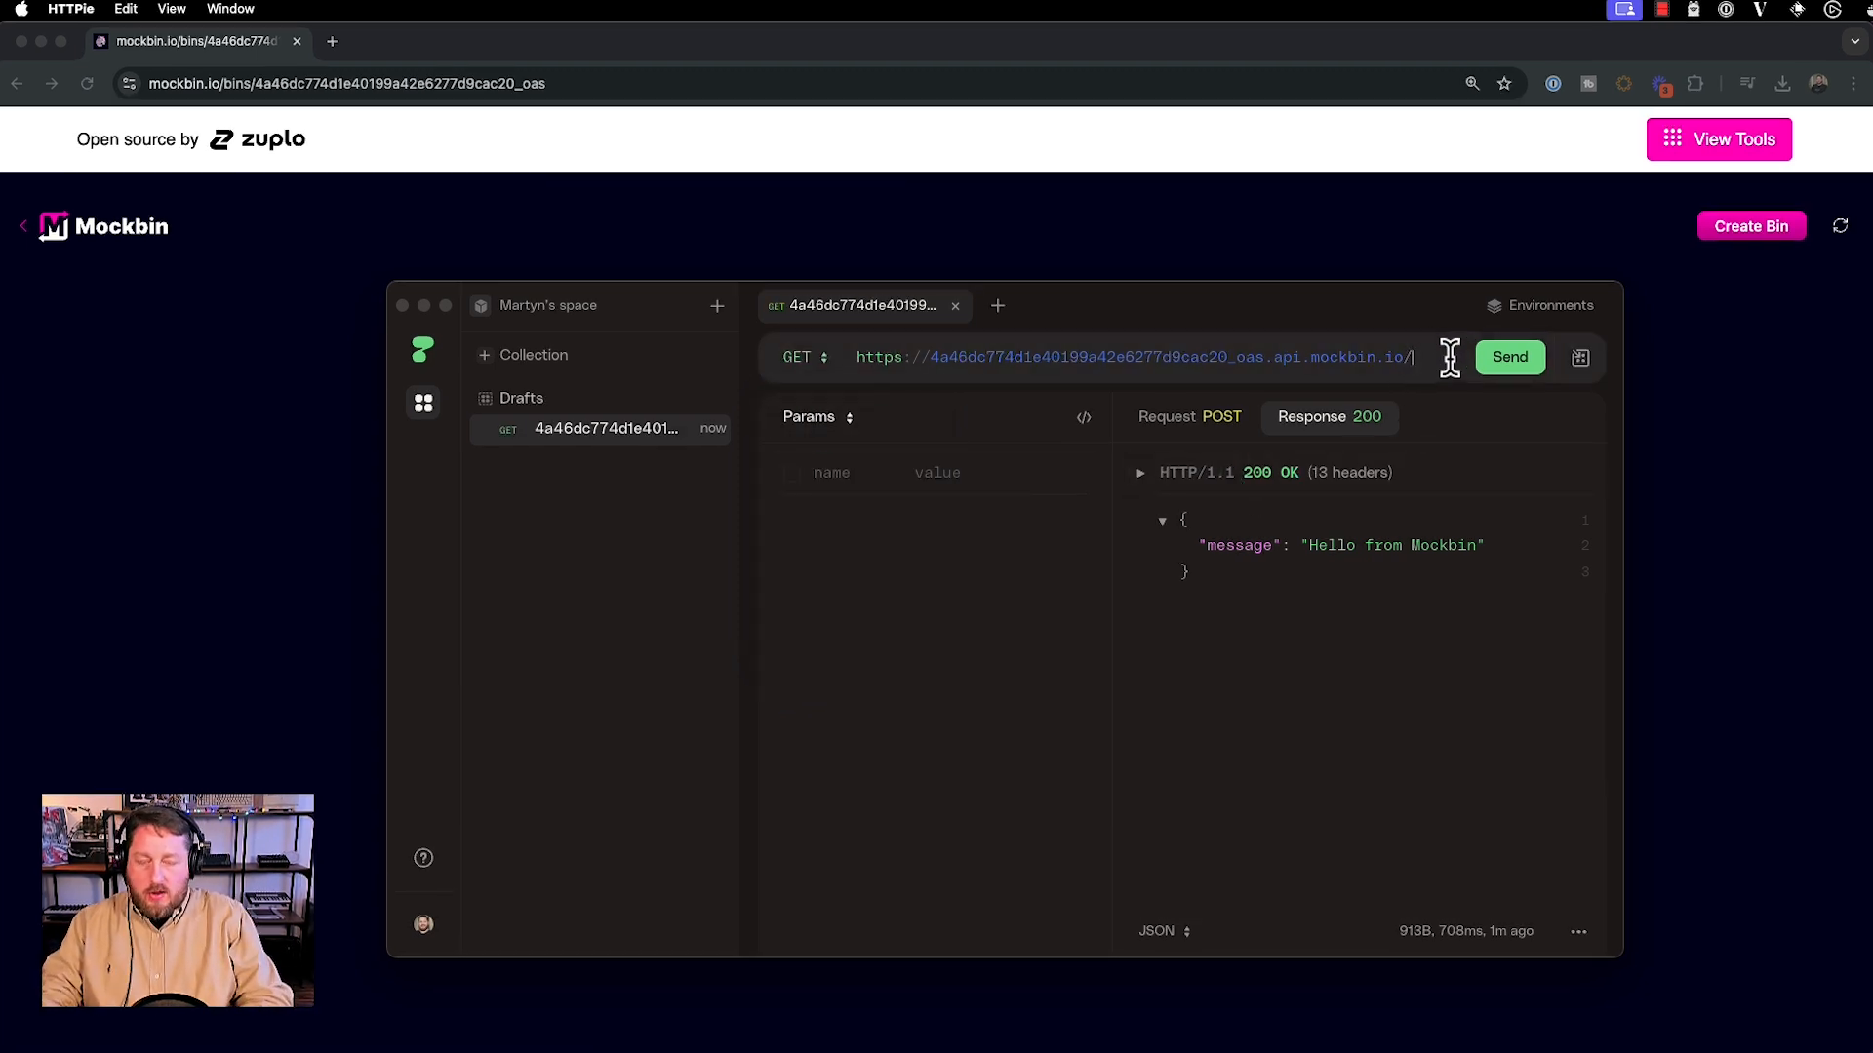
type("tasks")
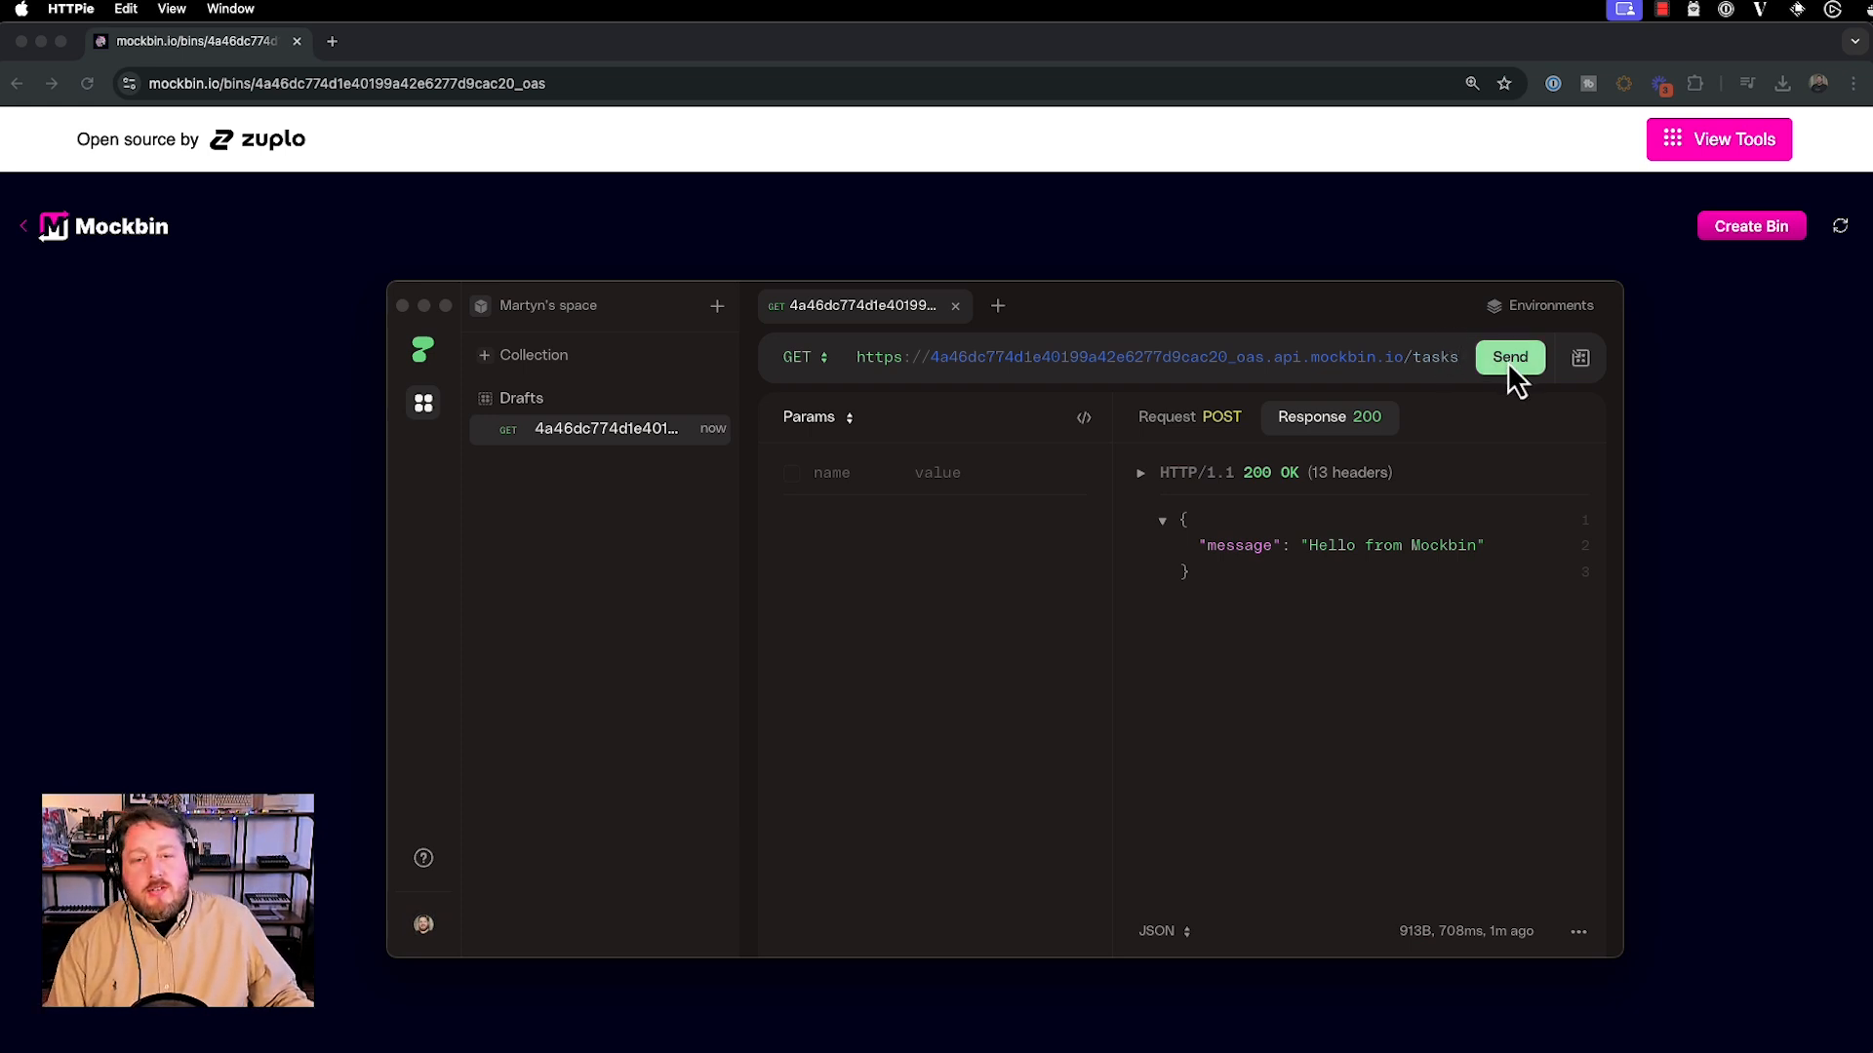
left_click(1507, 361)
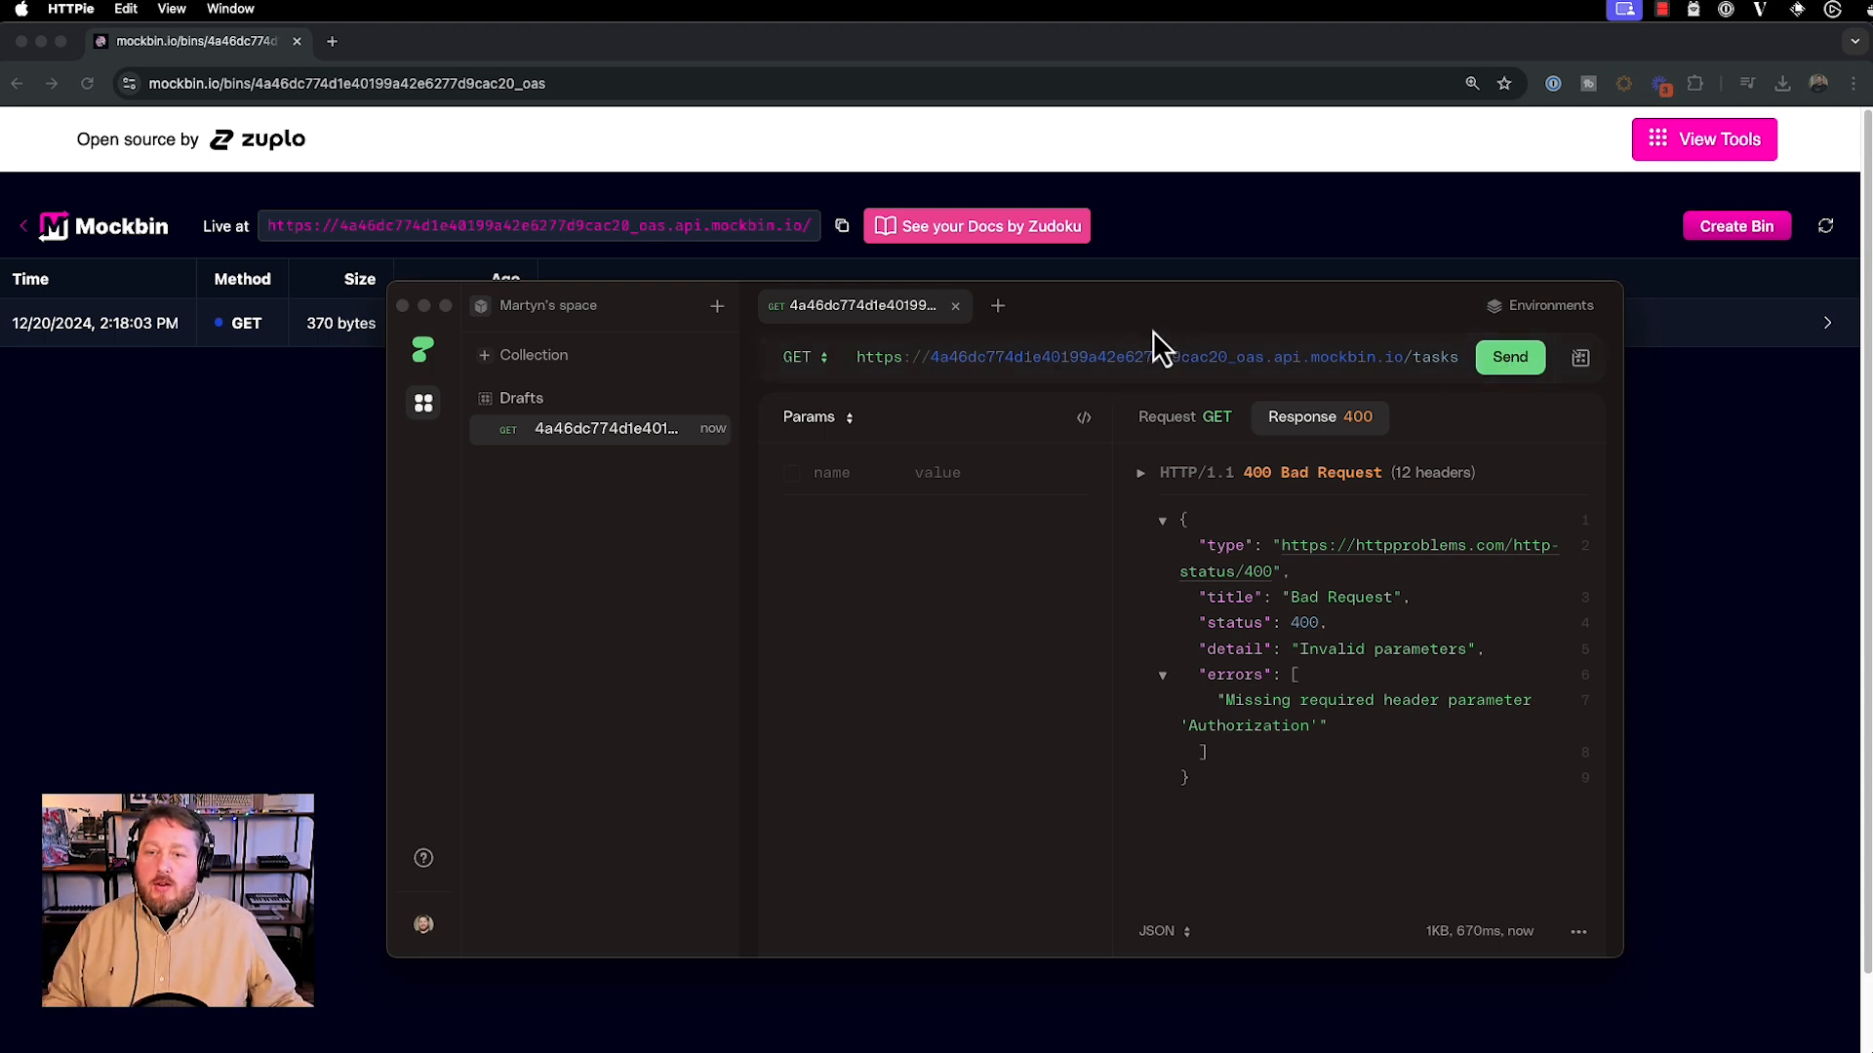
Add an Authorization header with a Bearer token and resend the /tasks request
left_click(835, 419)
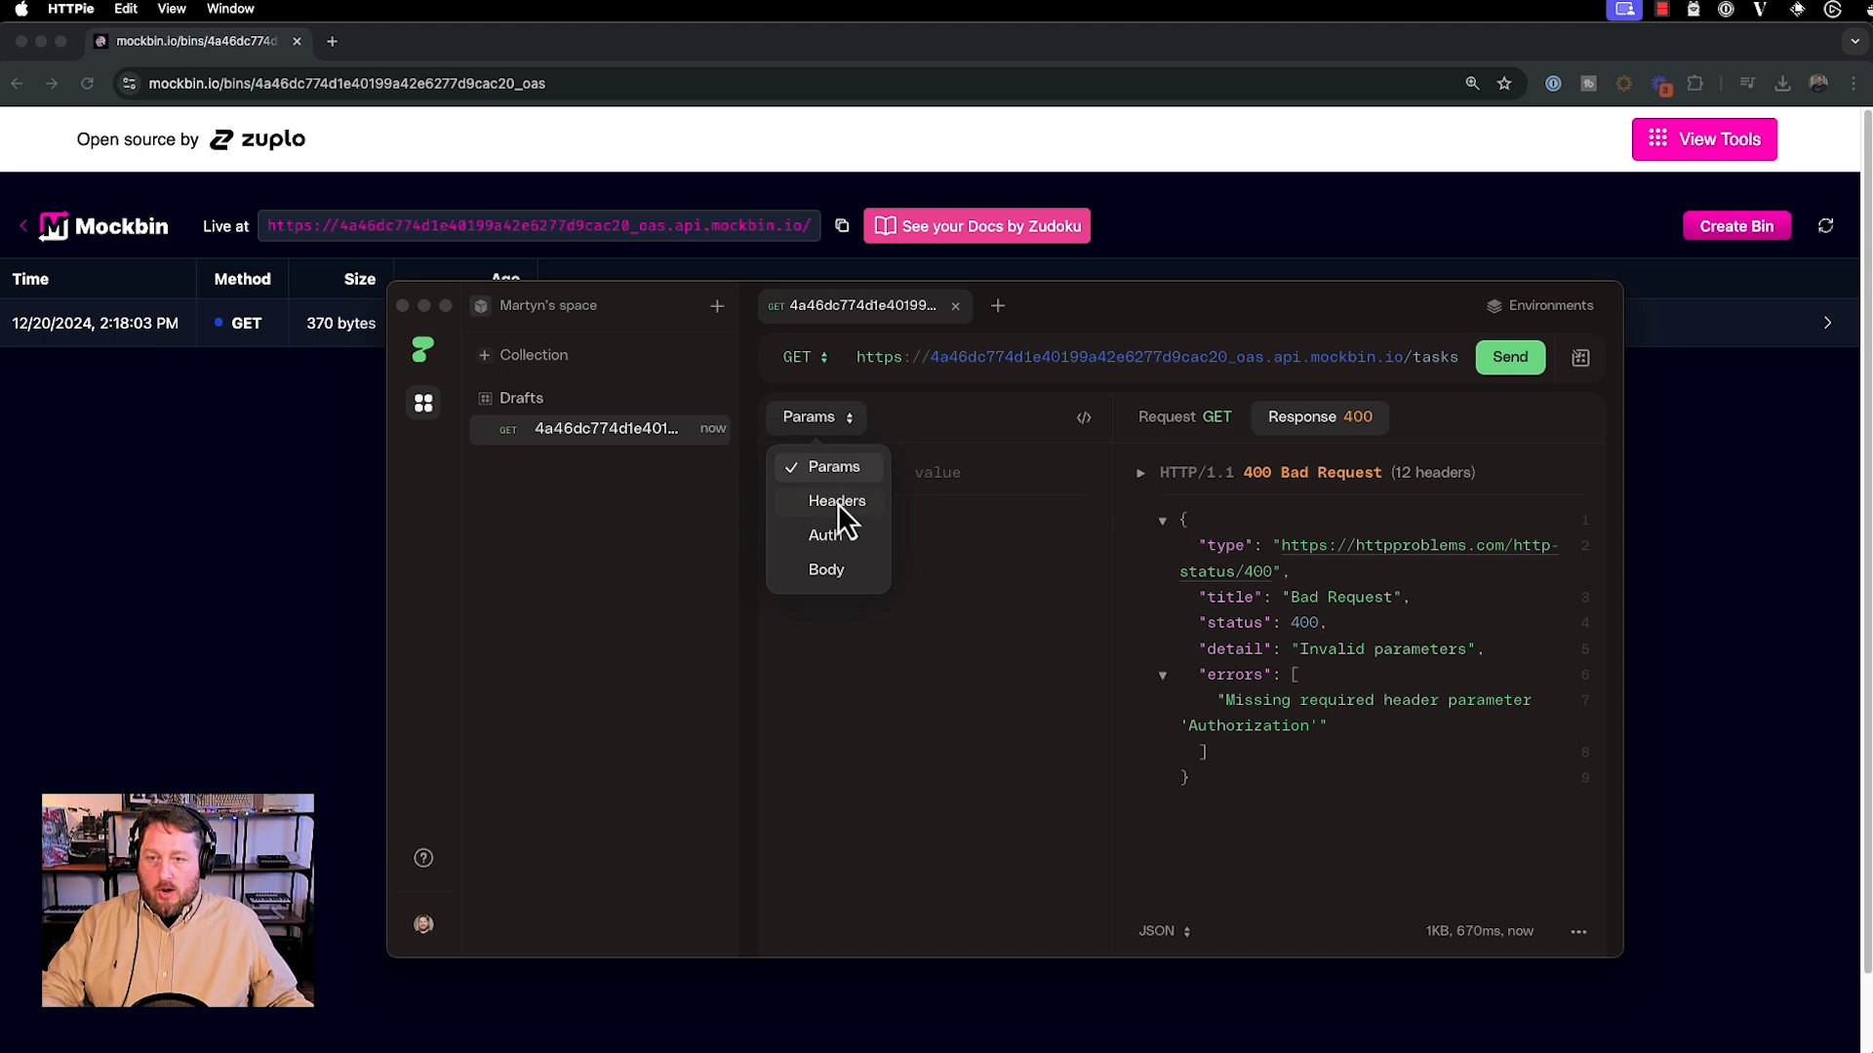
left_click(837, 502)
left_click(824, 471)
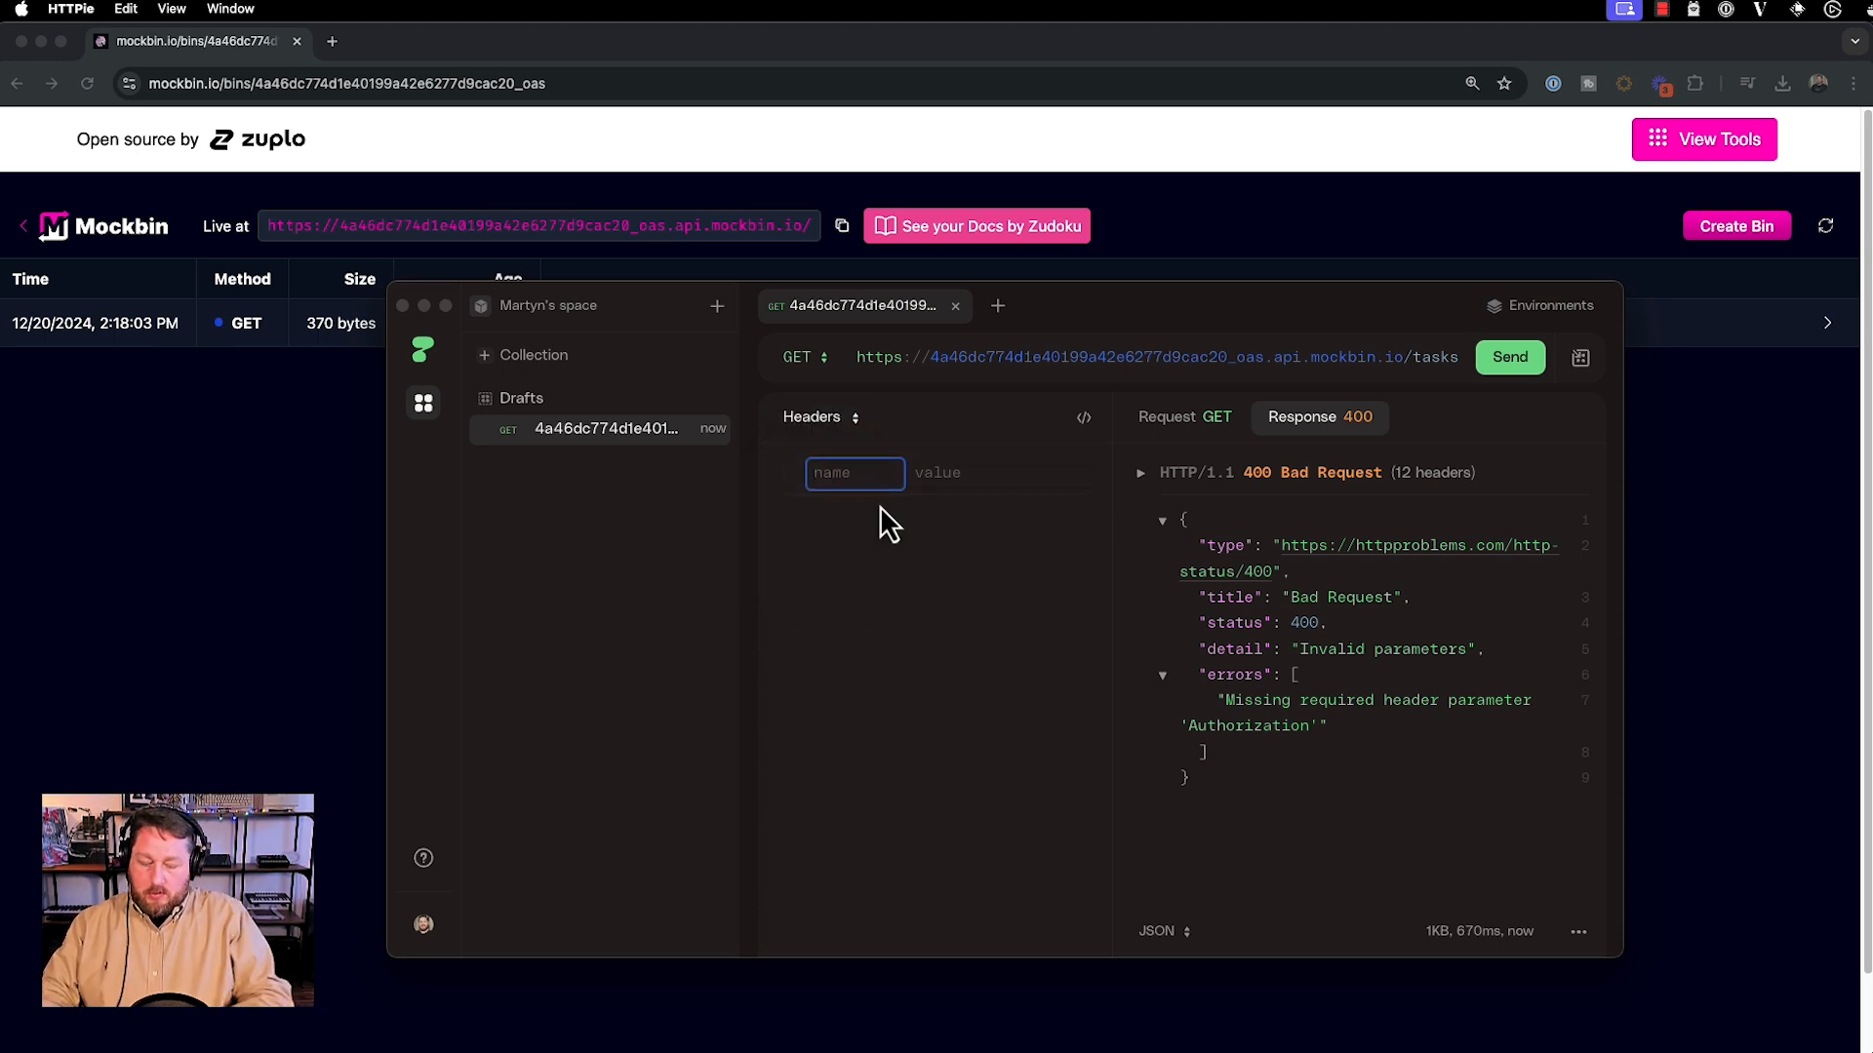
type("AU")
left_click(880, 506)
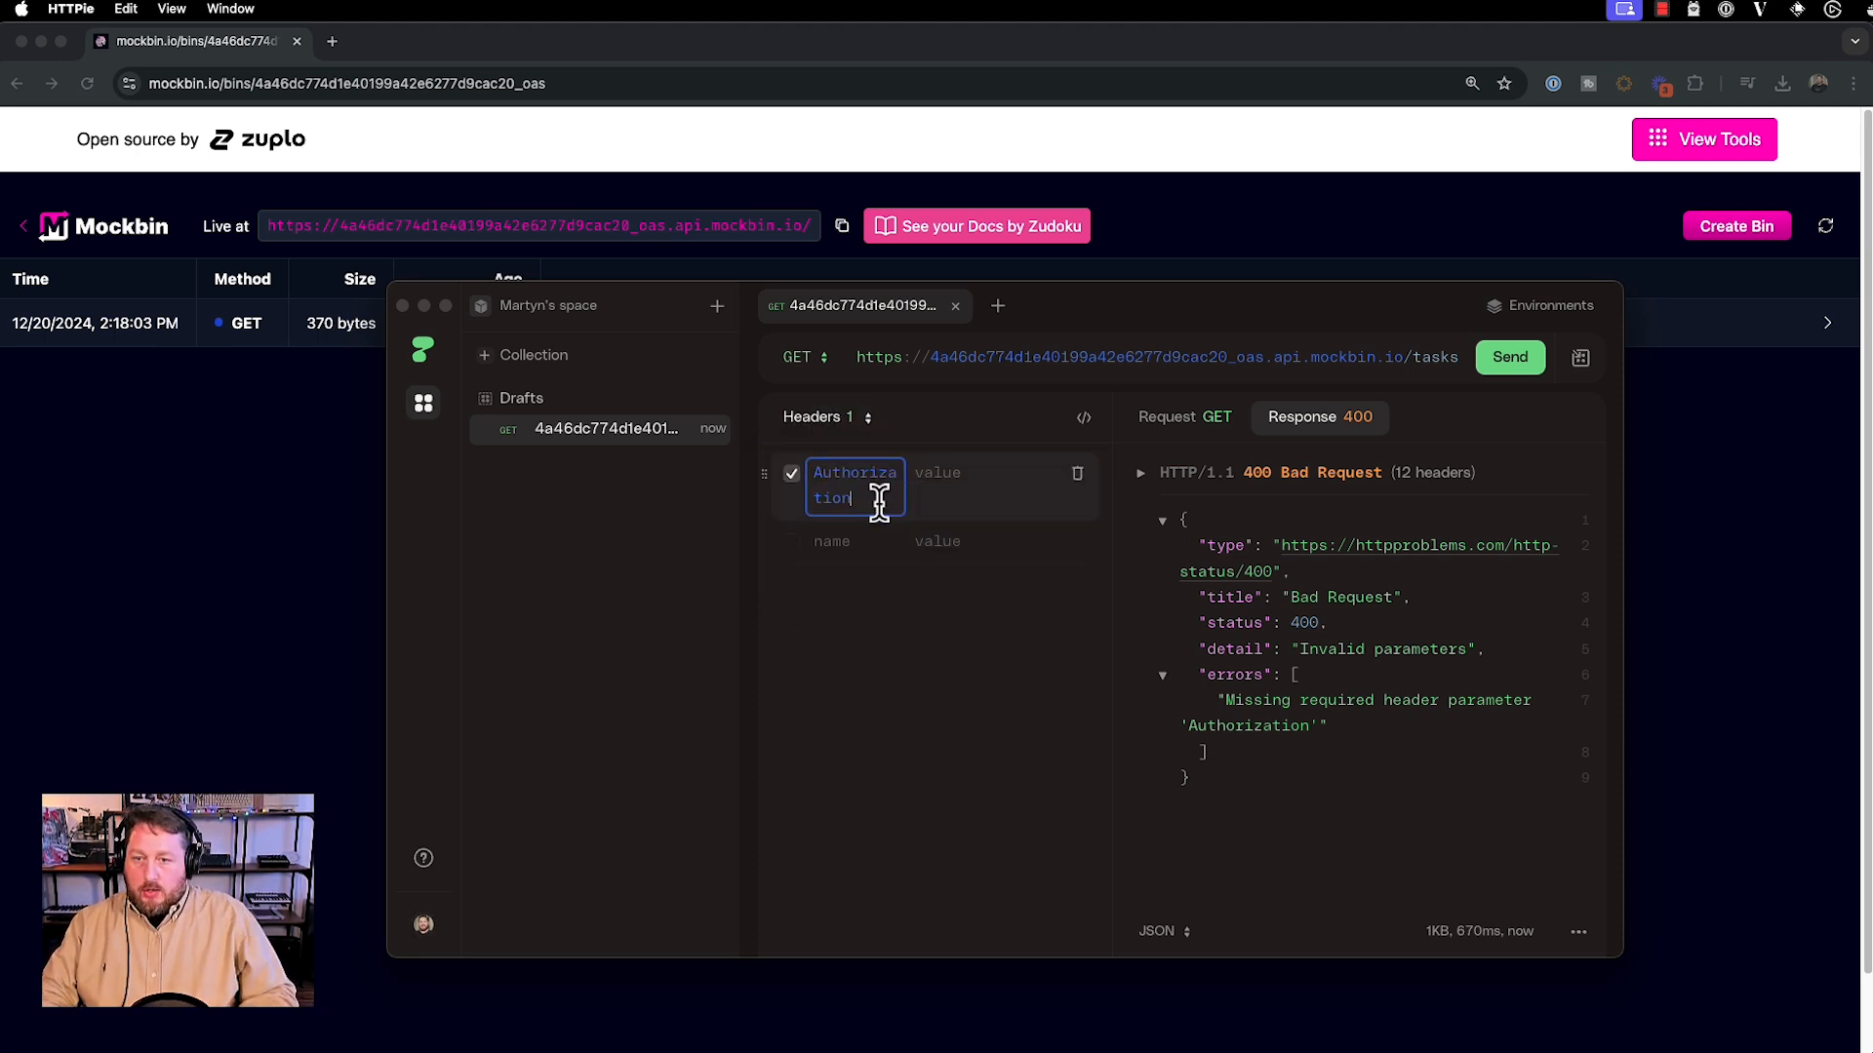
left_click(965, 478)
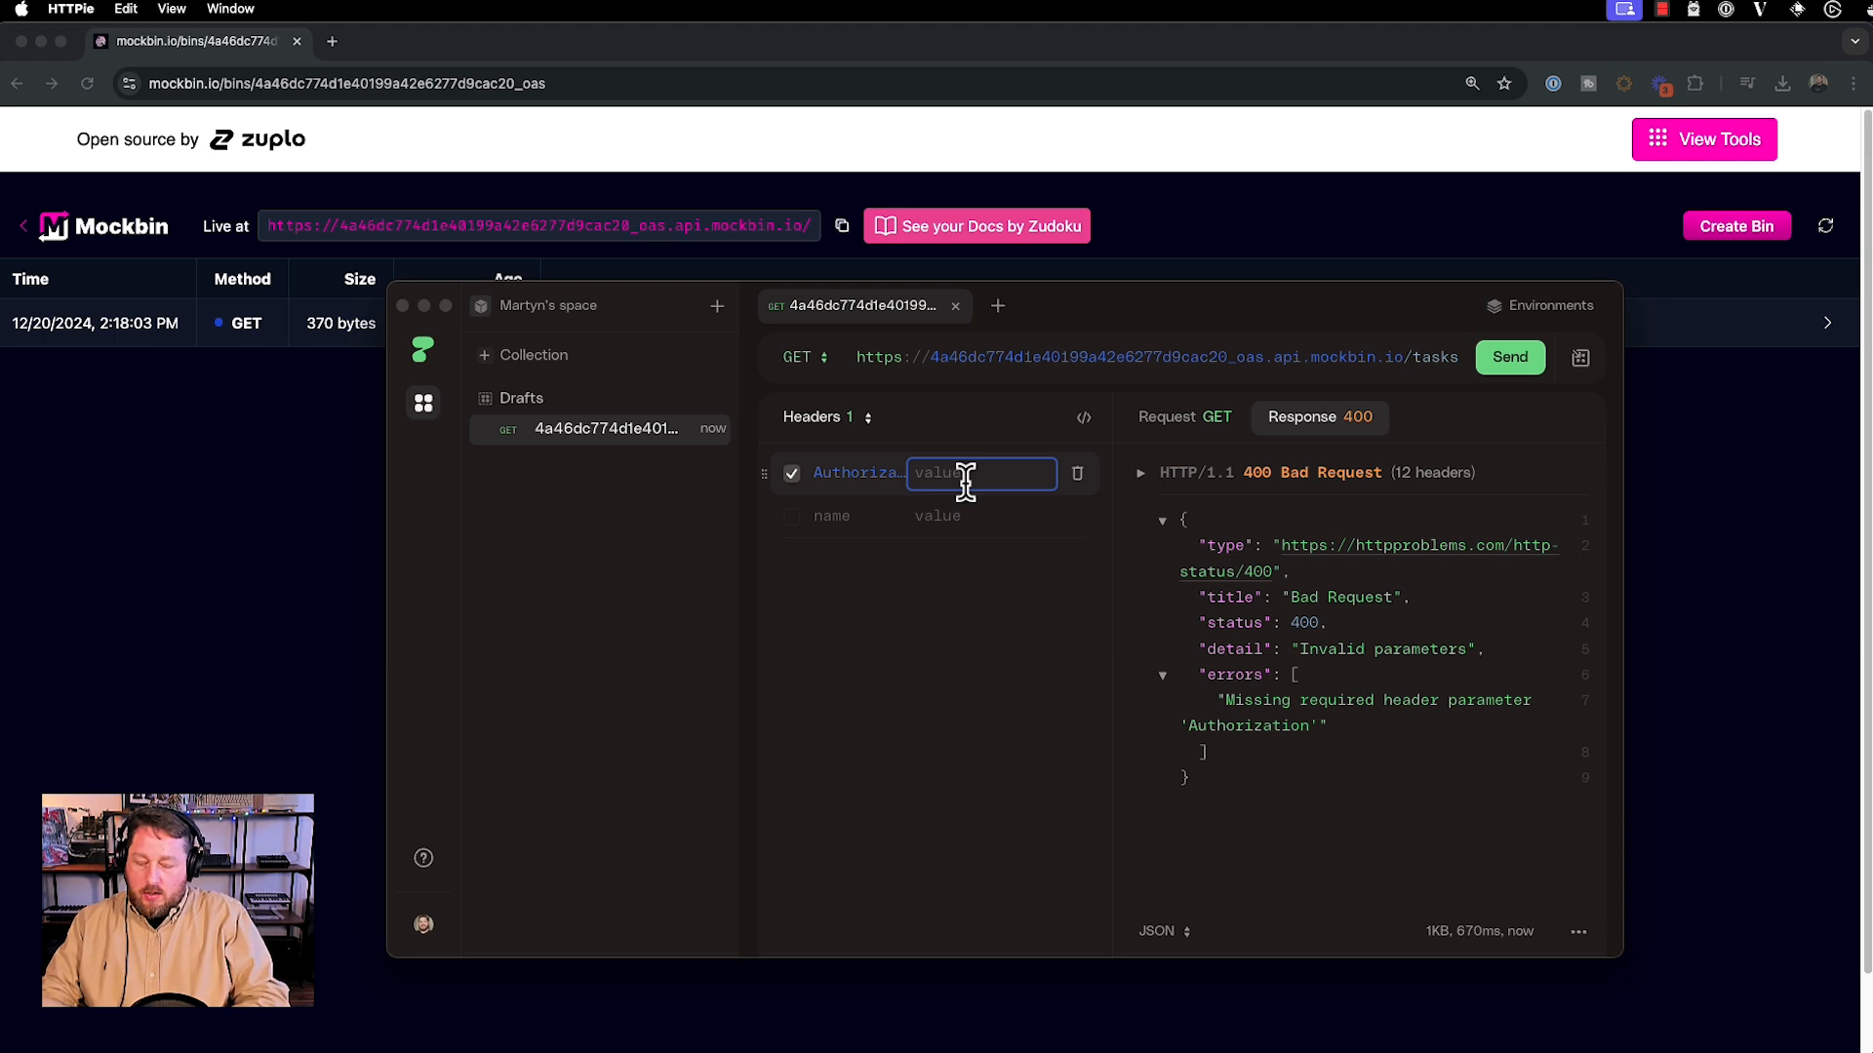
type("Beare")
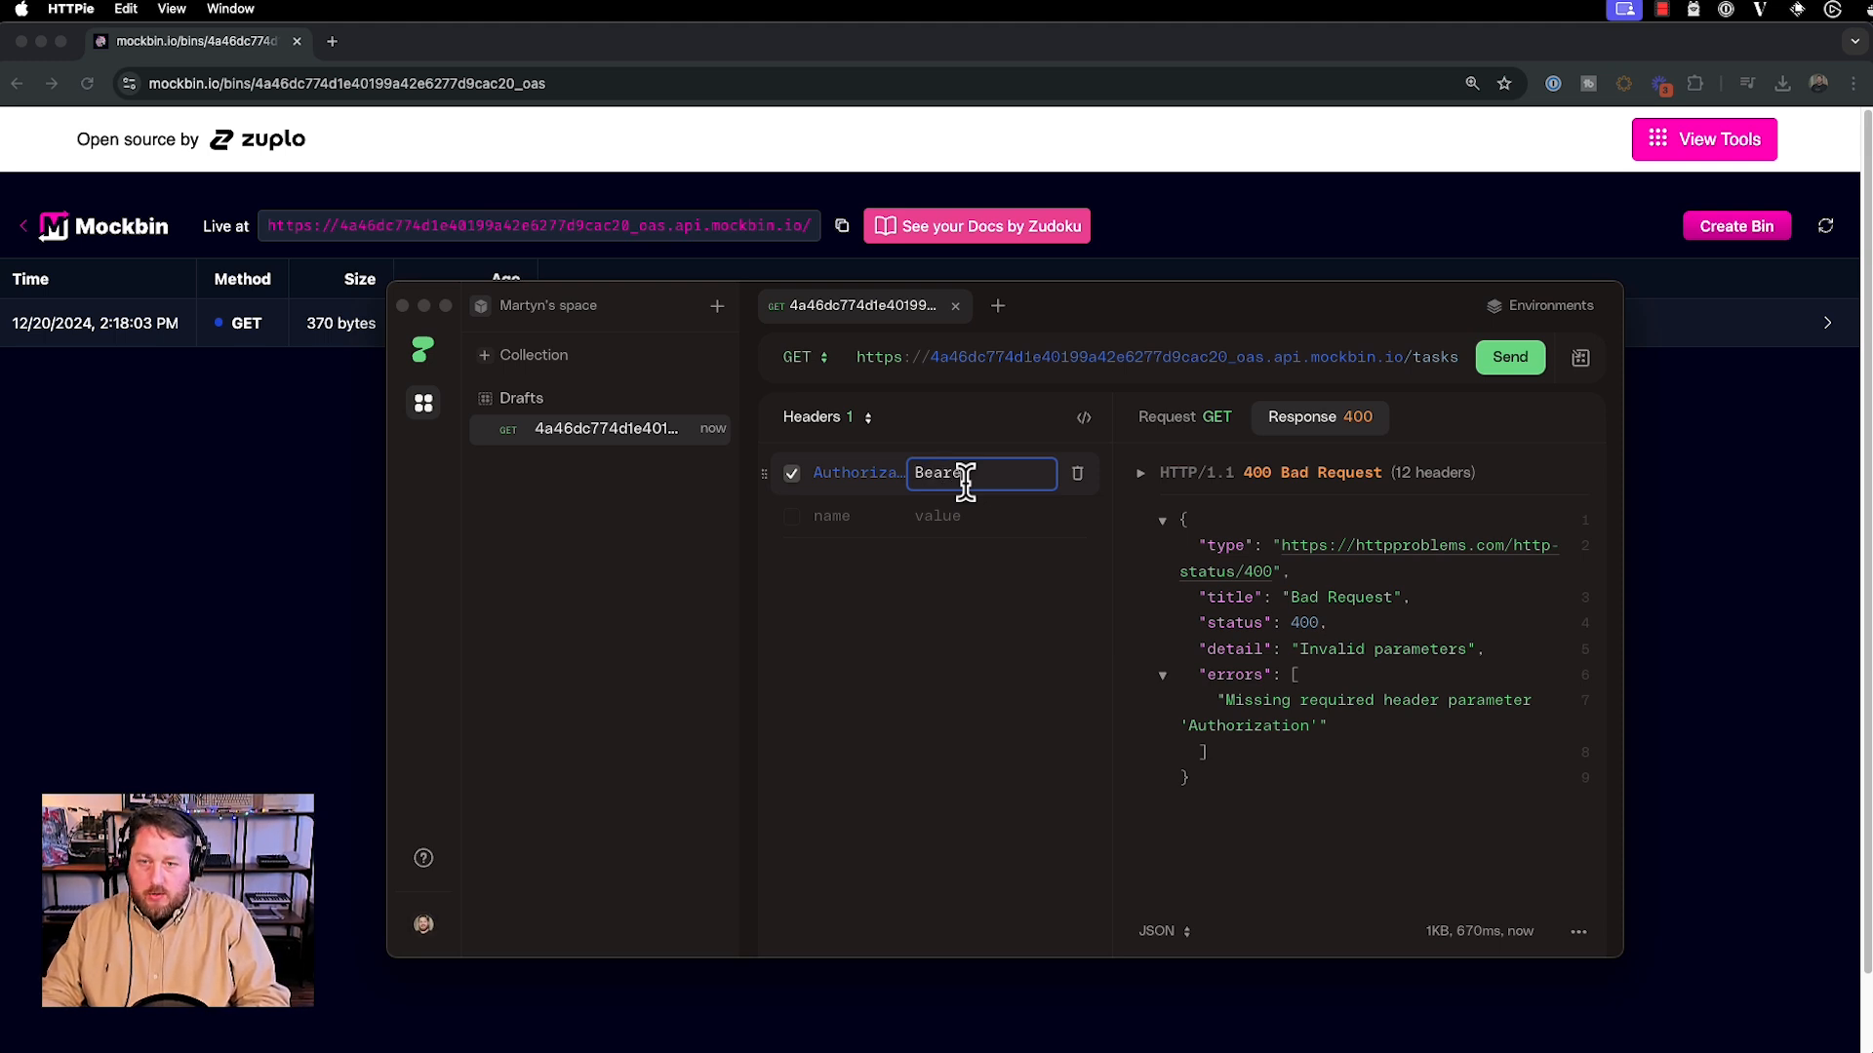
type("r dsdfsdfsdf")
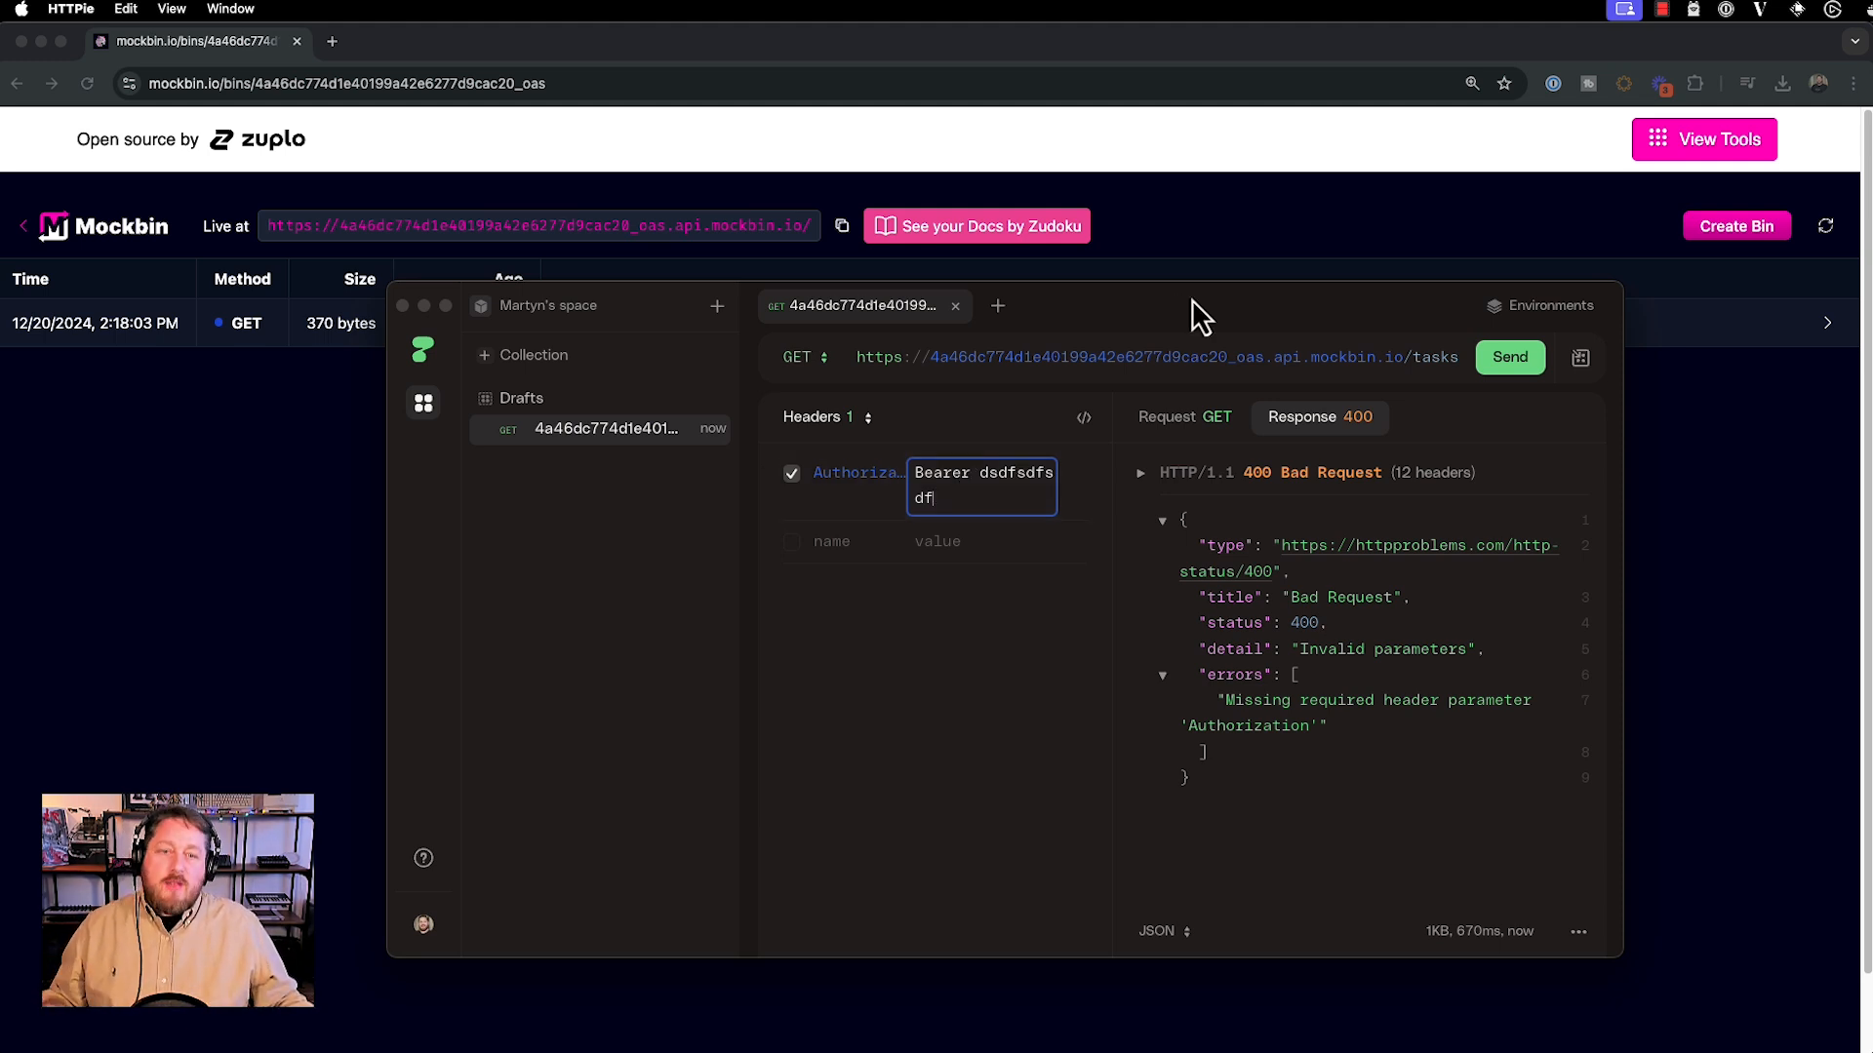
left_click(1513, 367)
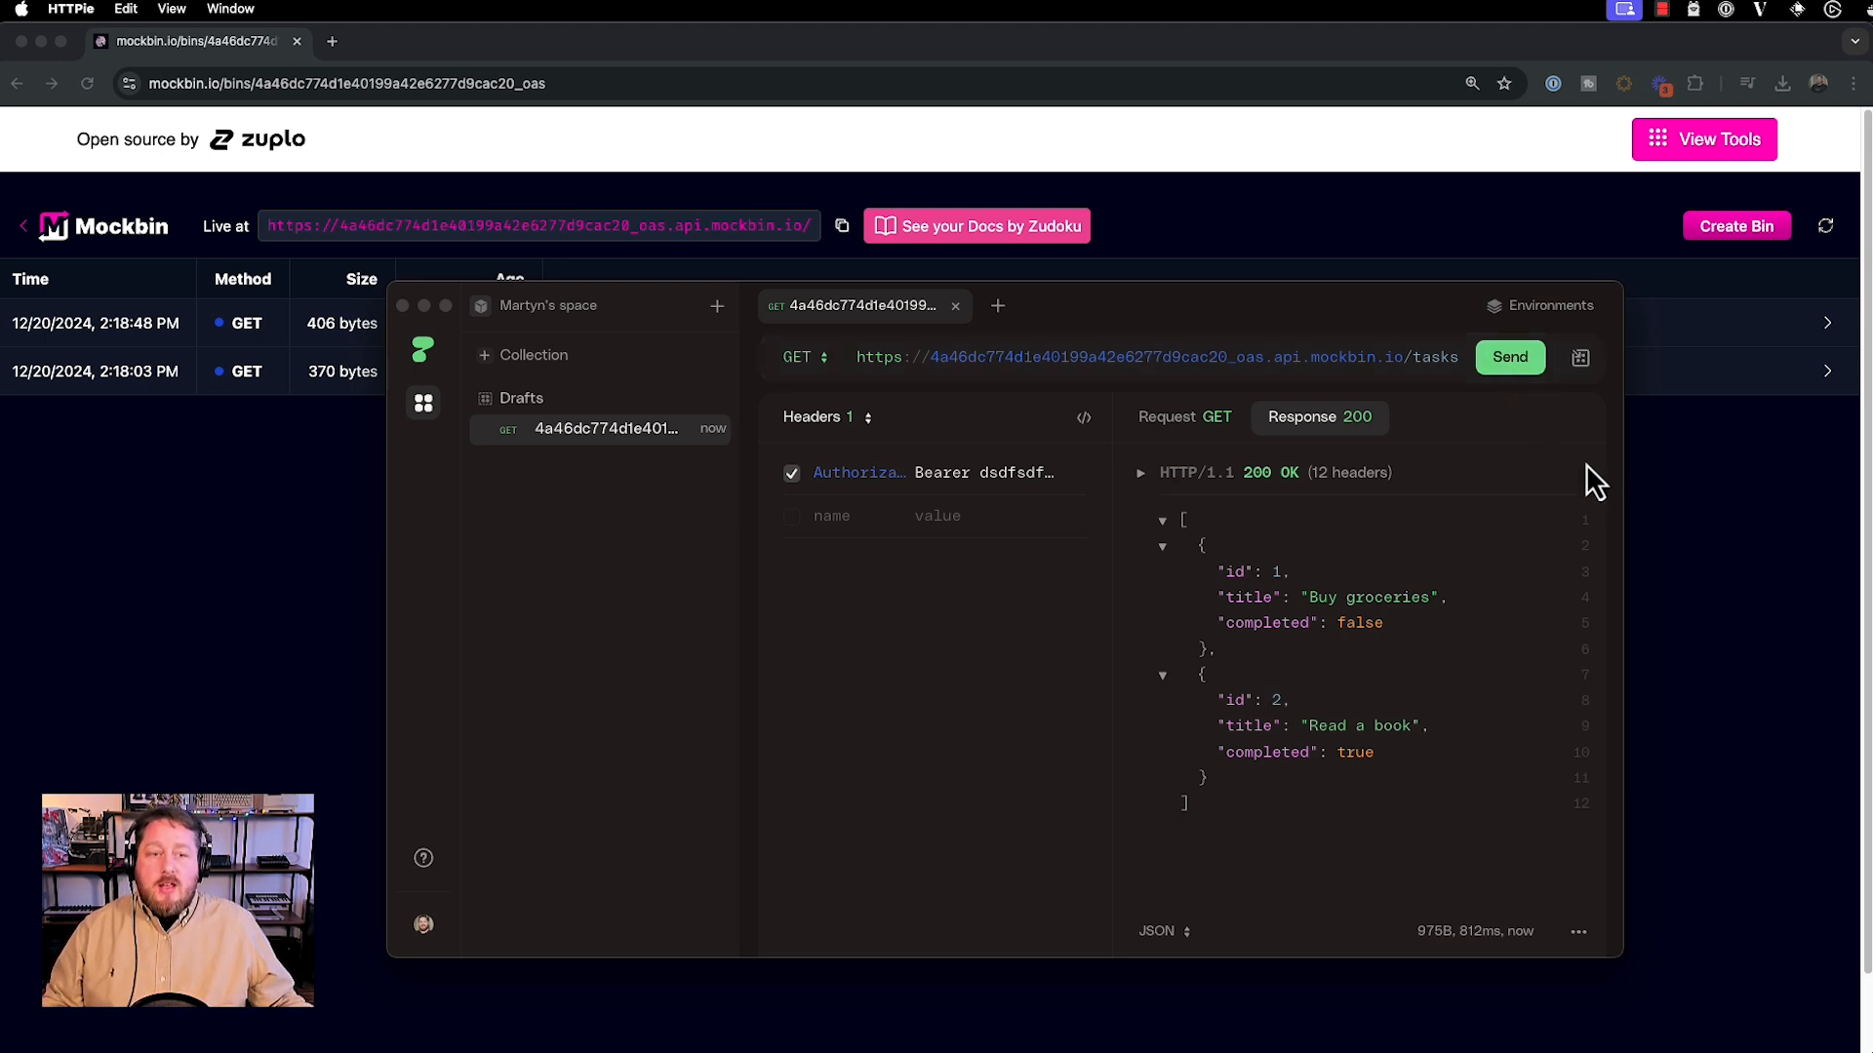
Compare the headers of the latest and earlier logged requests, then return to the Mockbin home page
left_click(1700, 486)
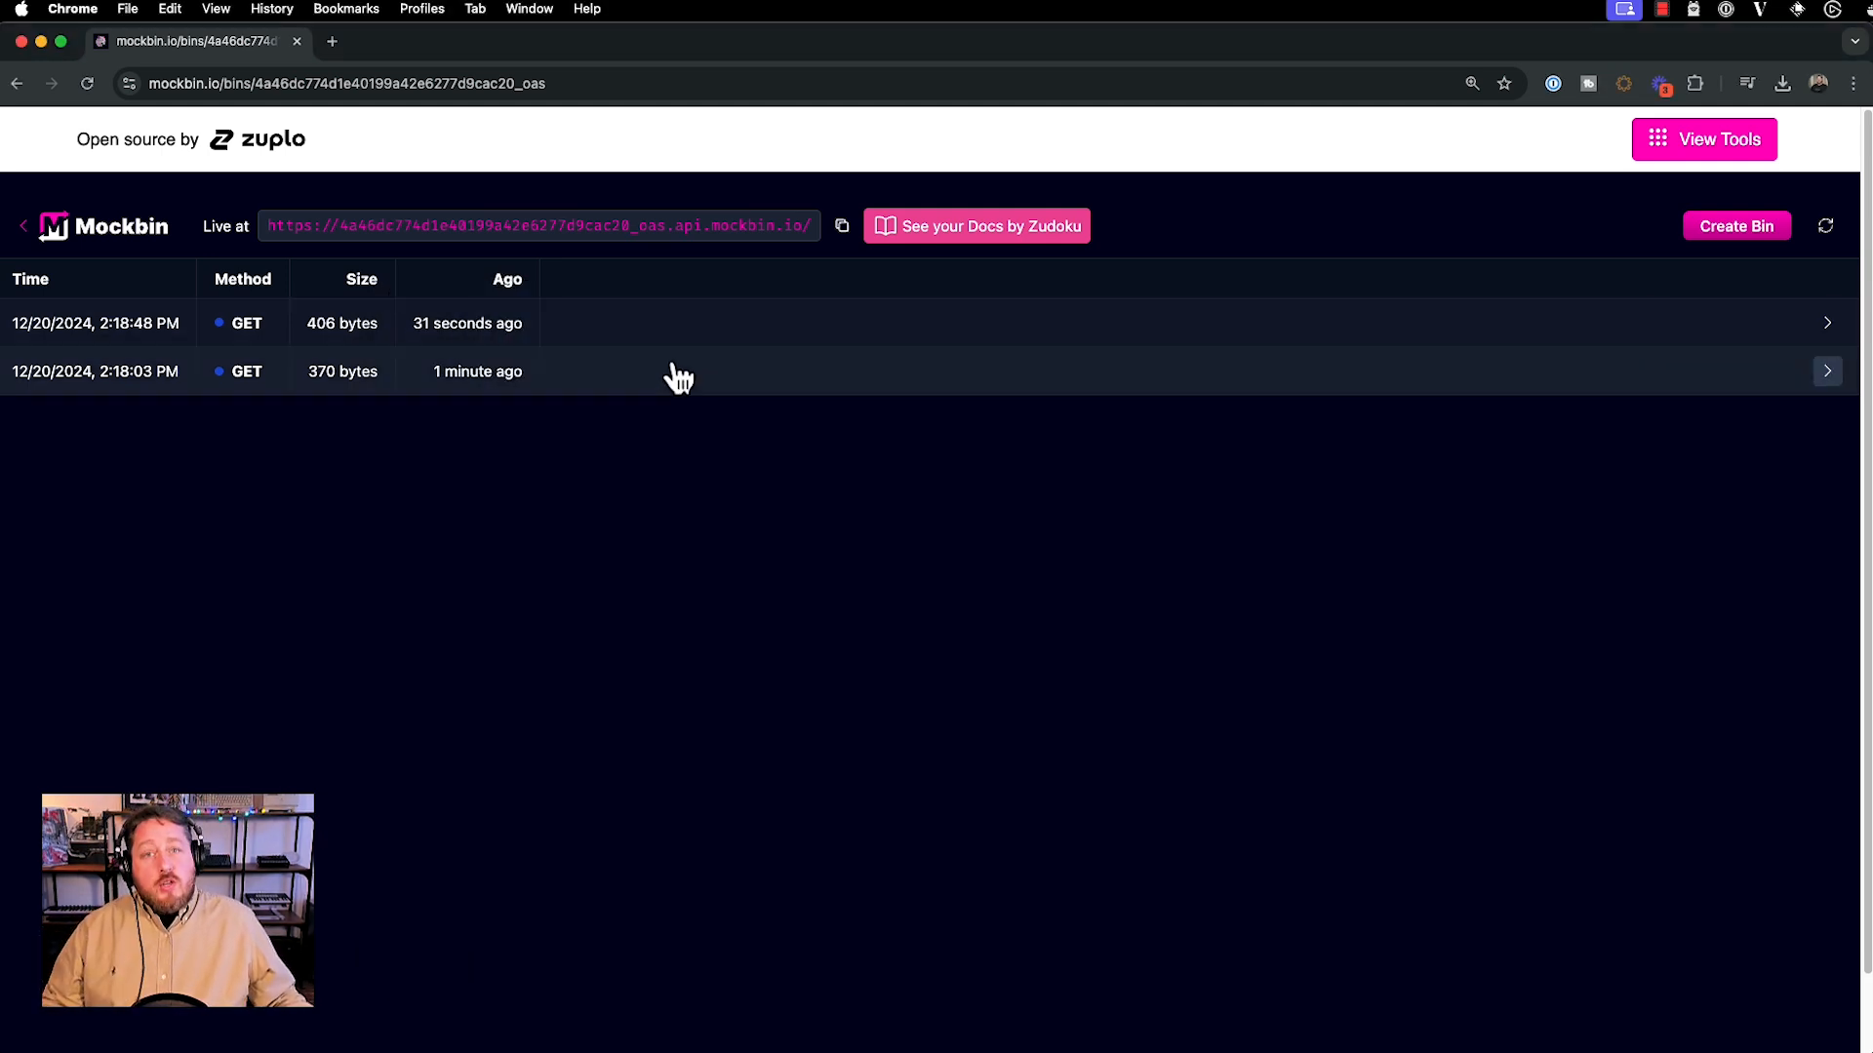
left_click(669, 334)
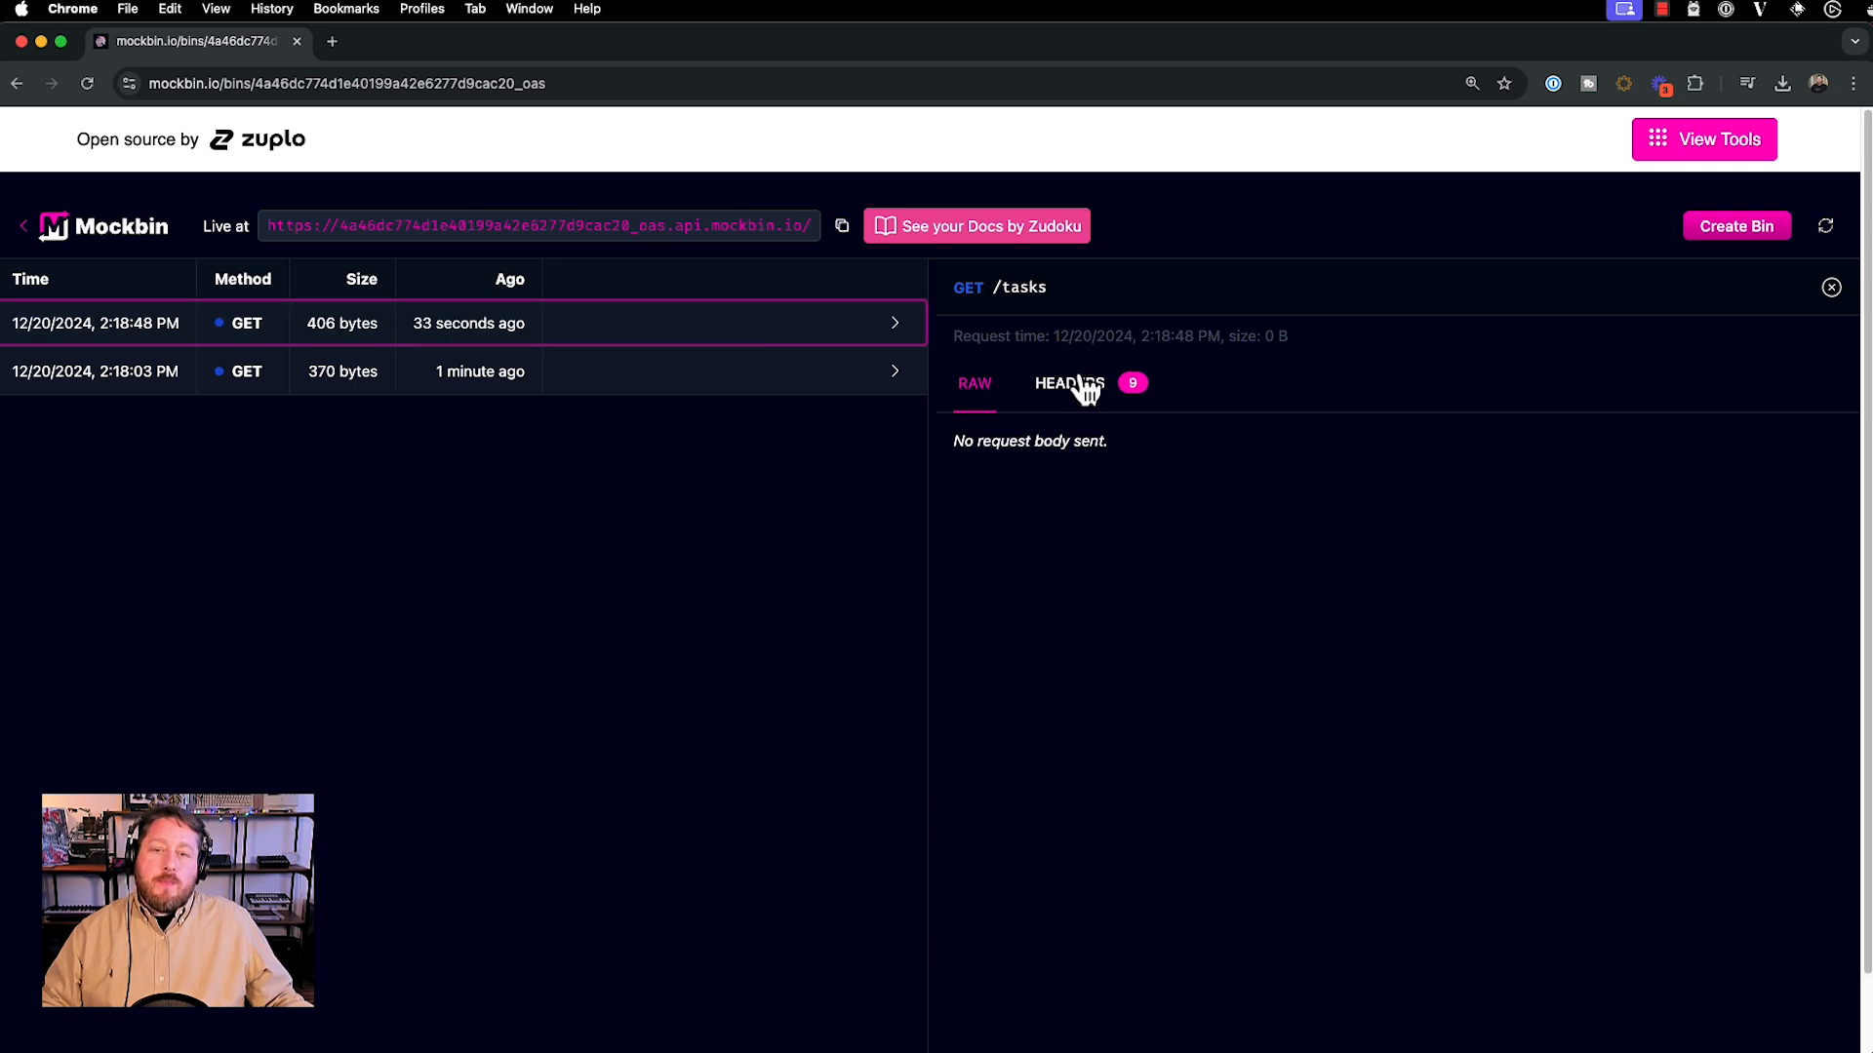
left_click(1070, 383)
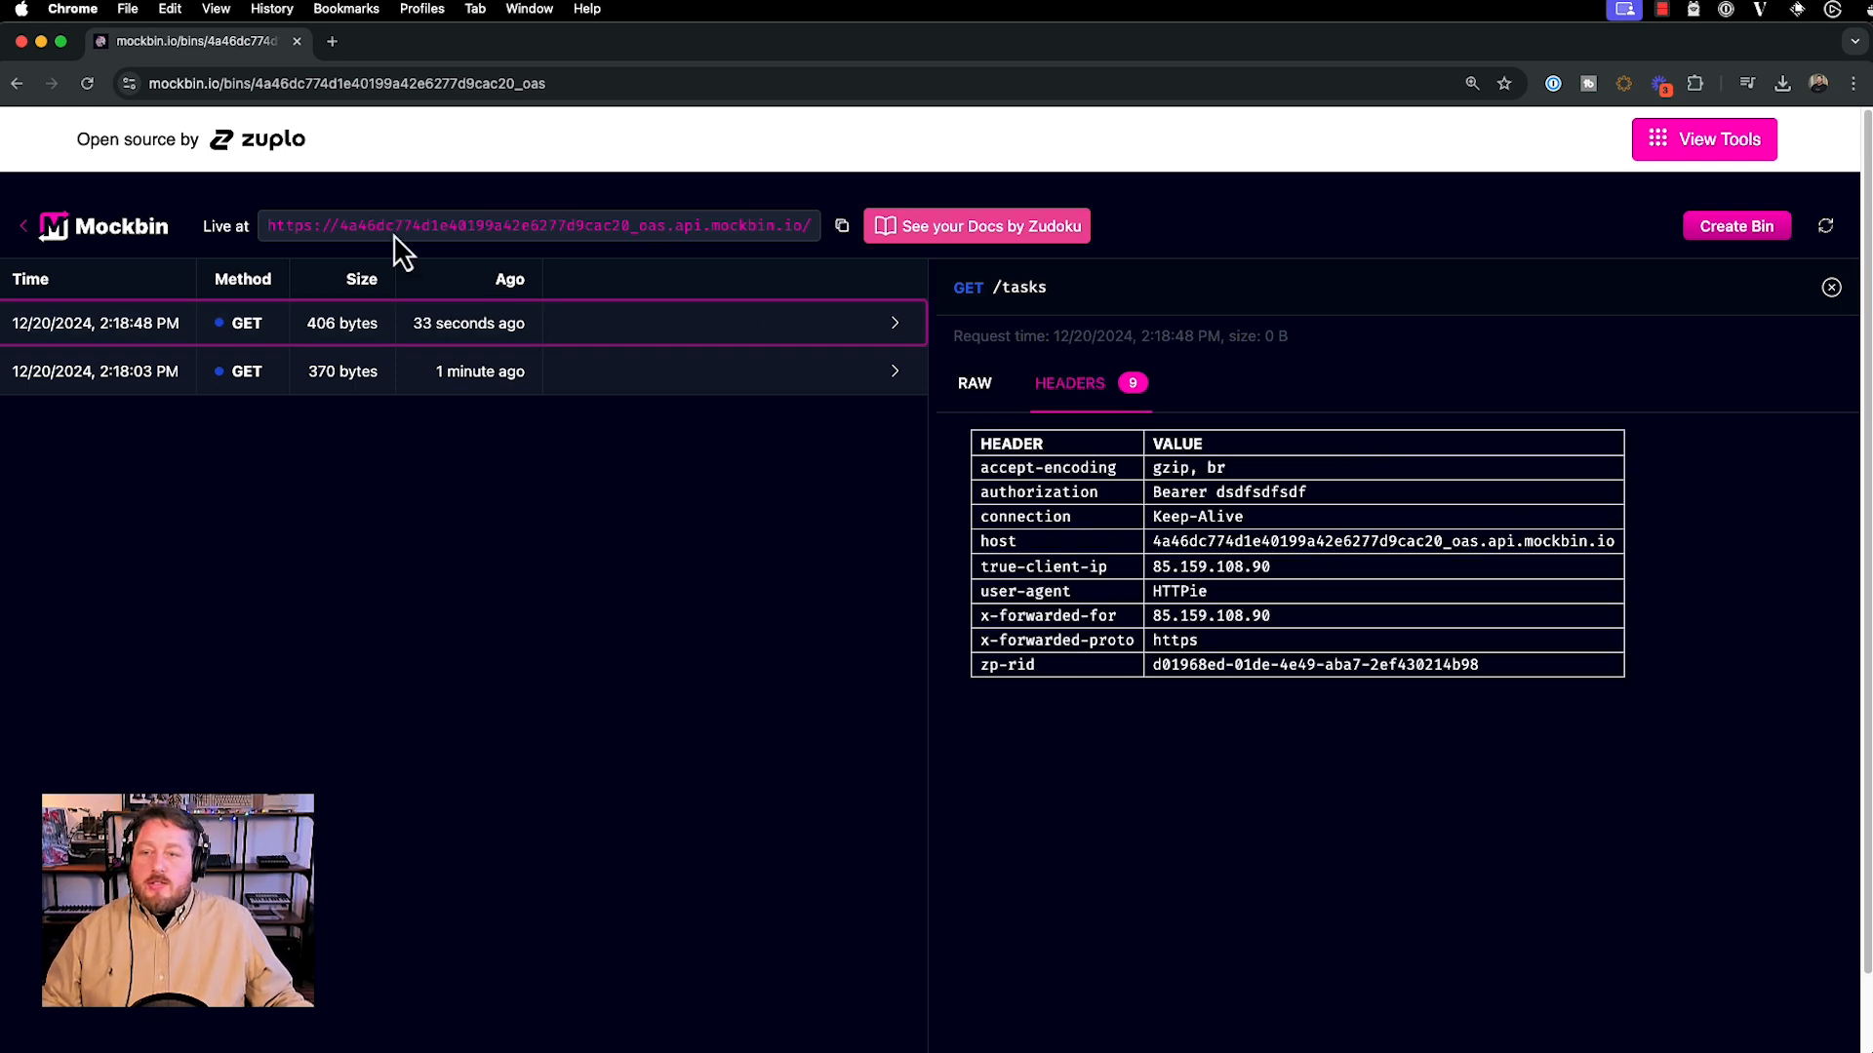
left_click(605, 383)
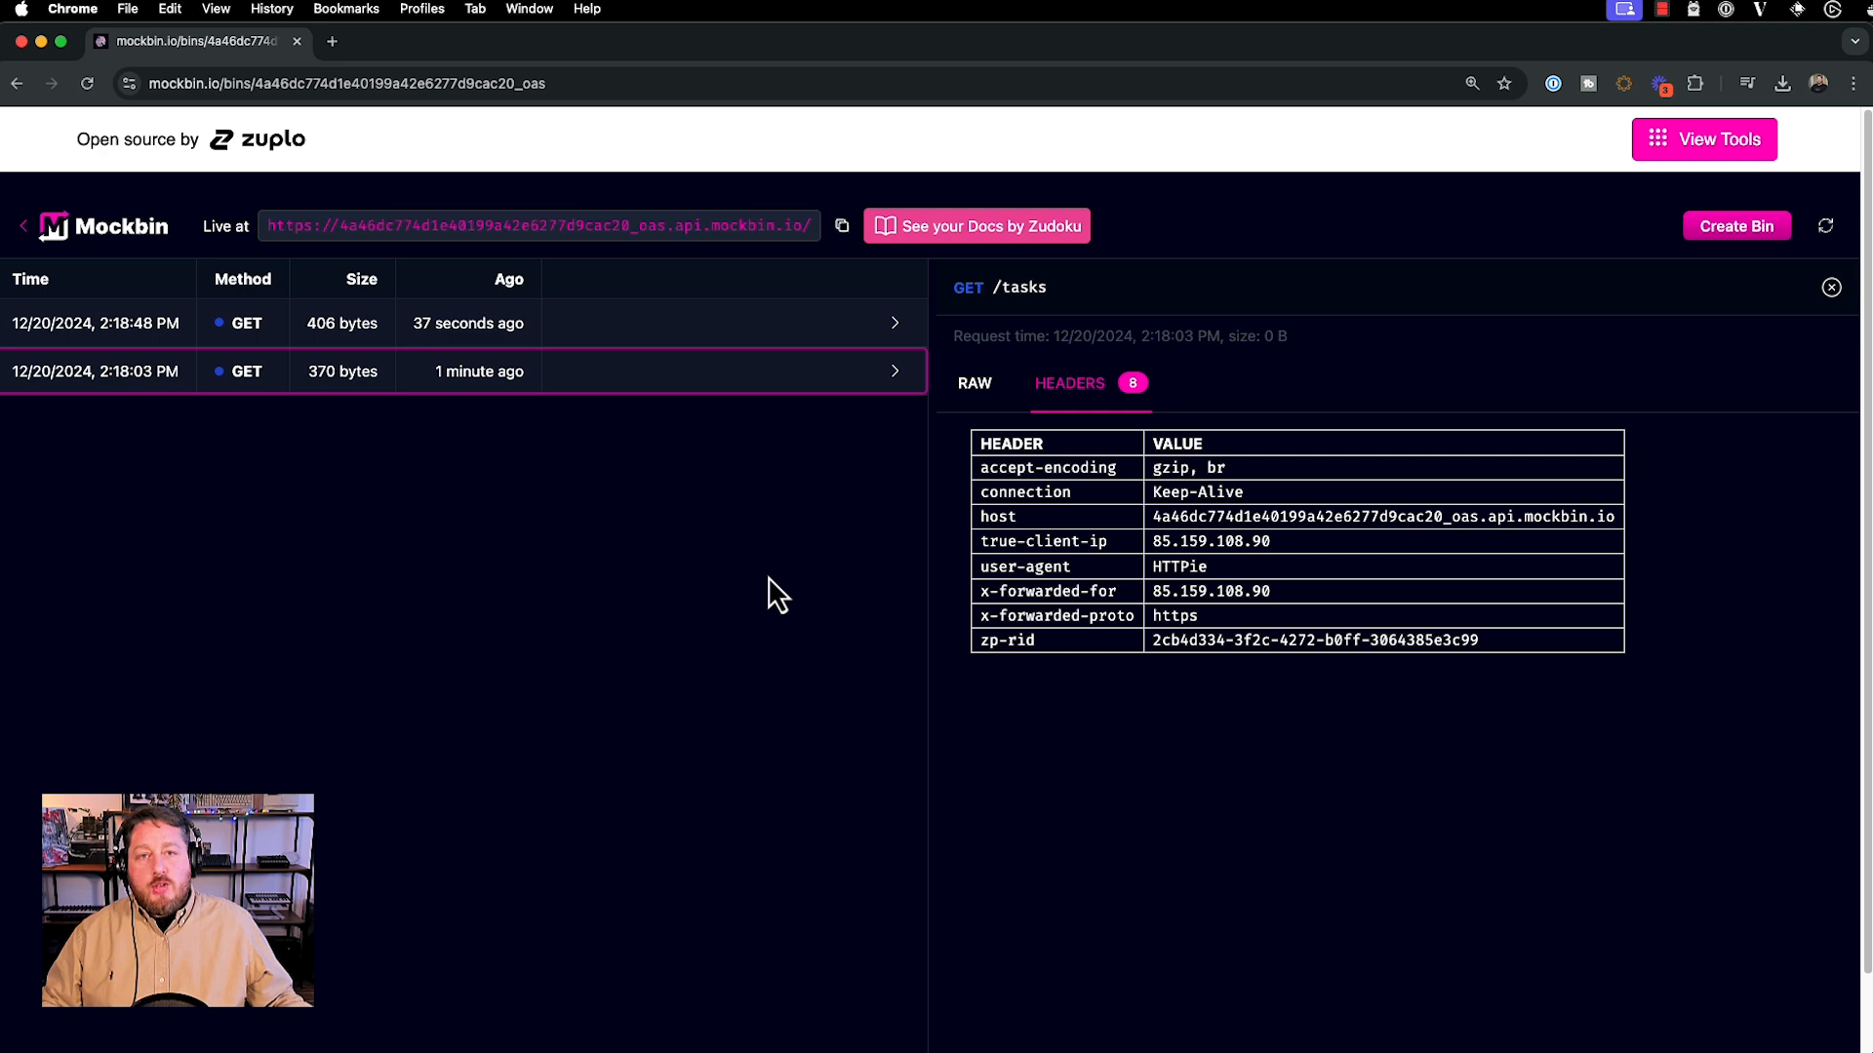
left_click(85, 231)
Drop todo.json into the Create an OpenAPI Bin upload box and create the bin
scroll(1645, 676, "down", 5)
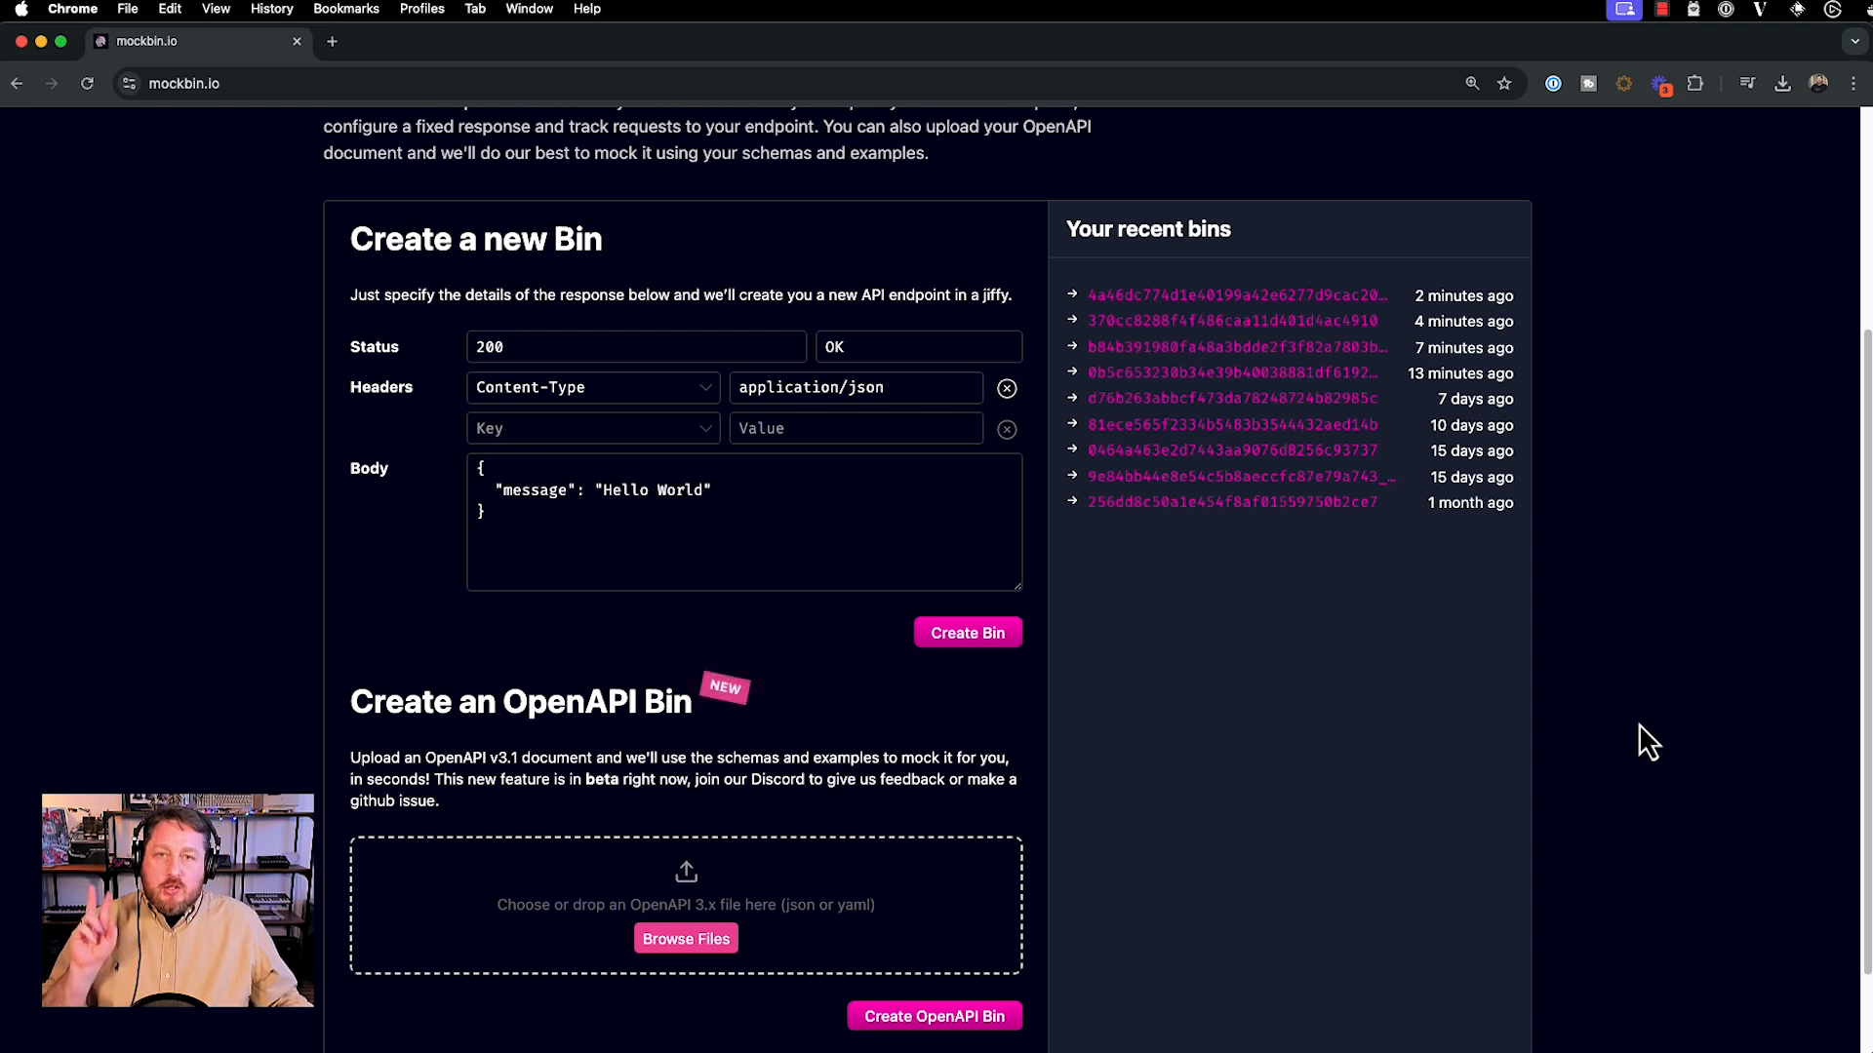
scroll(1638, 723, "up", 3)
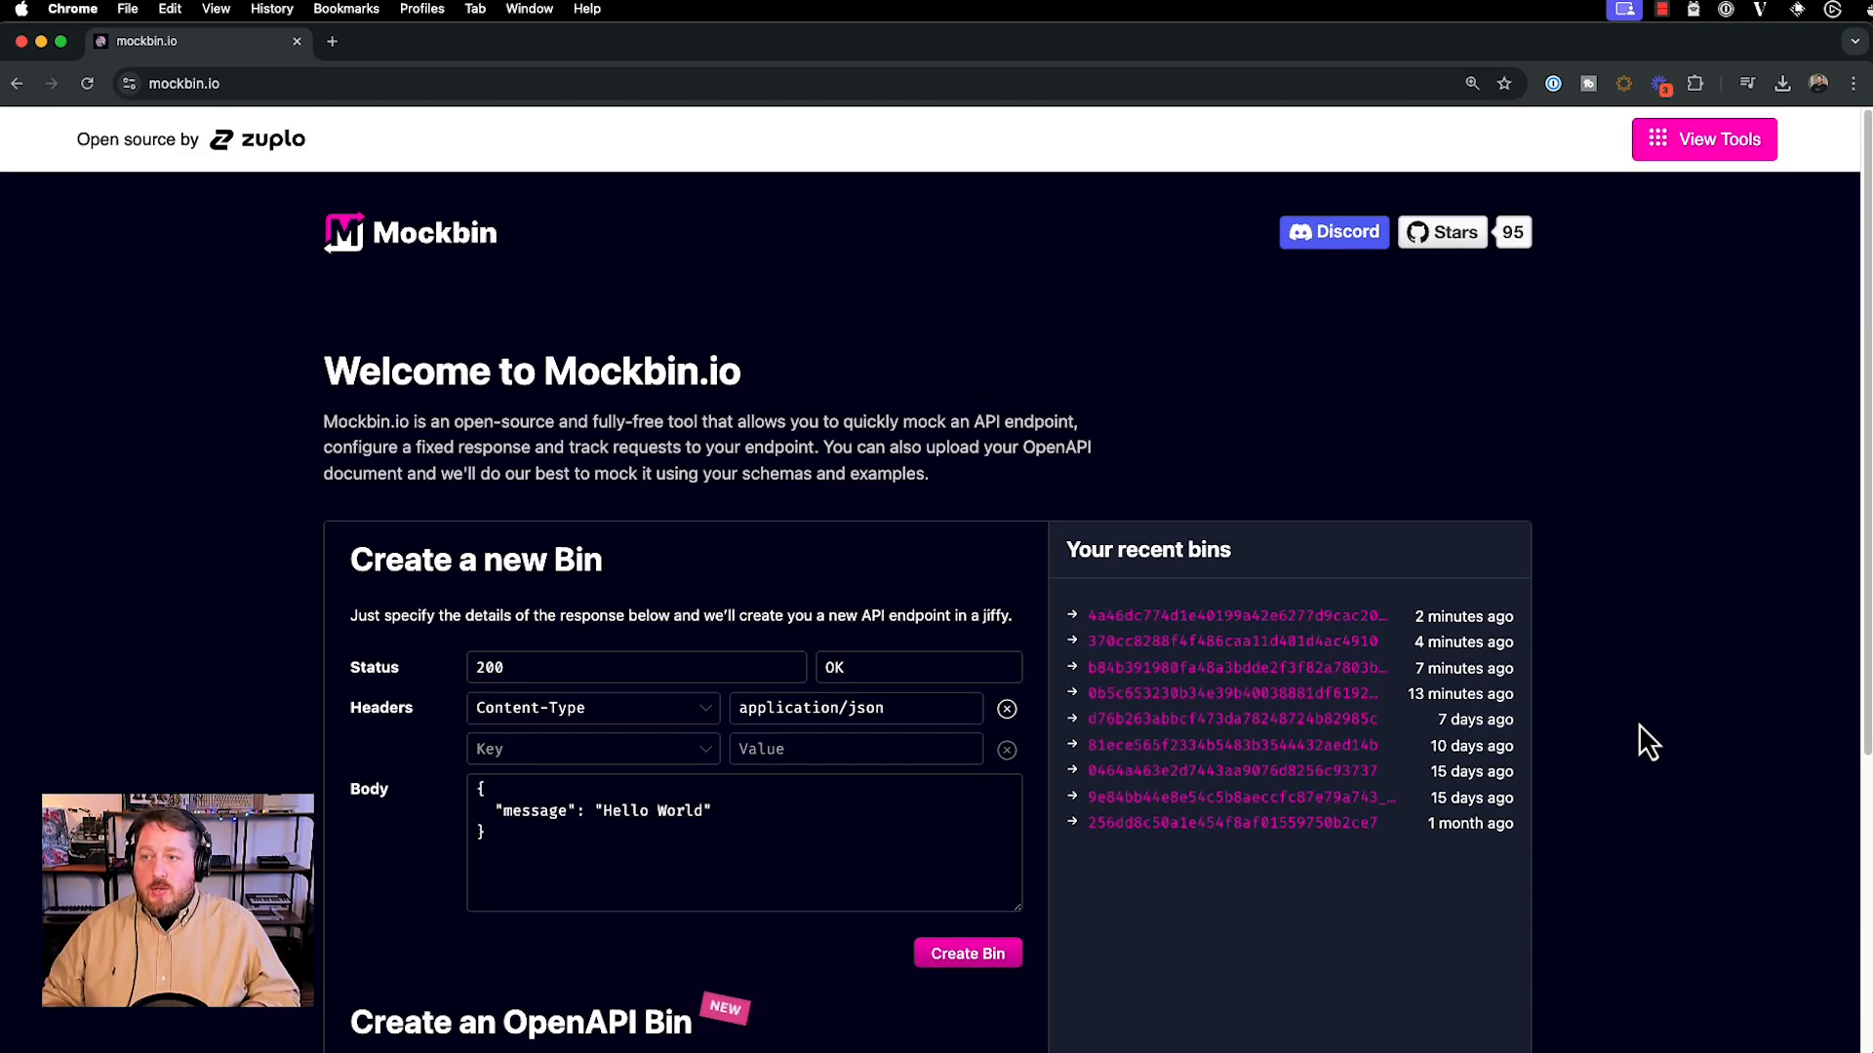
scroll(1638, 724, "down", 5)
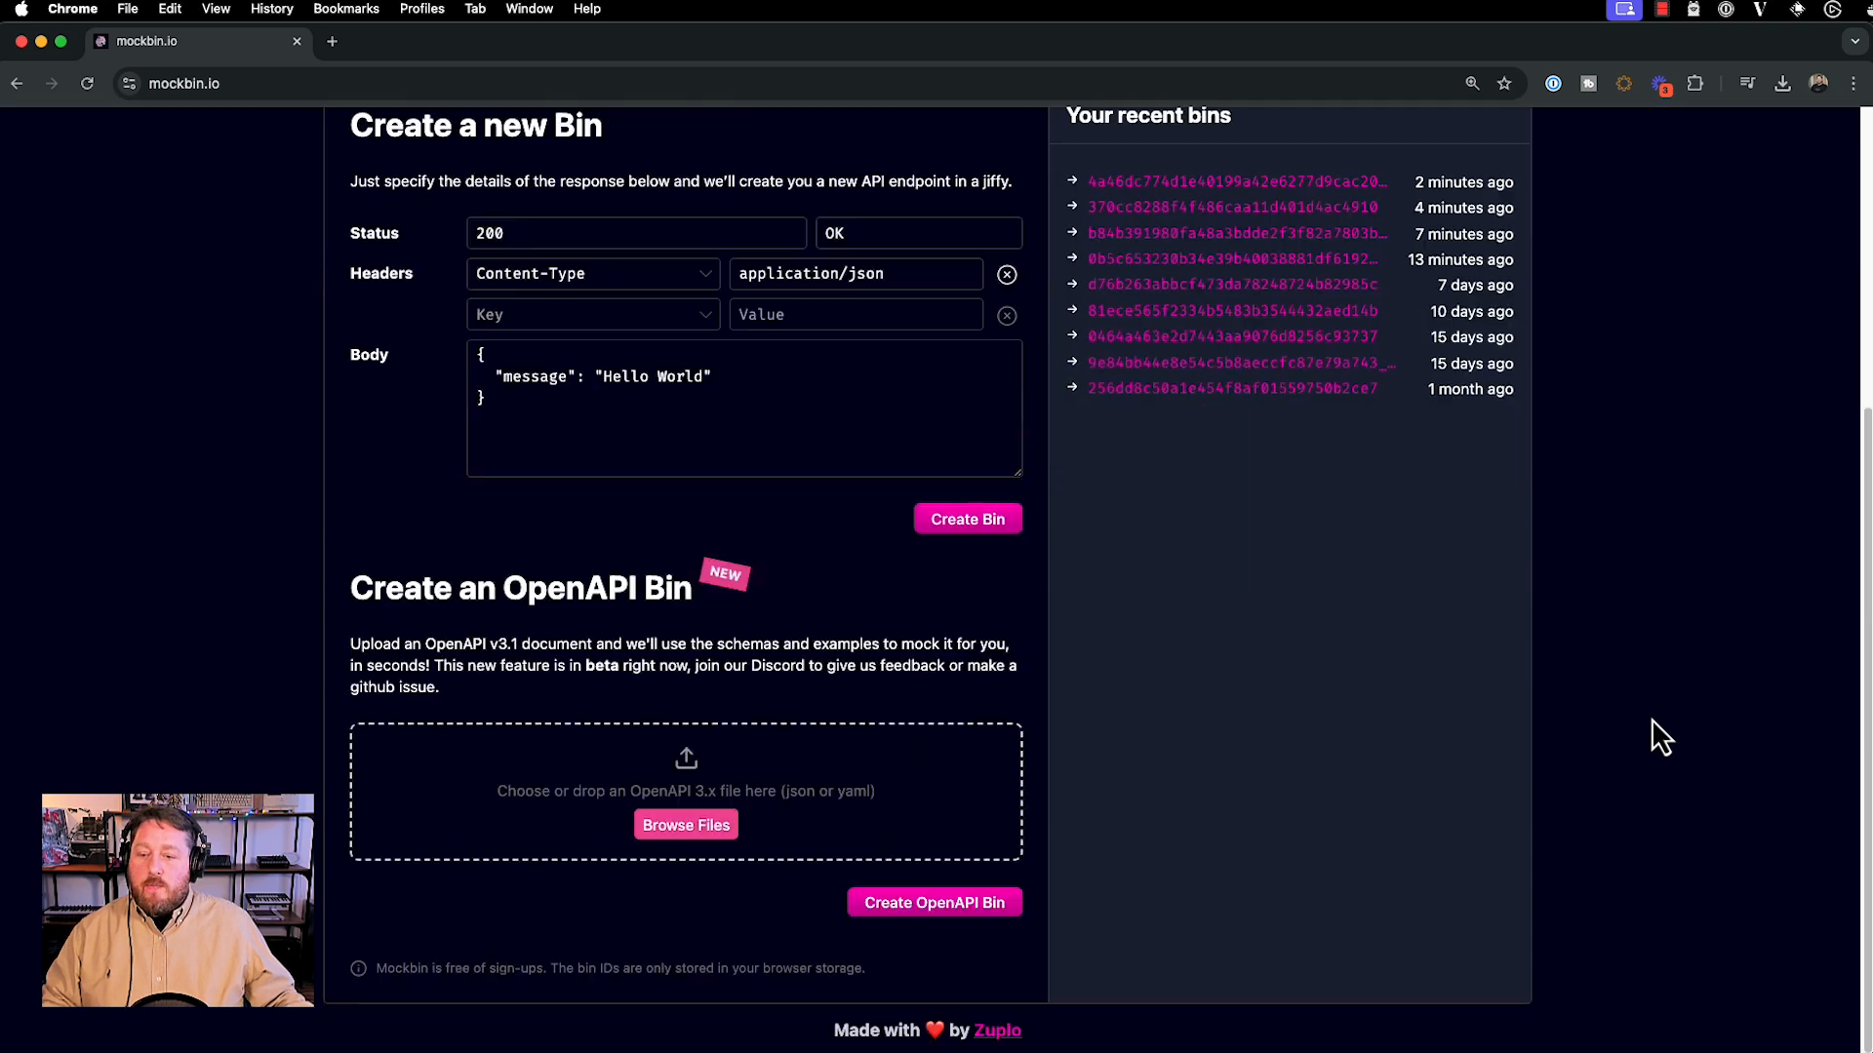
left_click(699, 826)
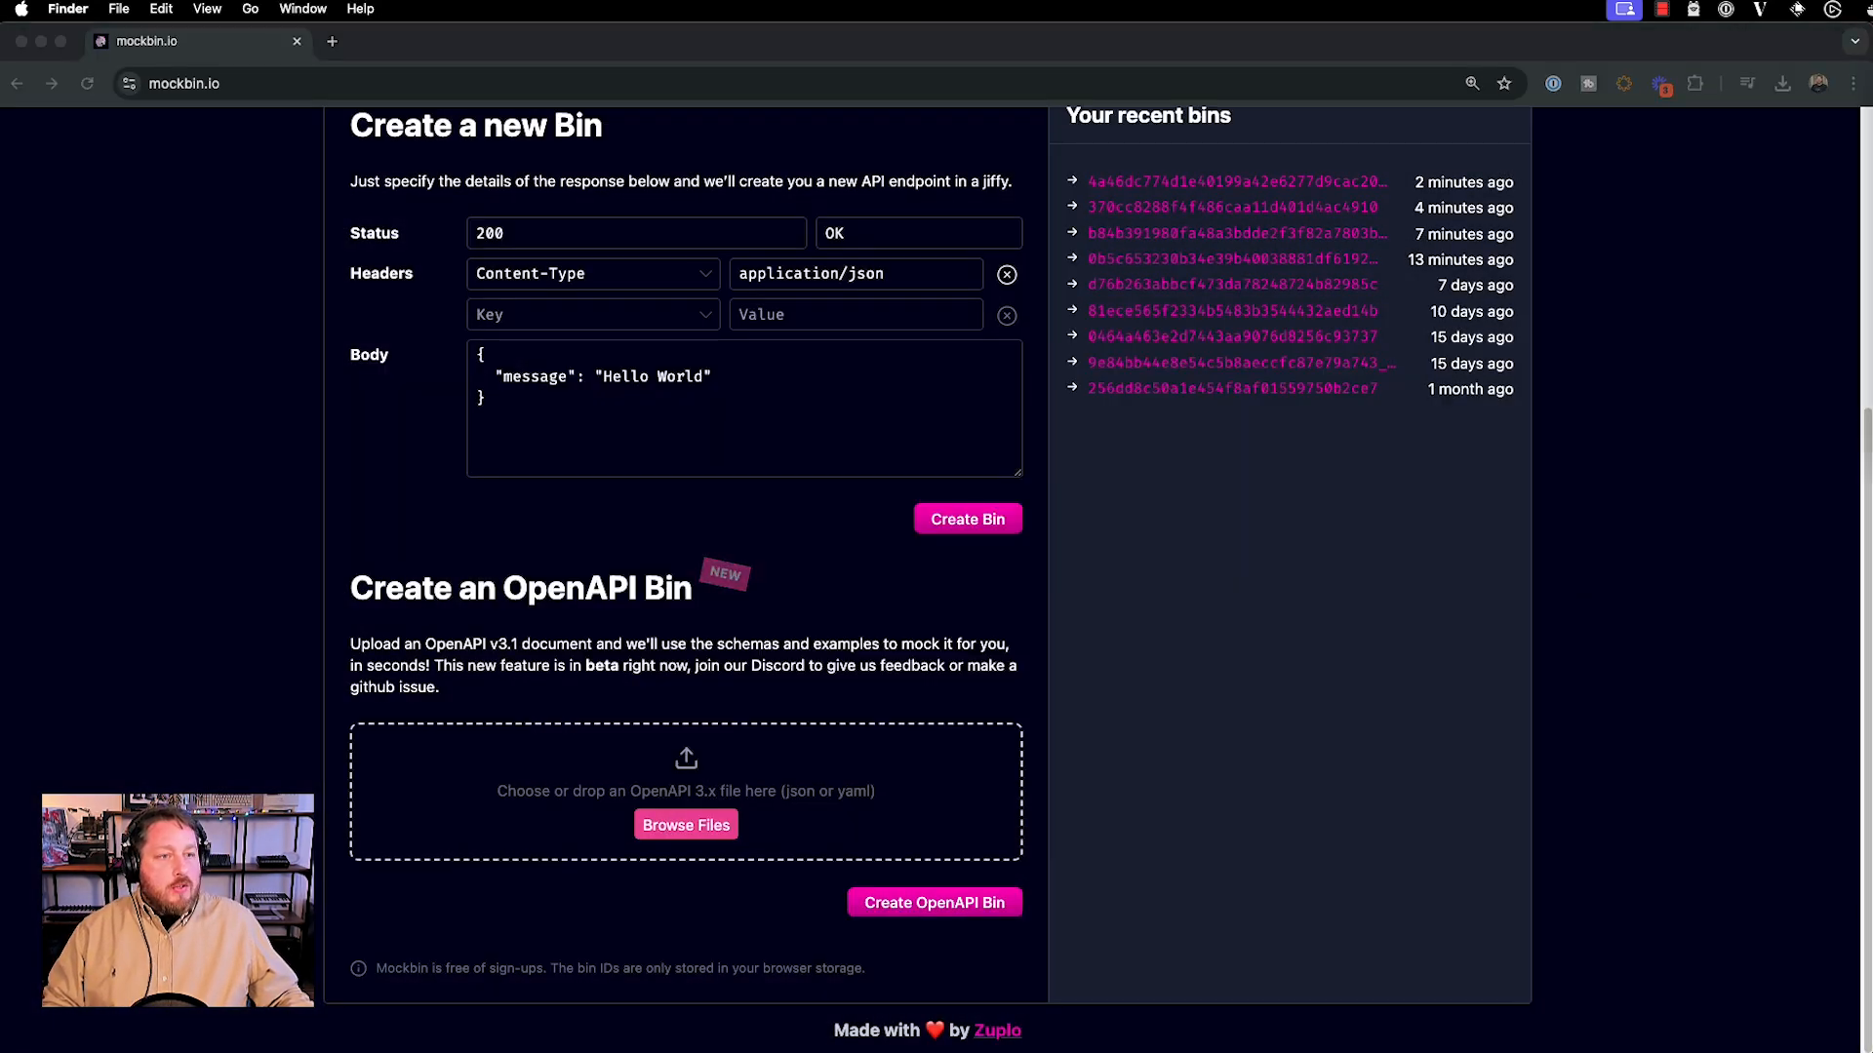
left_click_drag(1786, 375, 803, 800)
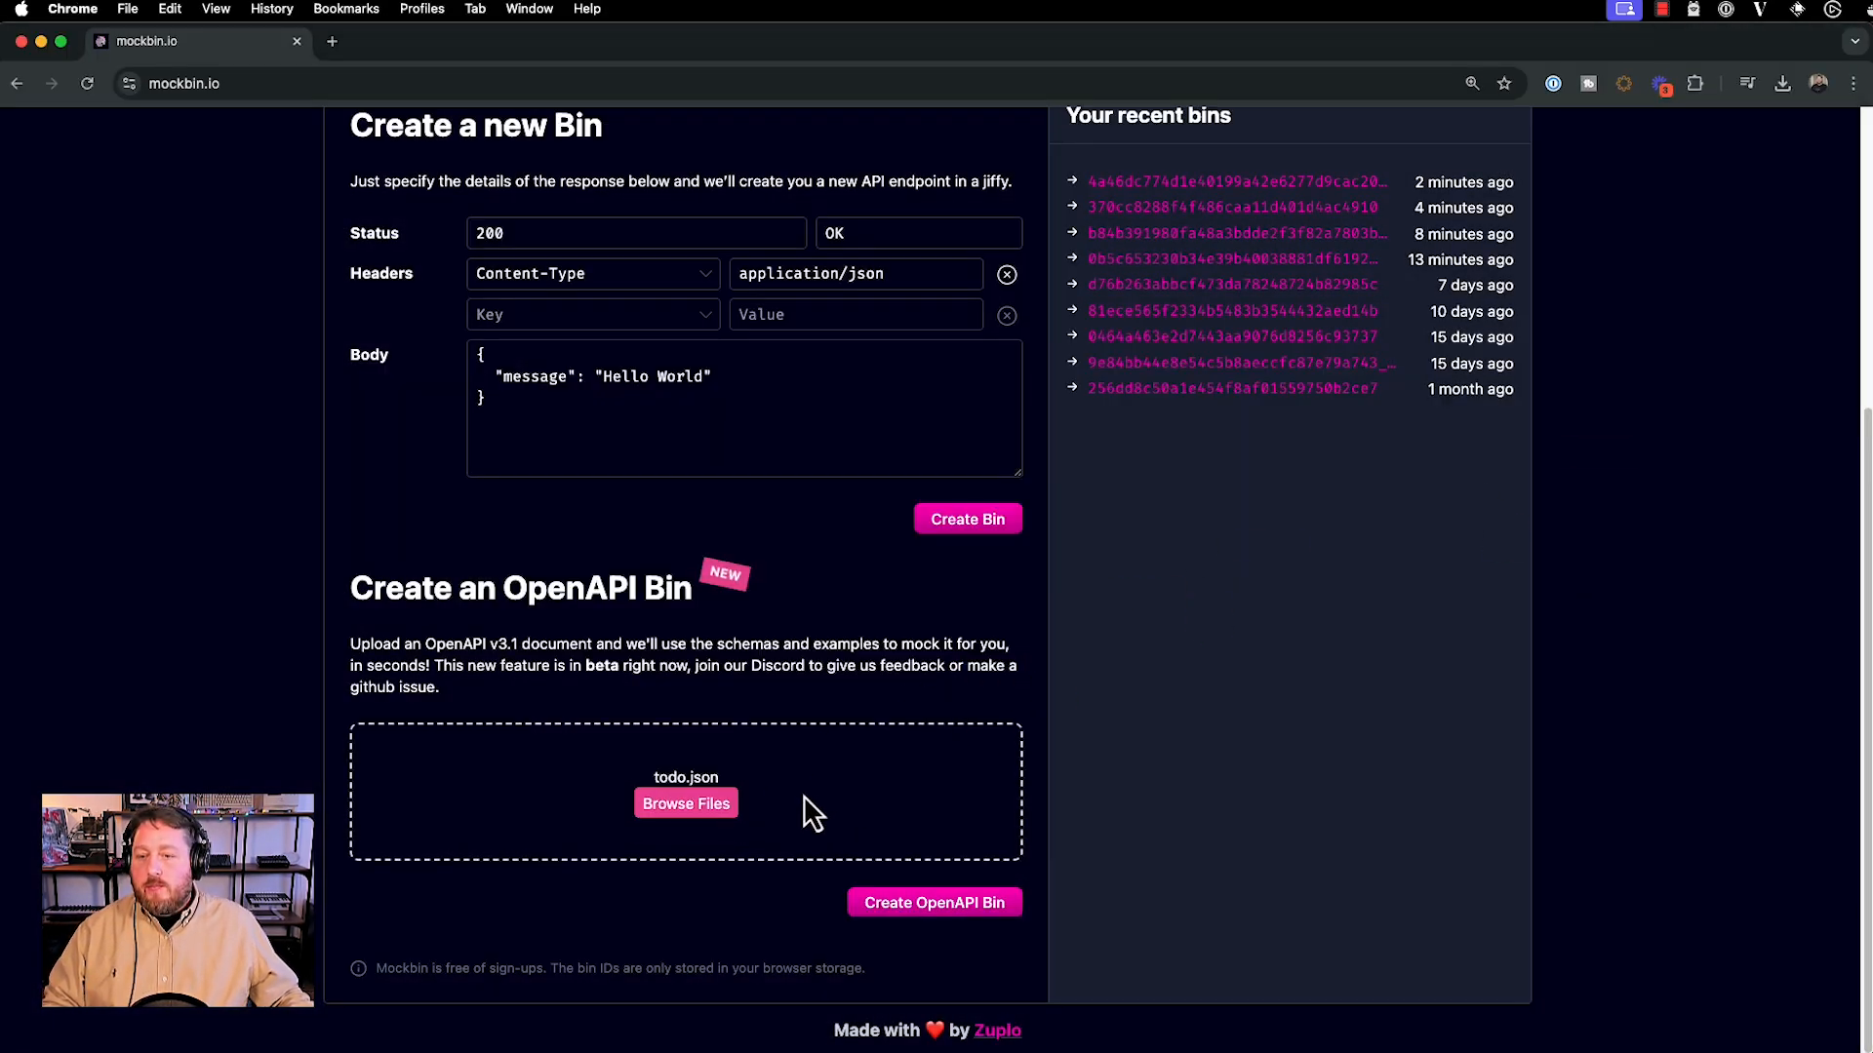
left_click(927, 906)
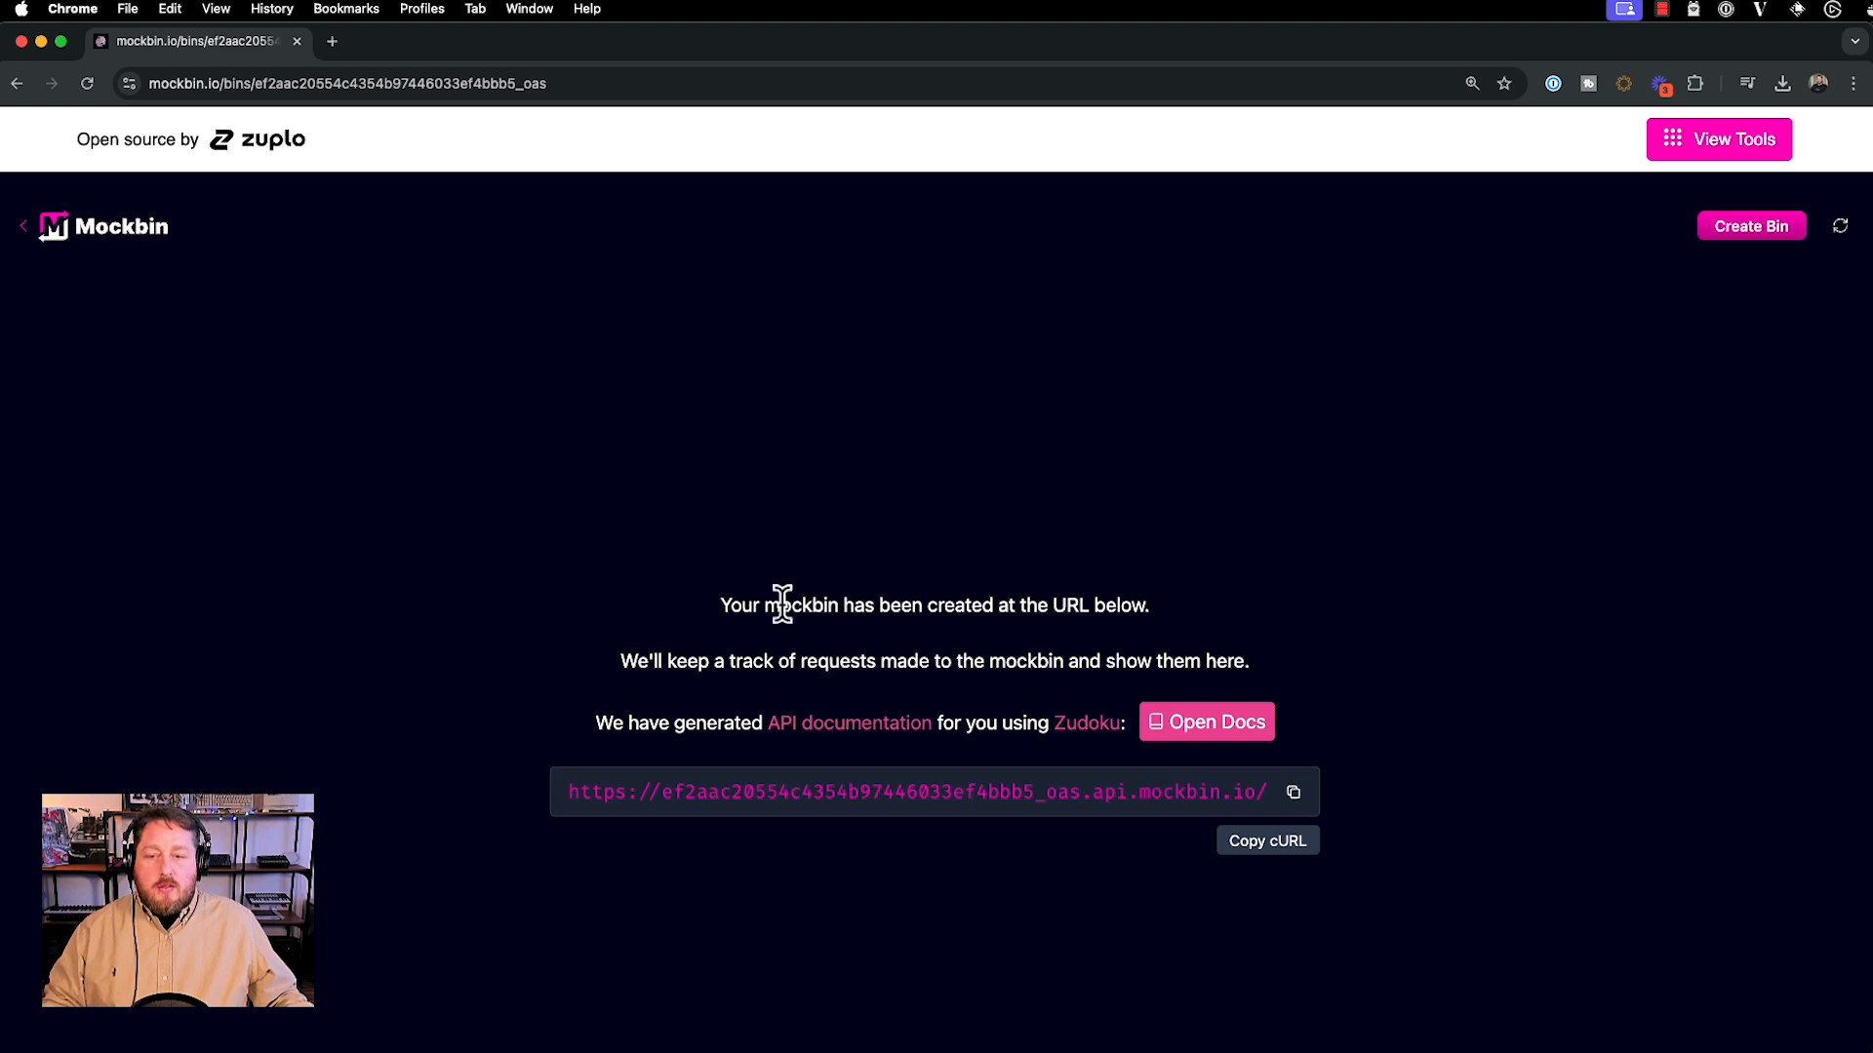
Open the generated Zudoku docs and scroll down to the Retrieve all tasks endpoint
left_click(1224, 731)
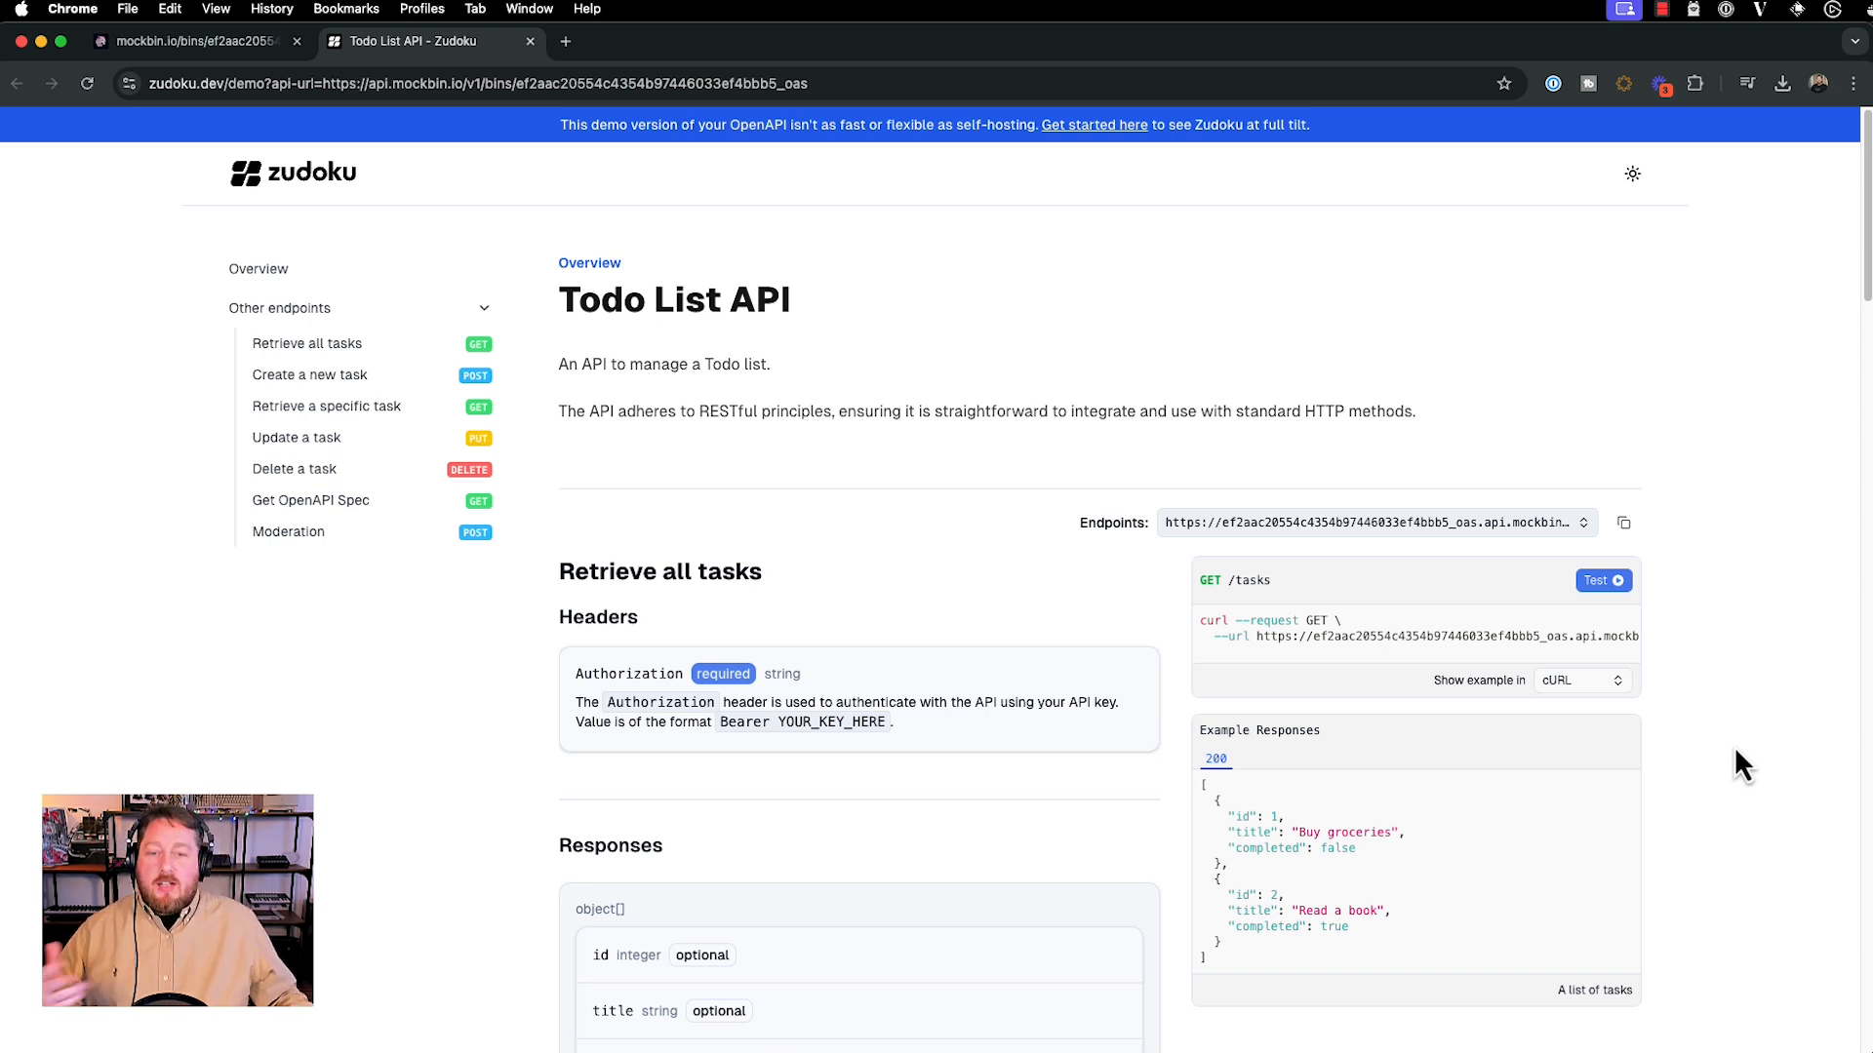
scroll(1734, 758, "down", 5)
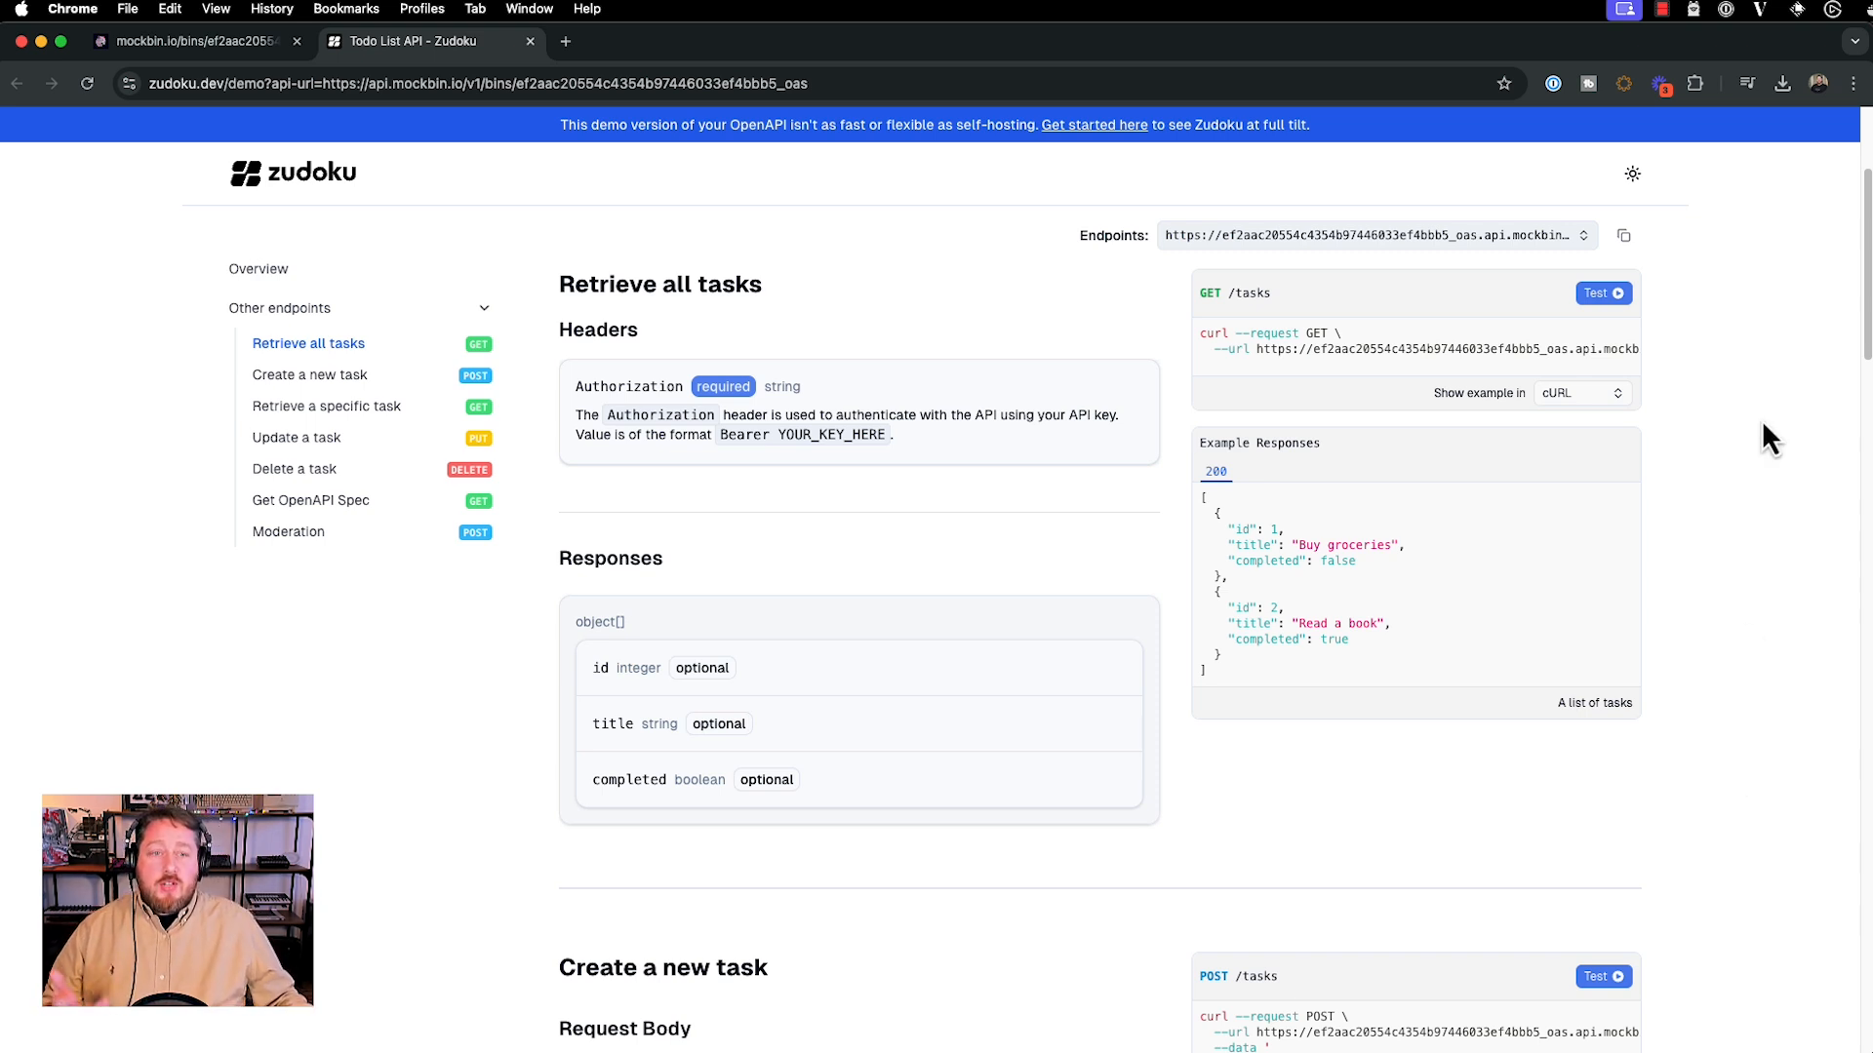
Send a test GET /tasks request from Zudoku and confirm it appears in the bin's request log
left_click(1603, 294)
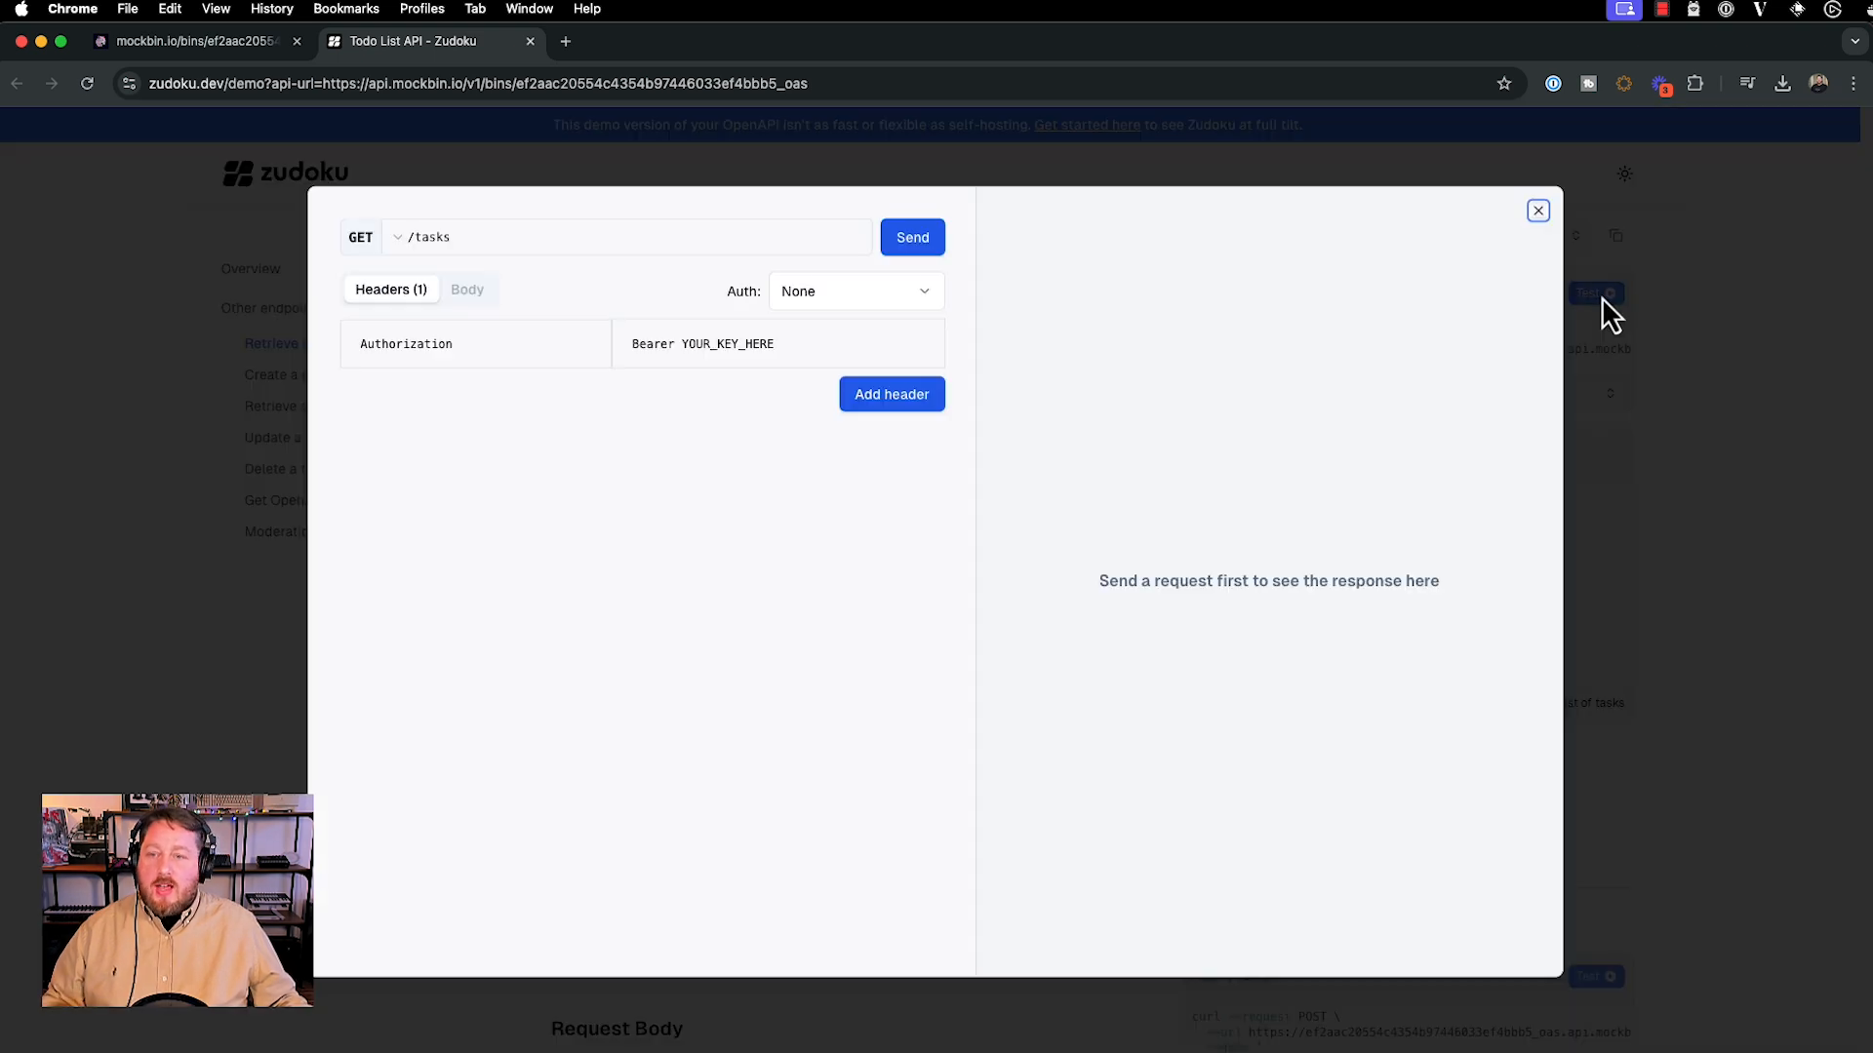
left_click(915, 244)
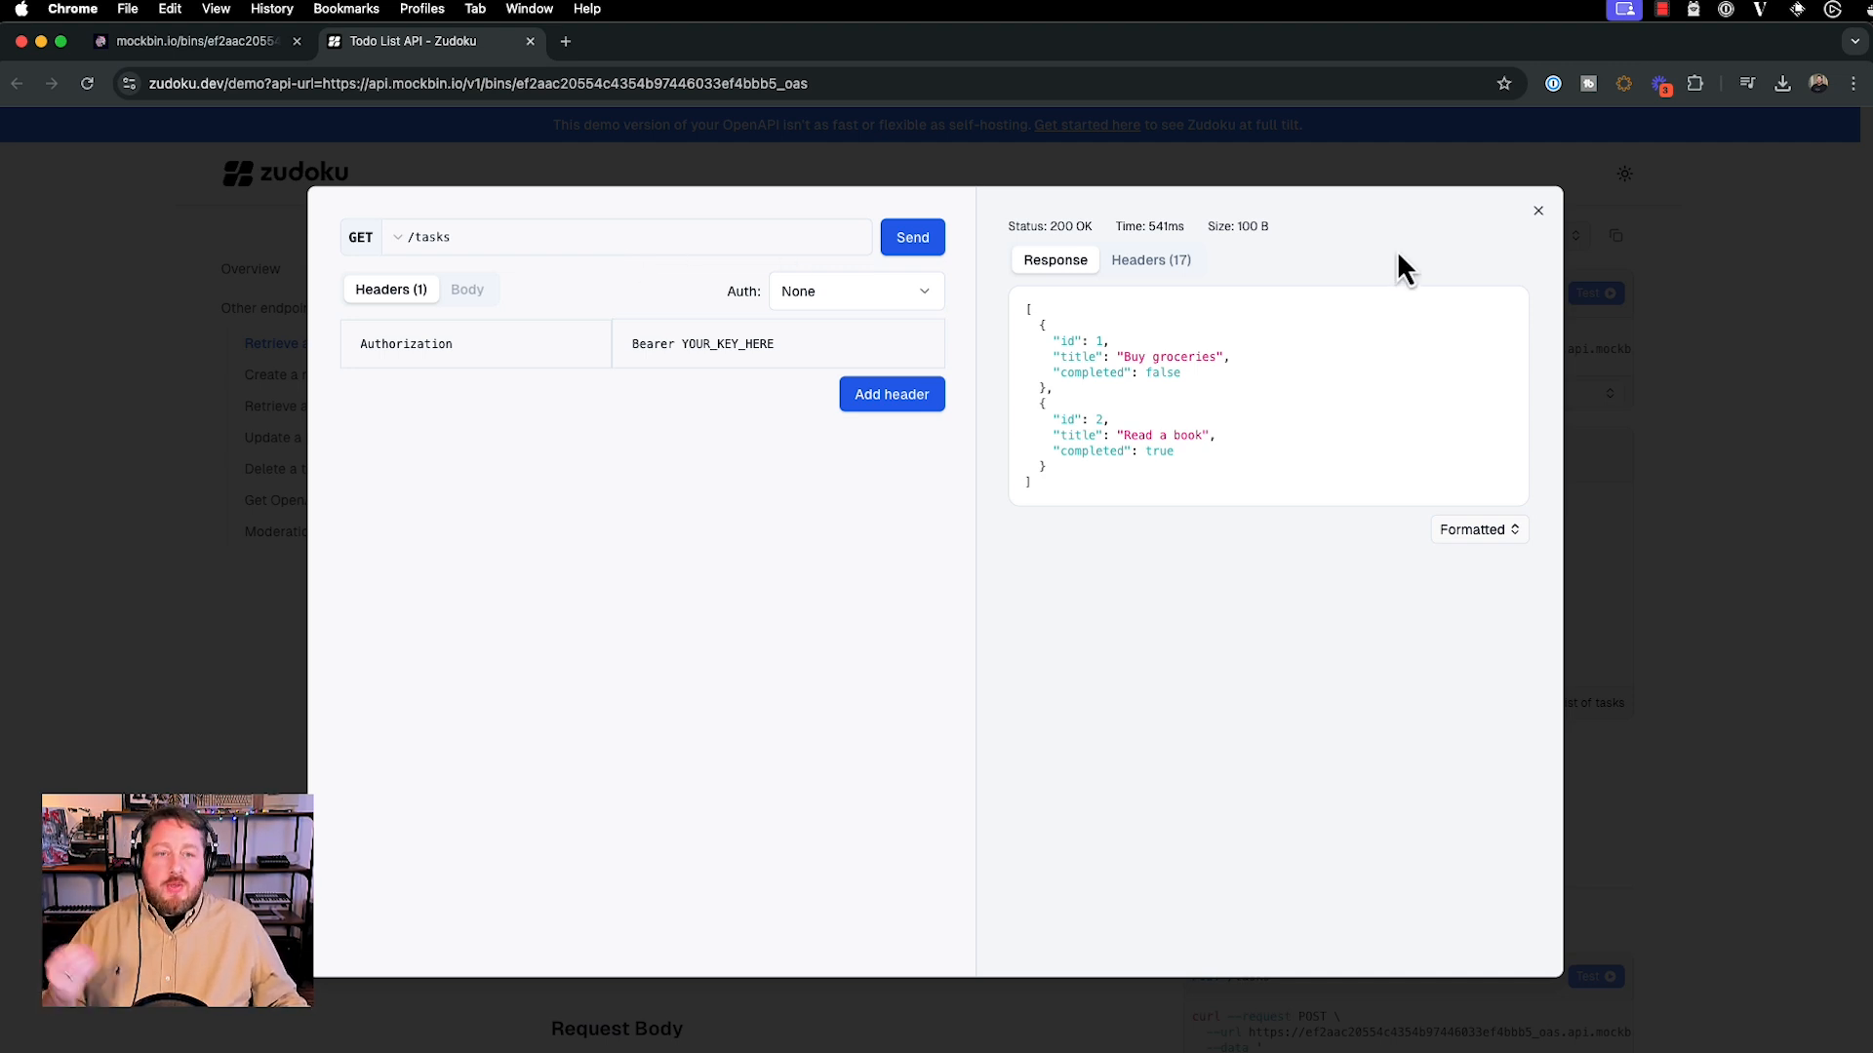
left_click(1539, 211)
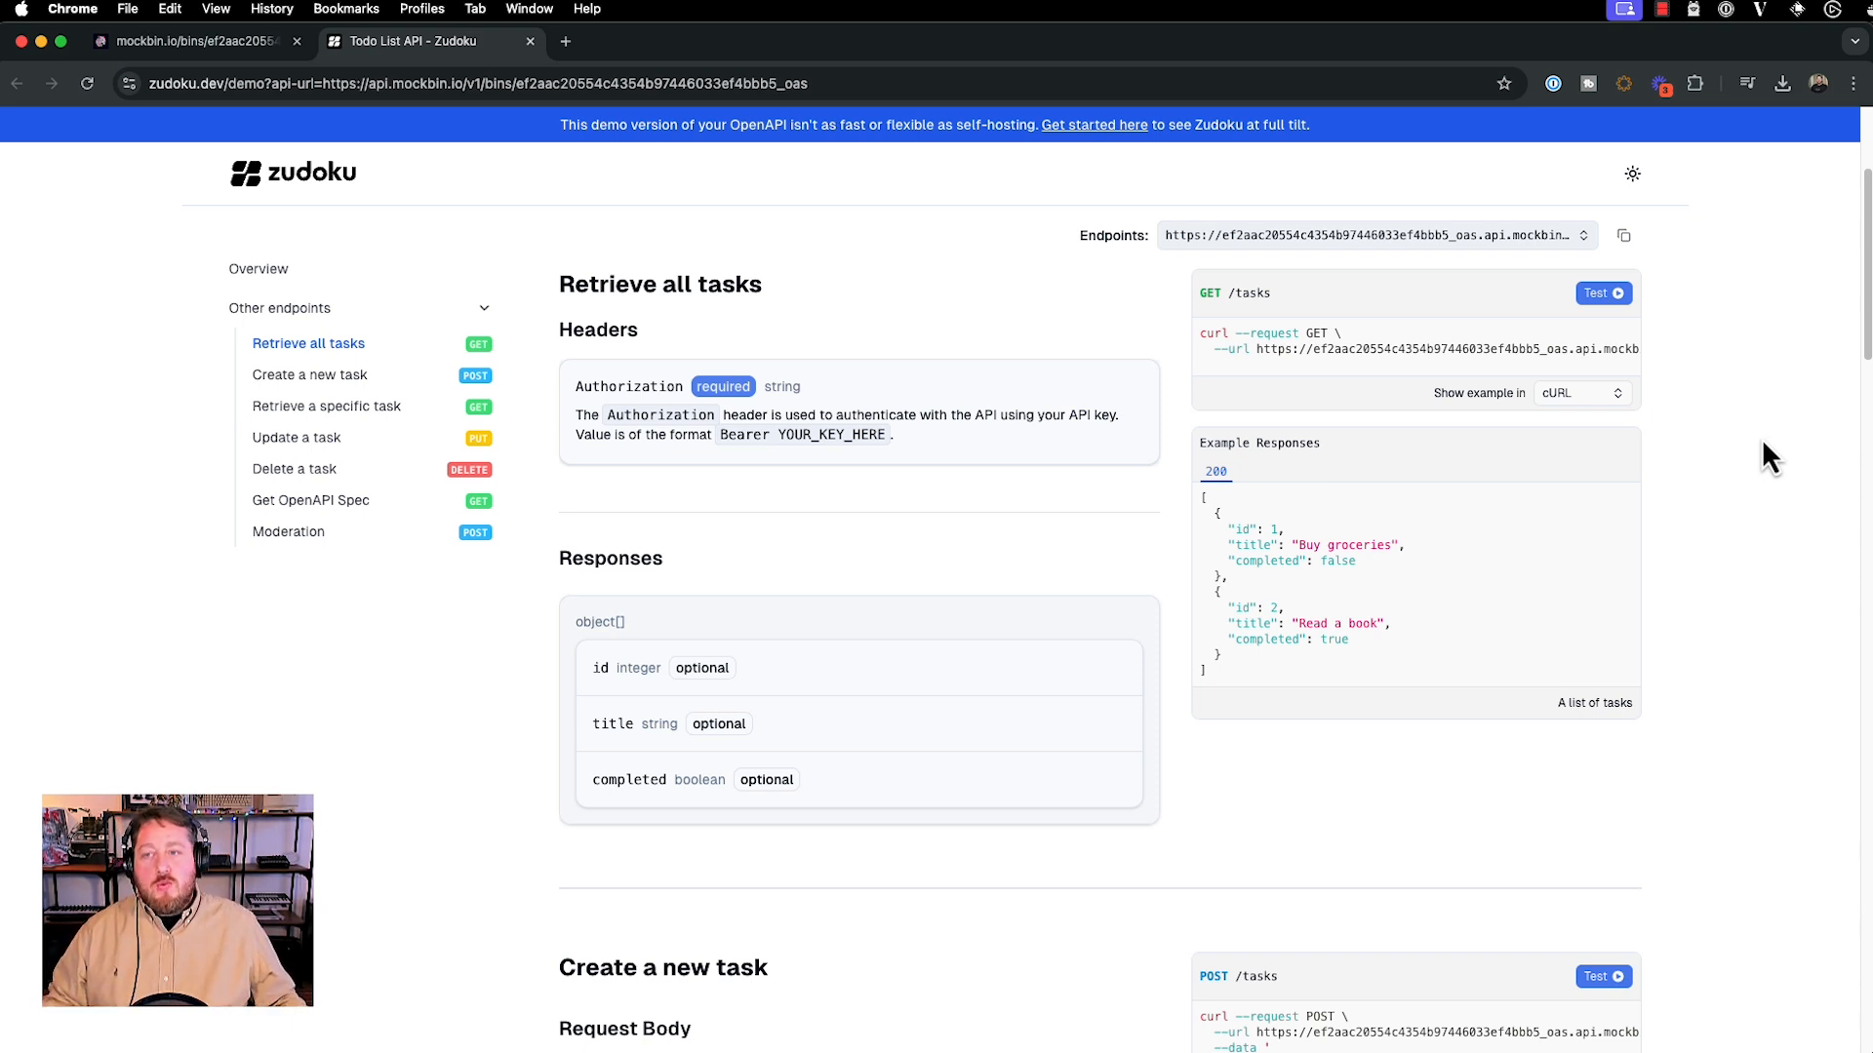
left_click(228, 50)
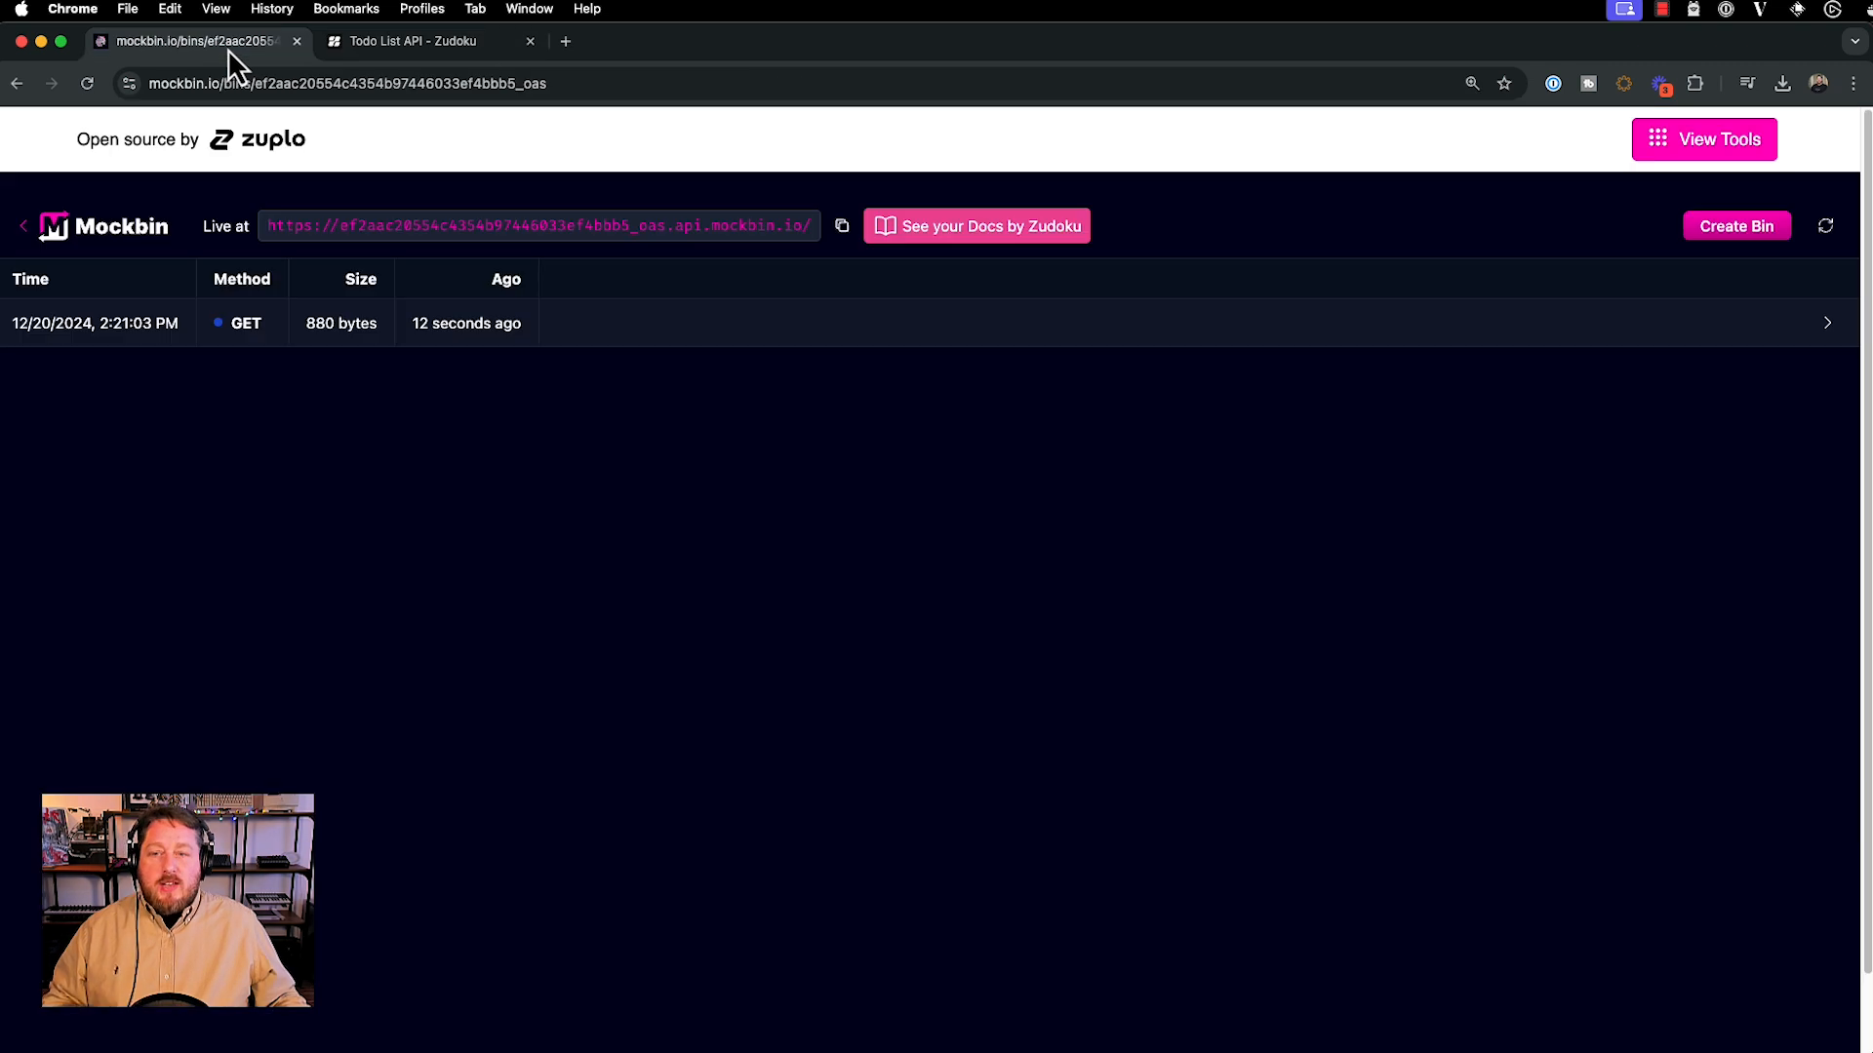